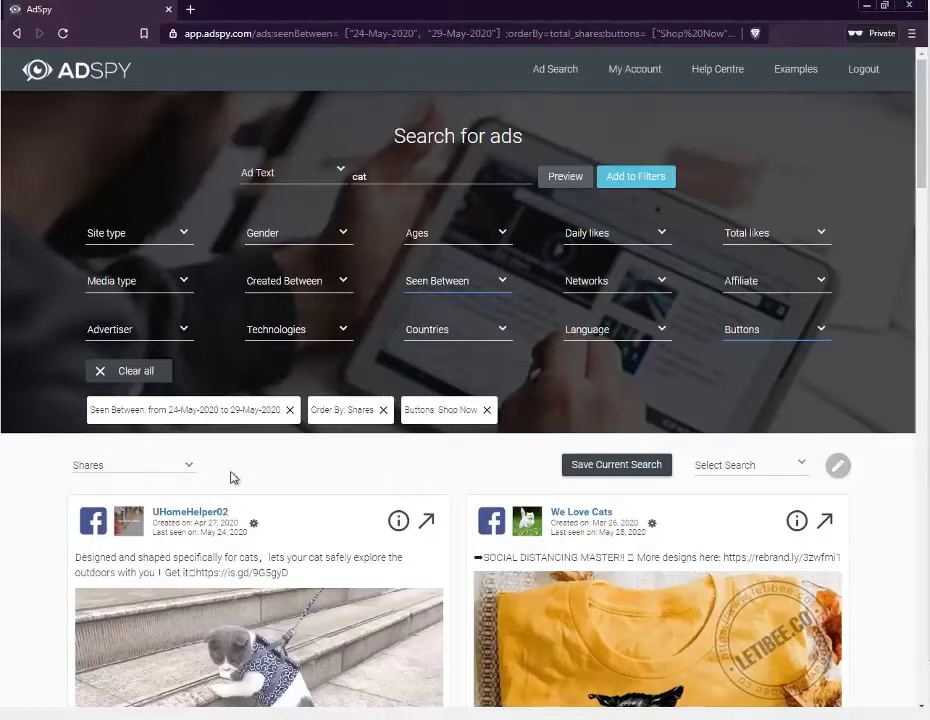
- Check the result sort order, the button filter and the Seen Between date range set for the ad search
left_click(193, 475)
left_click(195, 477)
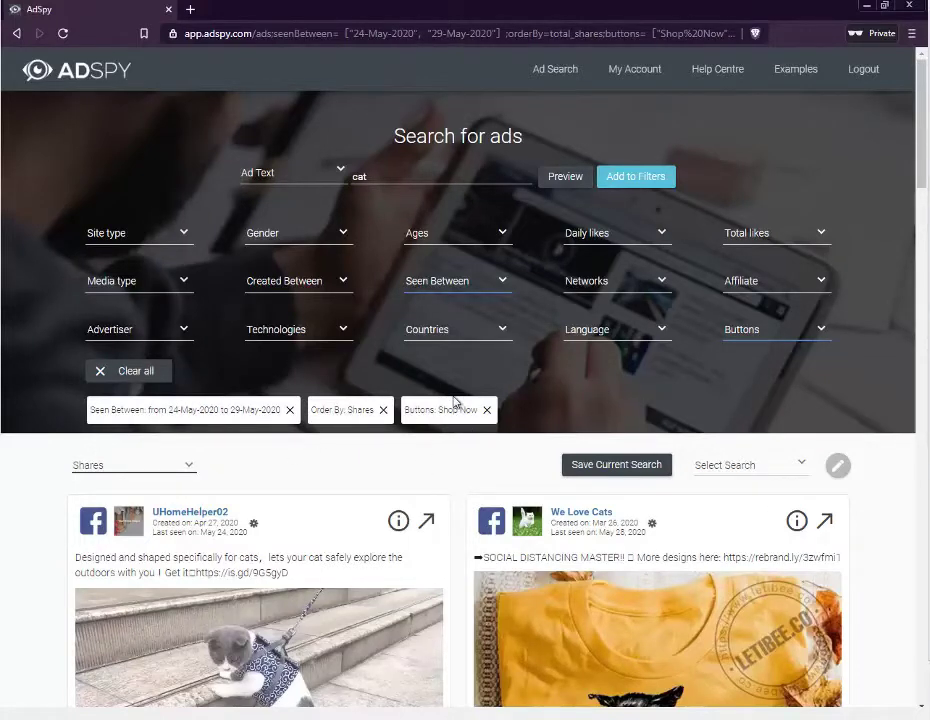
left_click(800, 343)
left_click(885, 482)
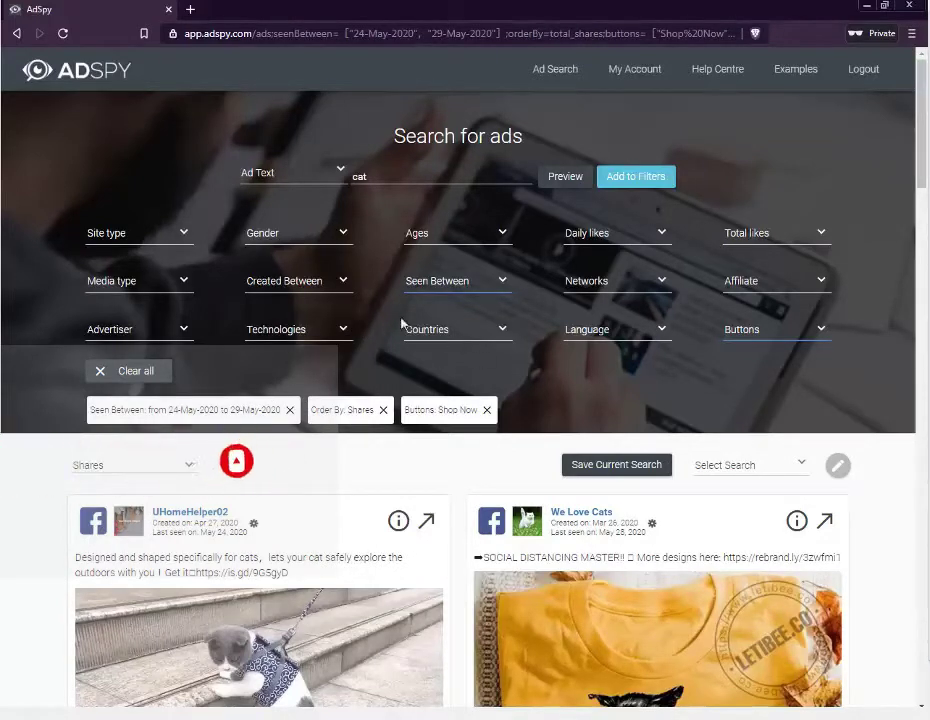
left_click(435, 290)
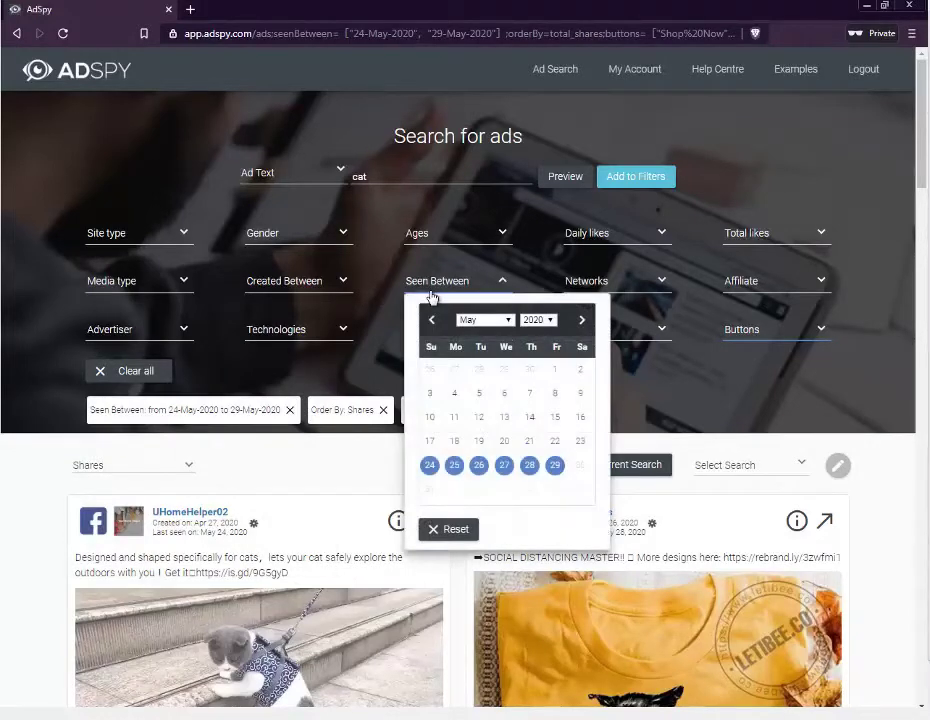
left_click(430, 290)
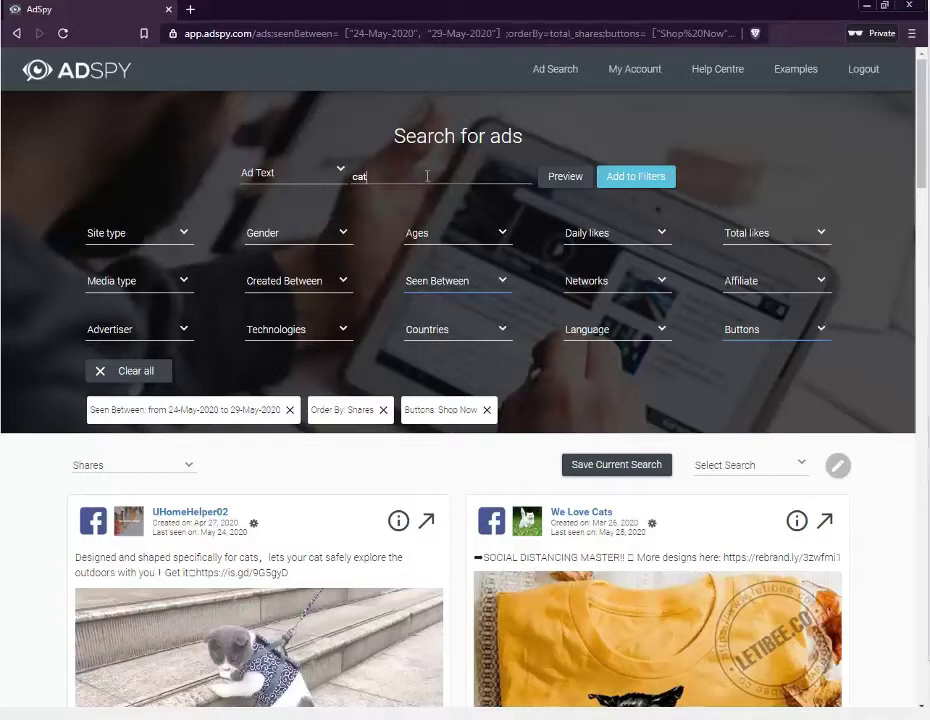
- Preview the ads whose text contains "cat" and look through the first results
left_click(566, 178)
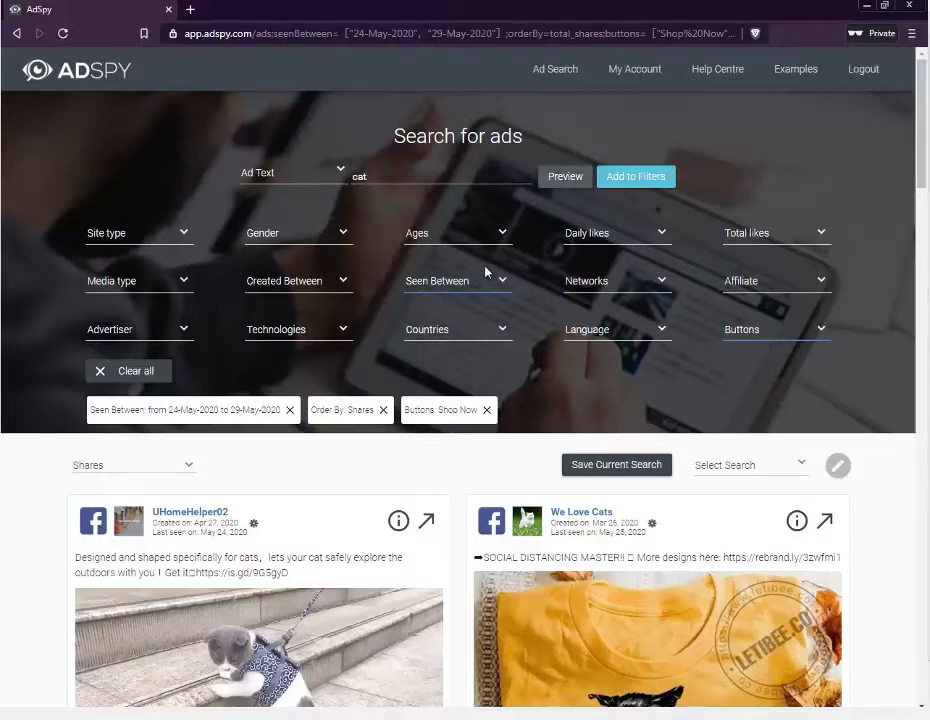
scroll(485, 272, "down", 4)
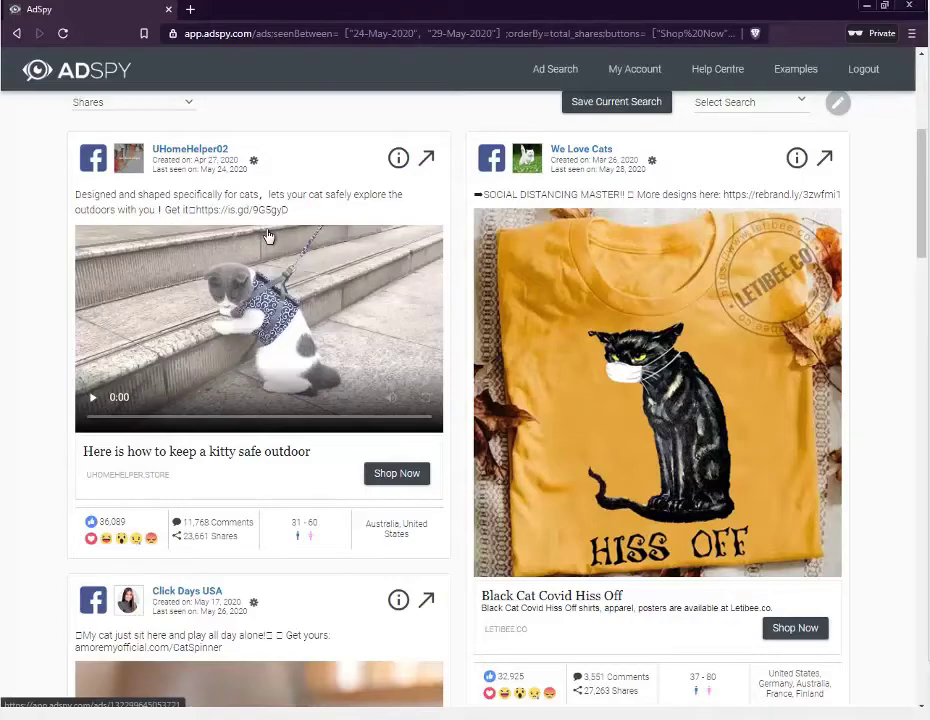
scroll(268, 236, "down", 6)
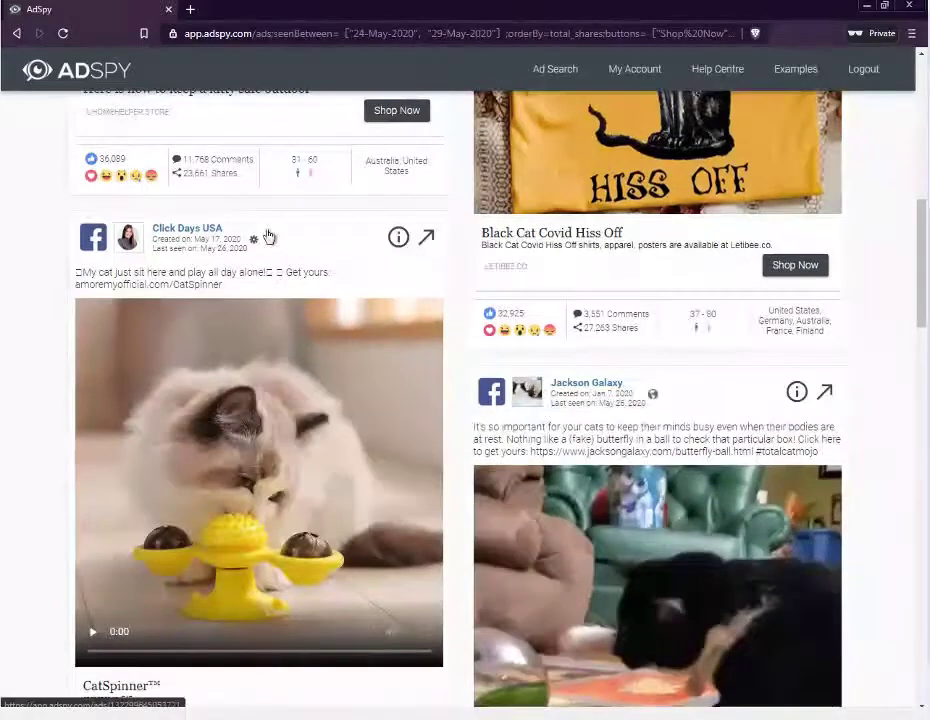
scroll(268, 236, "up", 7)
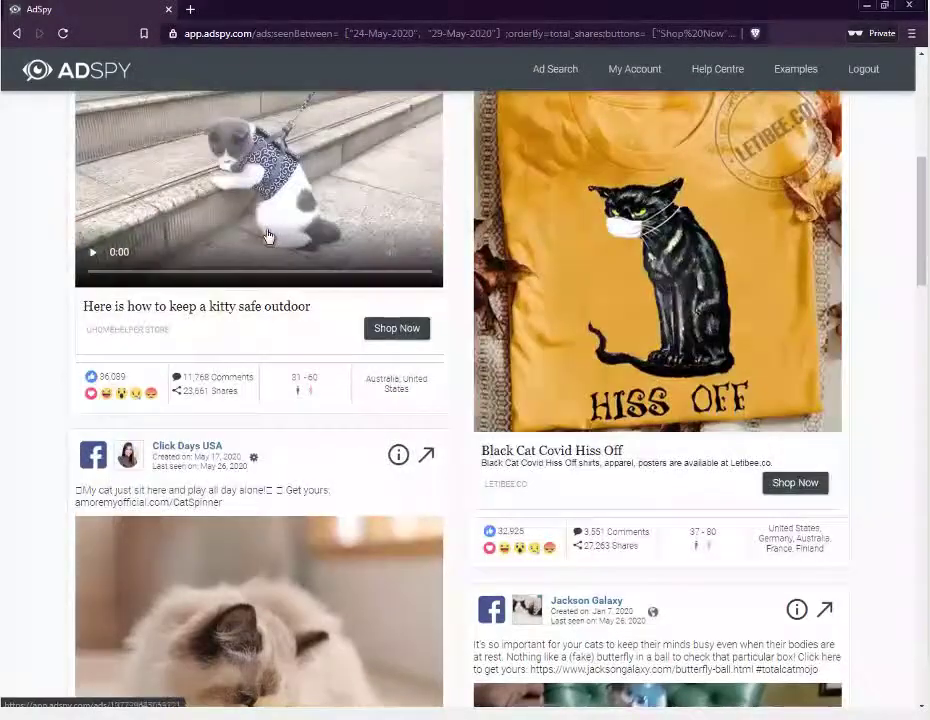
scroll(267, 234, "down", 2)
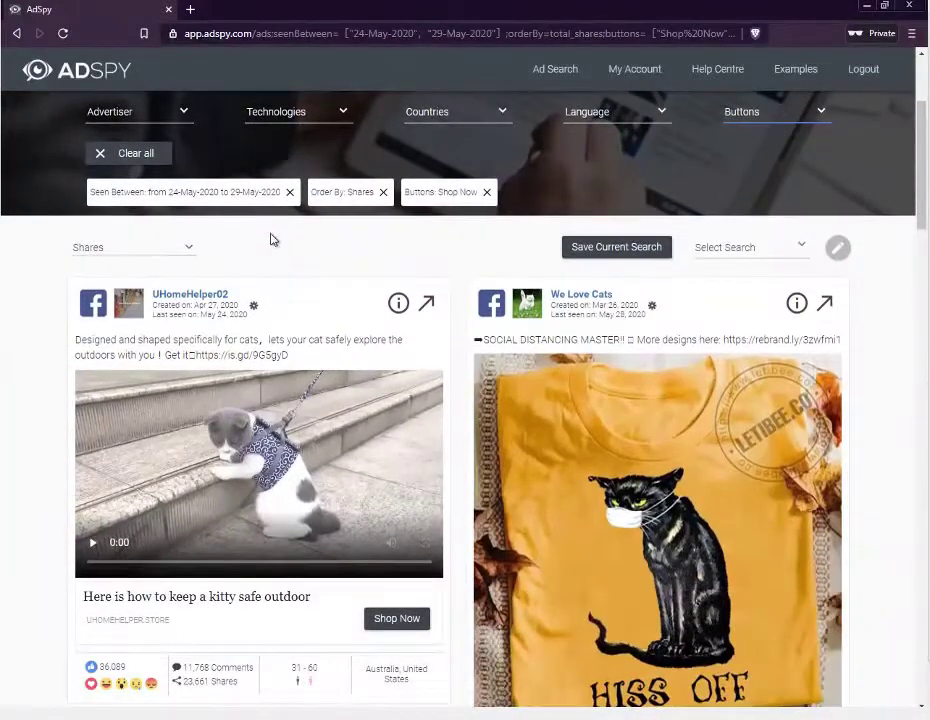
- Open the details of the UHomeHelper02 cat harness ad and examine its likes over time and landing page information
left_click(398, 304)
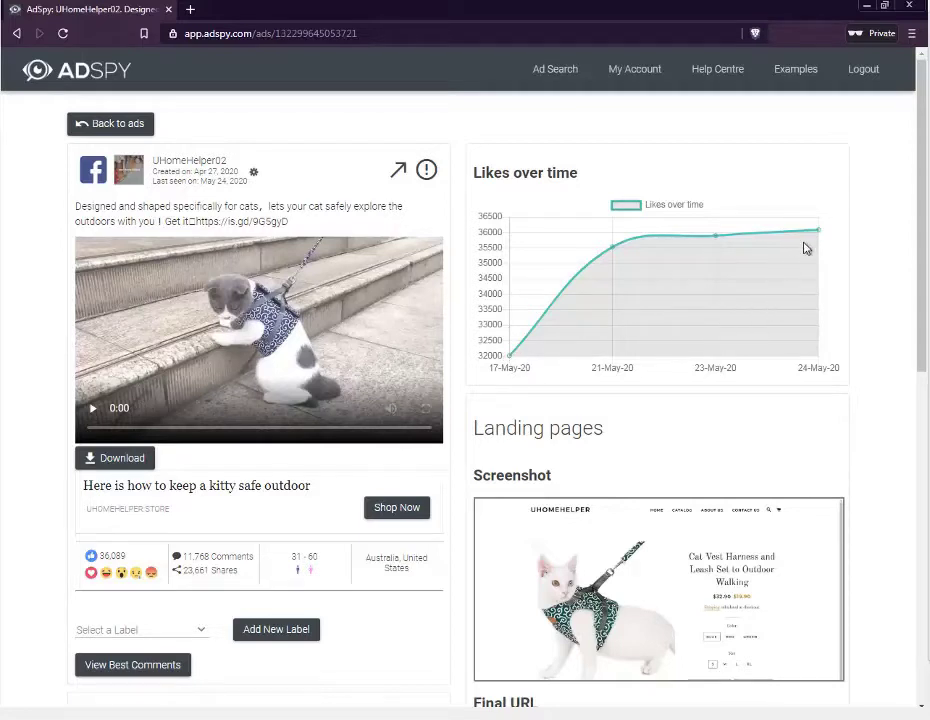
mouse_move(820, 235)
scroll(633, 336, "down", 4)
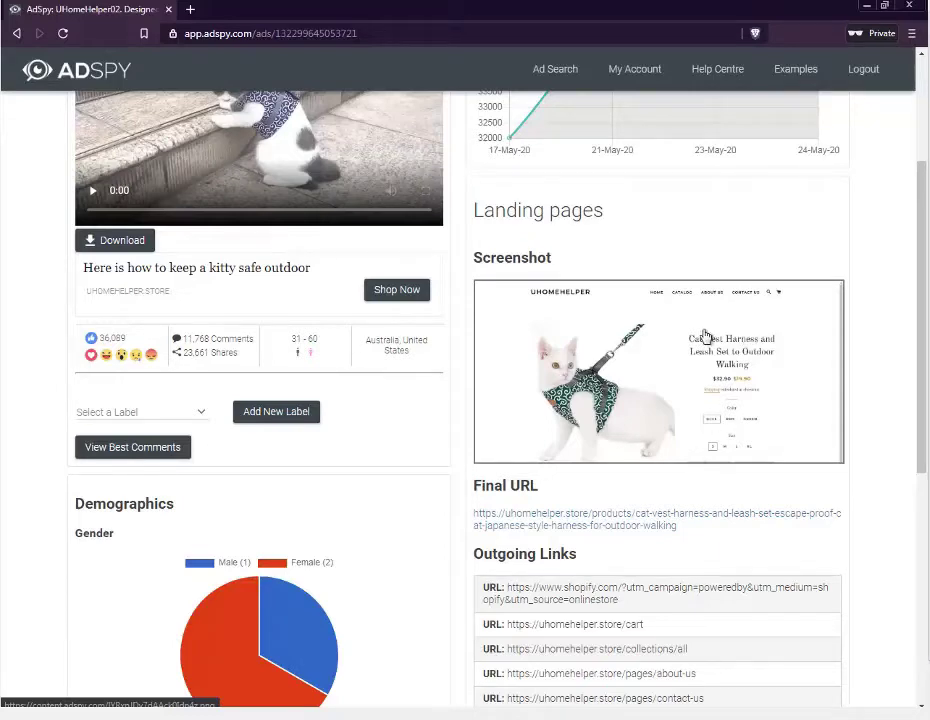
scroll(703, 324, "down", 3)
scroll(703, 323, "down", 1)
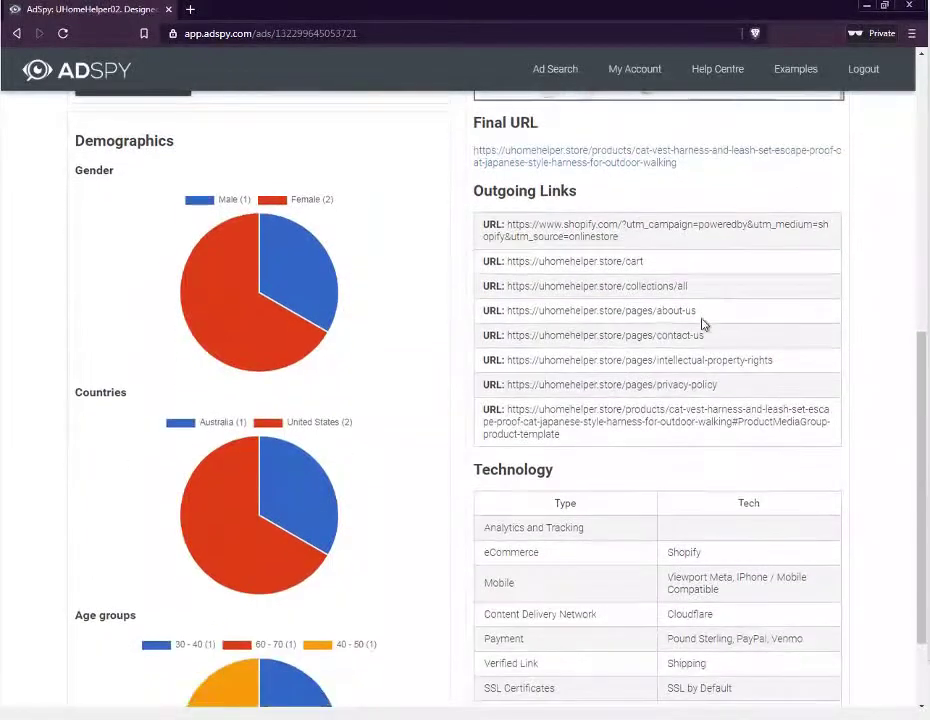
- Examine the ad's gender, country and age group demographics and the technologies its store uses
mouse_move(293, 271)
mouse_move(255, 286)
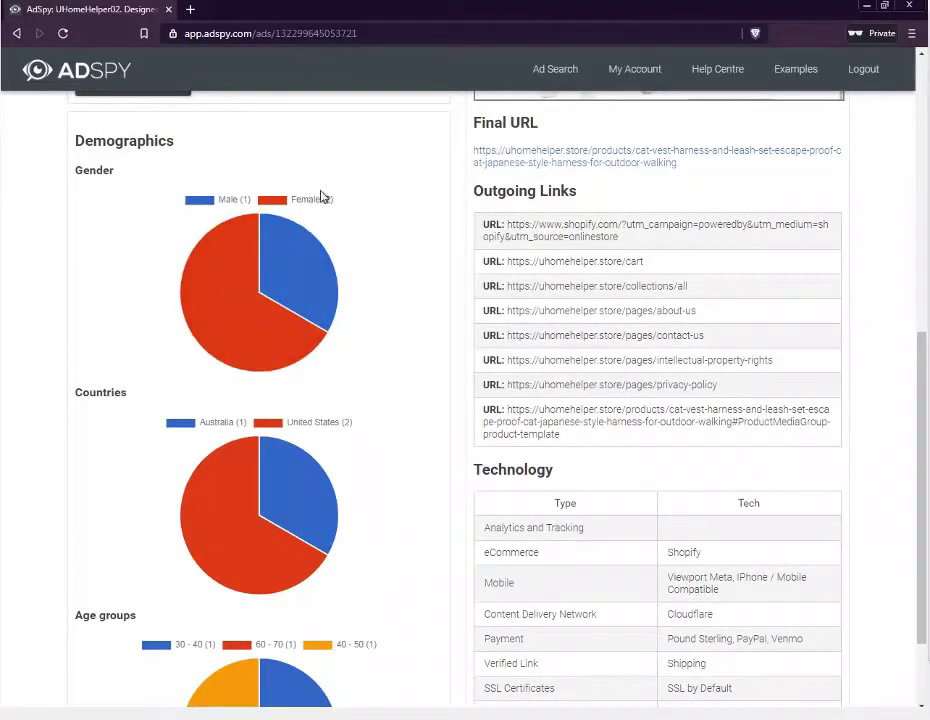
mouse_move(305, 307)
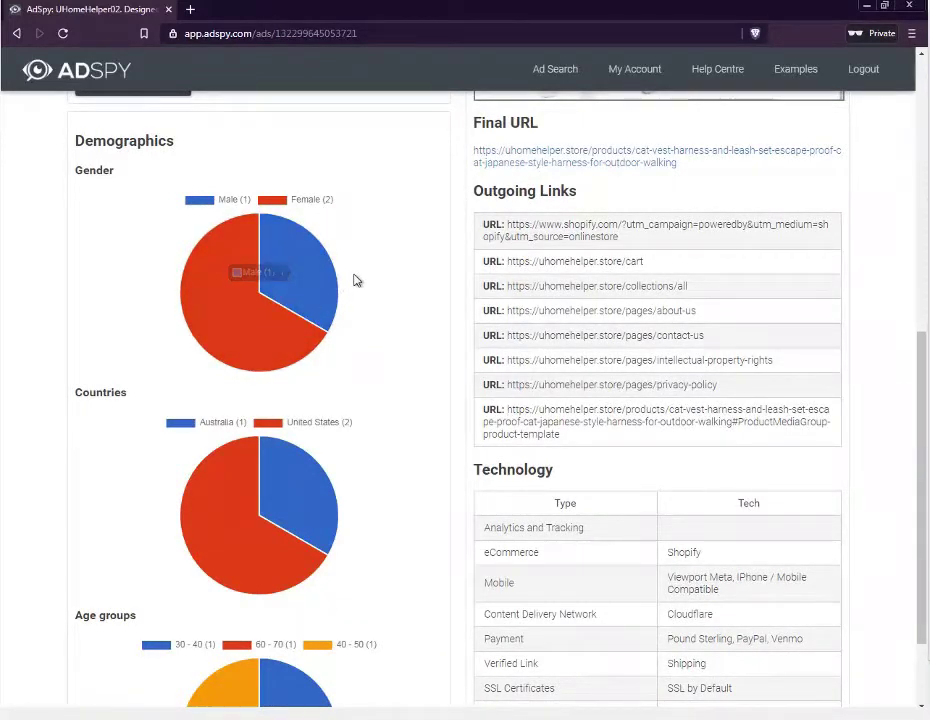
mouse_move(315, 357)
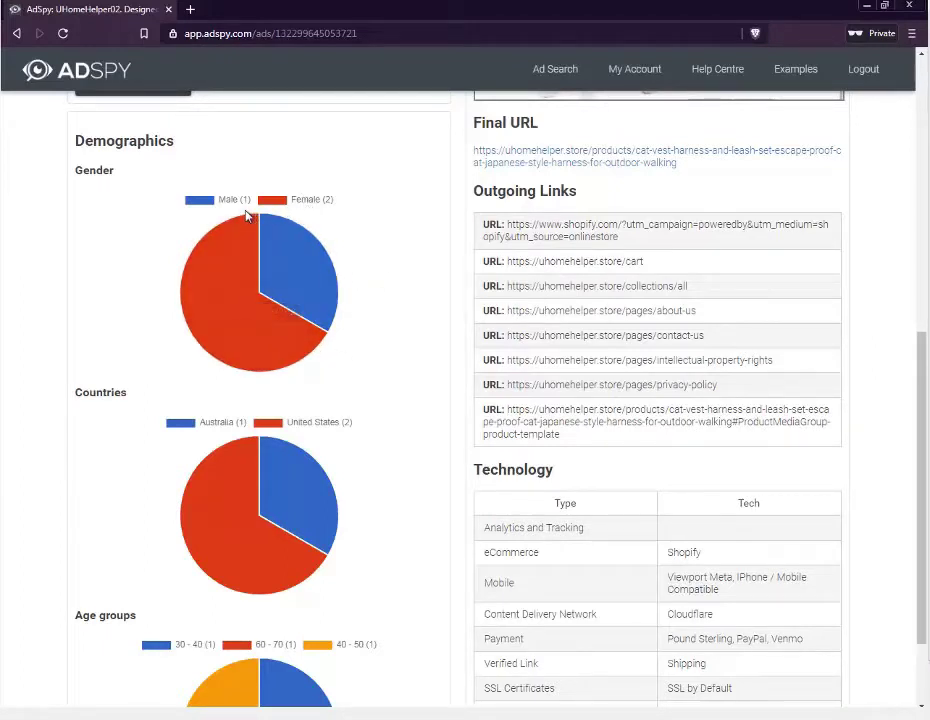
mouse_move(251, 235)
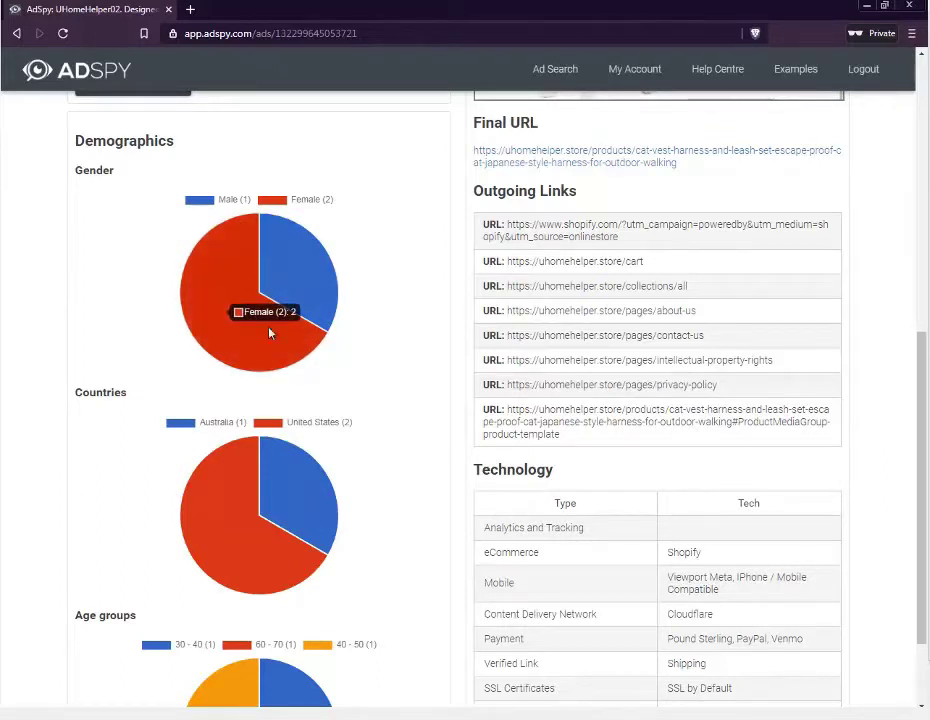
scroll(401, 333, "down", 2)
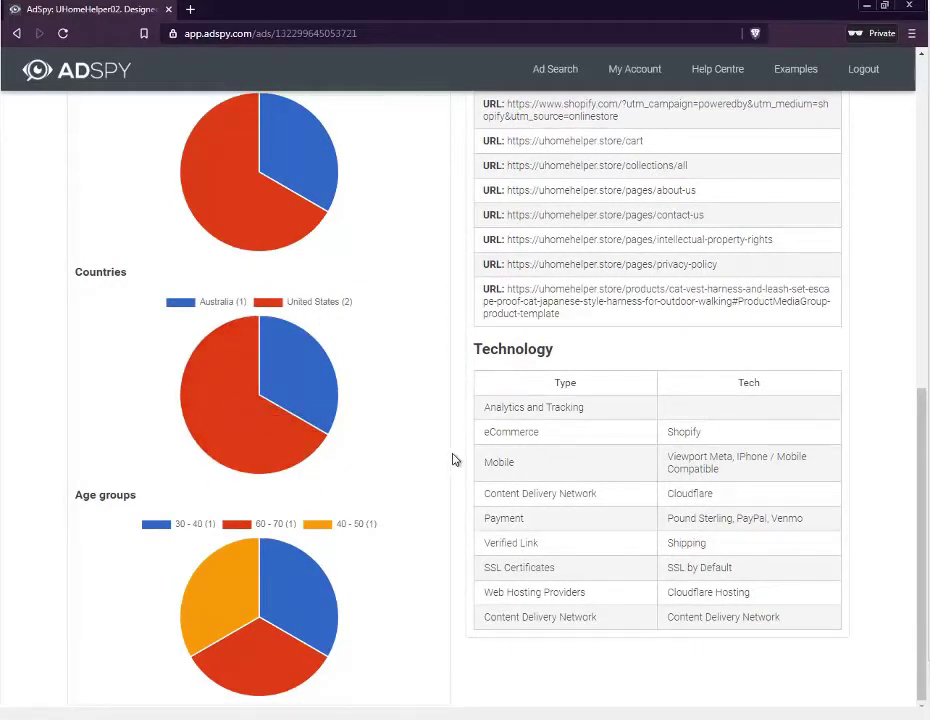
scroll(453, 459, "up", 10)
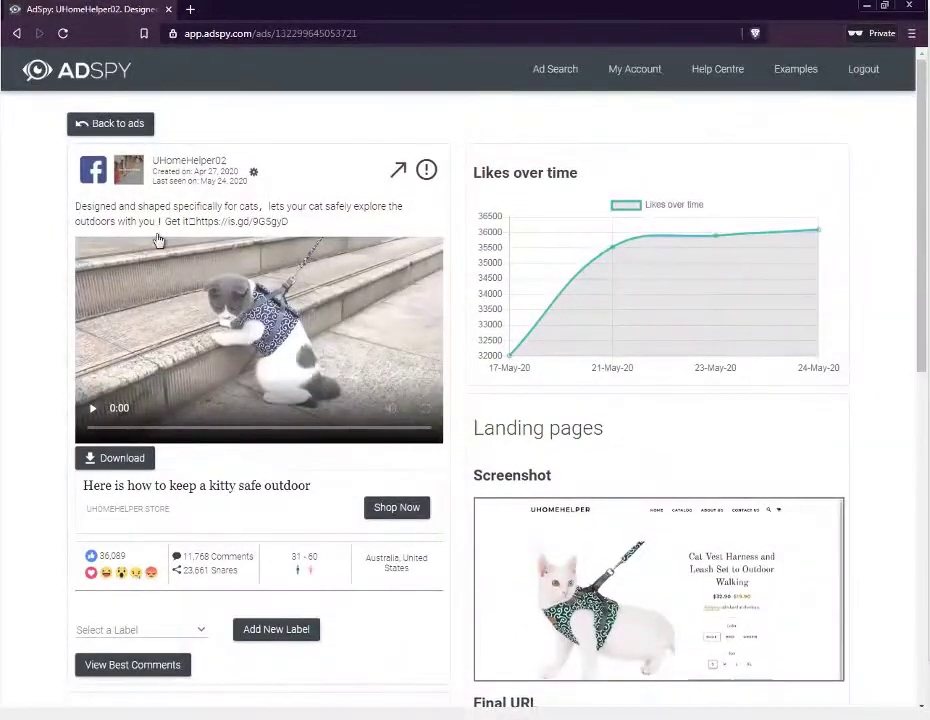
- Return to the ad results and preview ads whose text contains "dog"
left_click(110, 130)
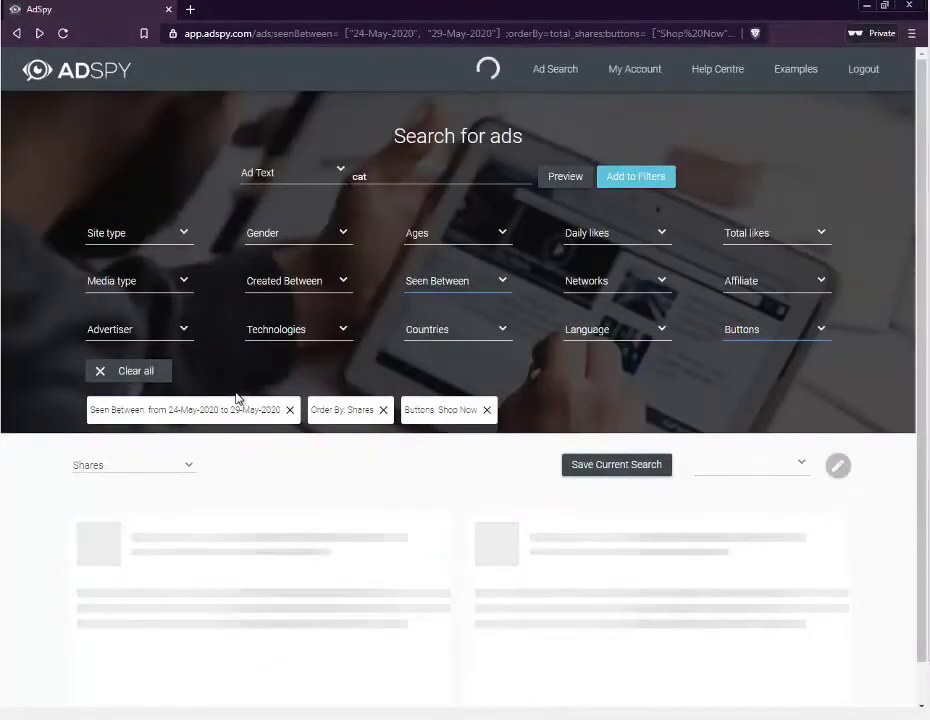
left_click(430, 181)
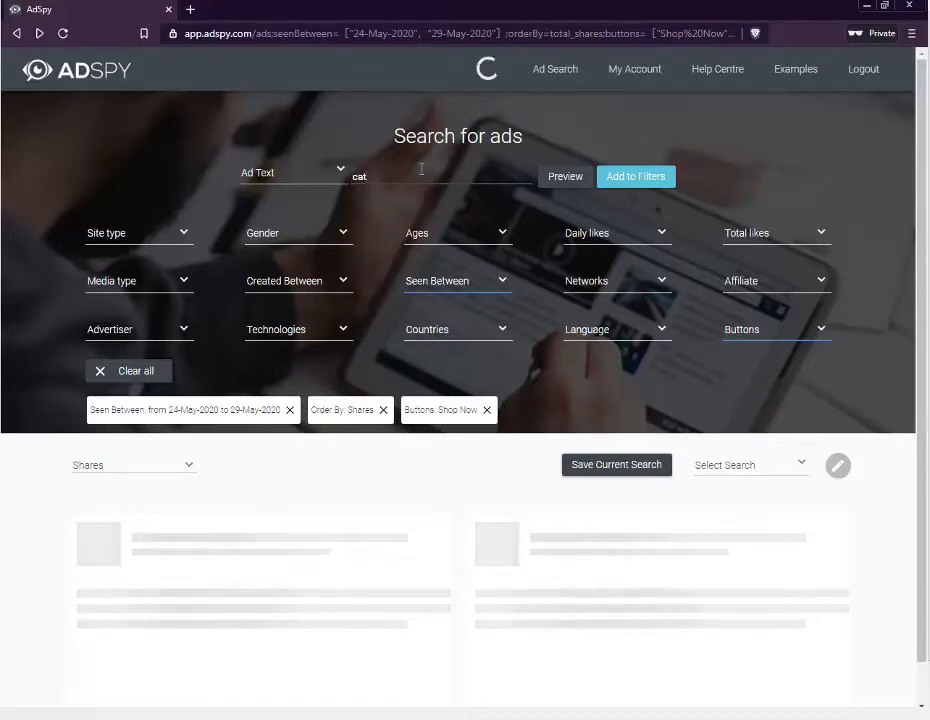
double_click(421, 169)
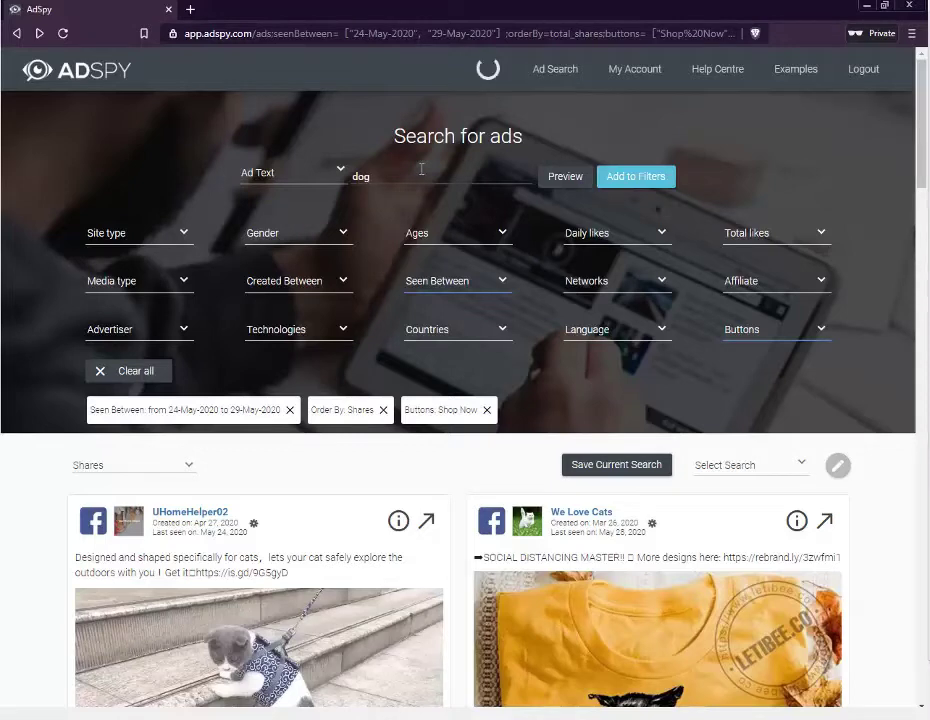
left_click(576, 176)
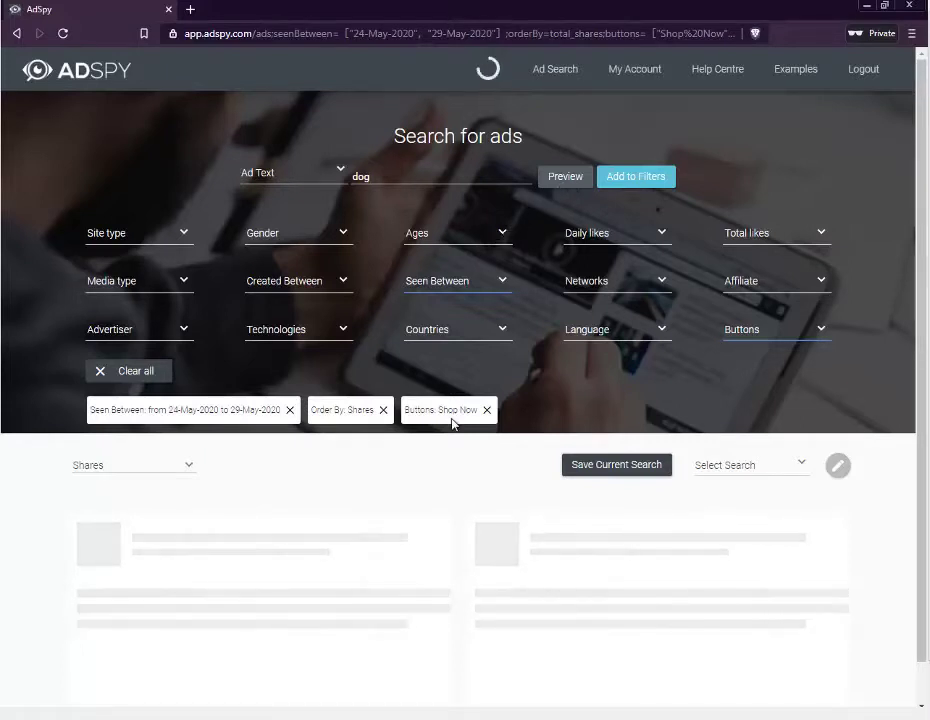
- Replace the ad text keyword with "kitchen" and preview the matching ads
left_click(467, 177)
key("ctrl+a")
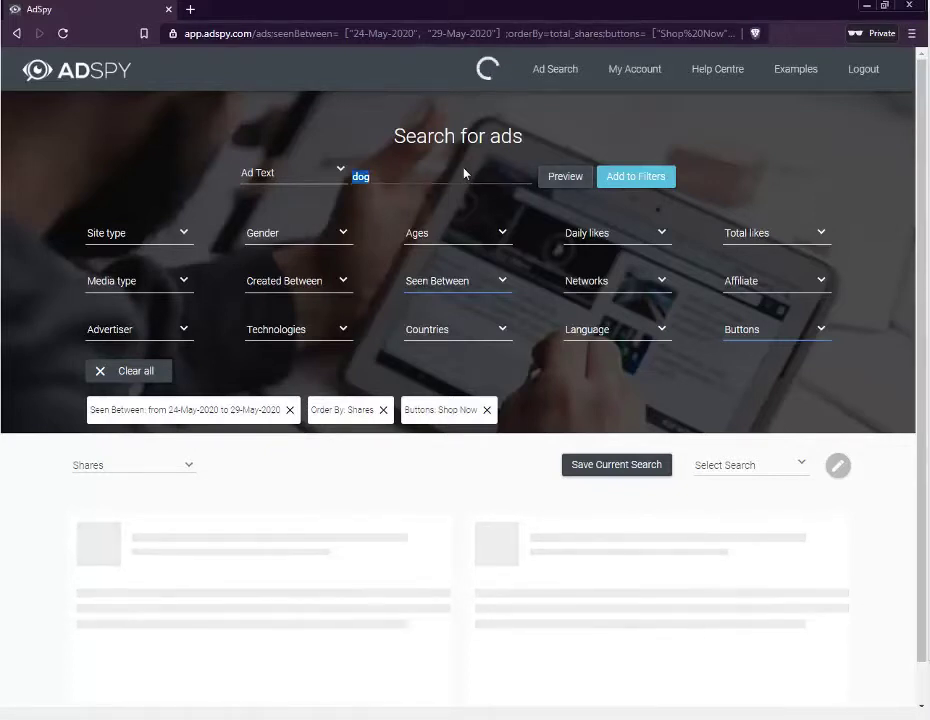
type("kitchen")
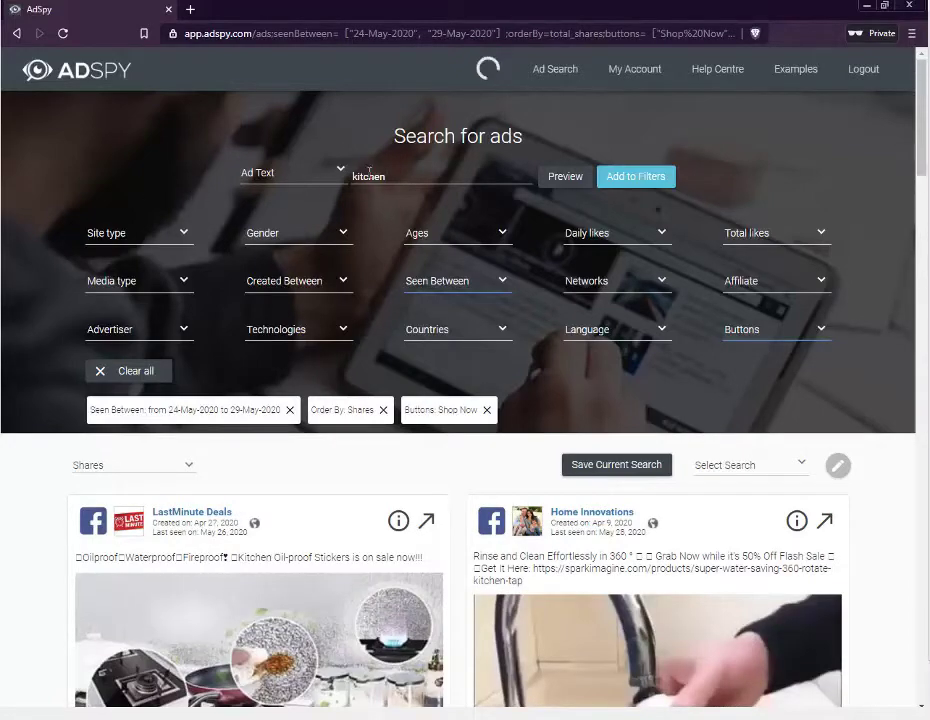
- Browse the kitchen ads, comparing their products, creation dates, likes, comments and shares
scroll(347, 212, "down", 3)
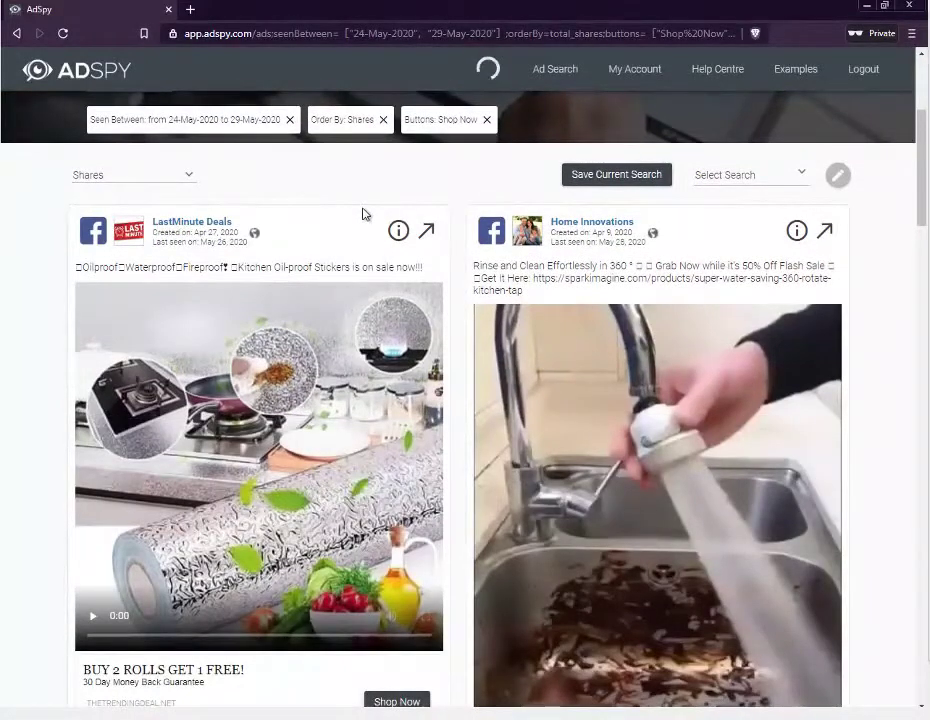
scroll(365, 213, "down", 6)
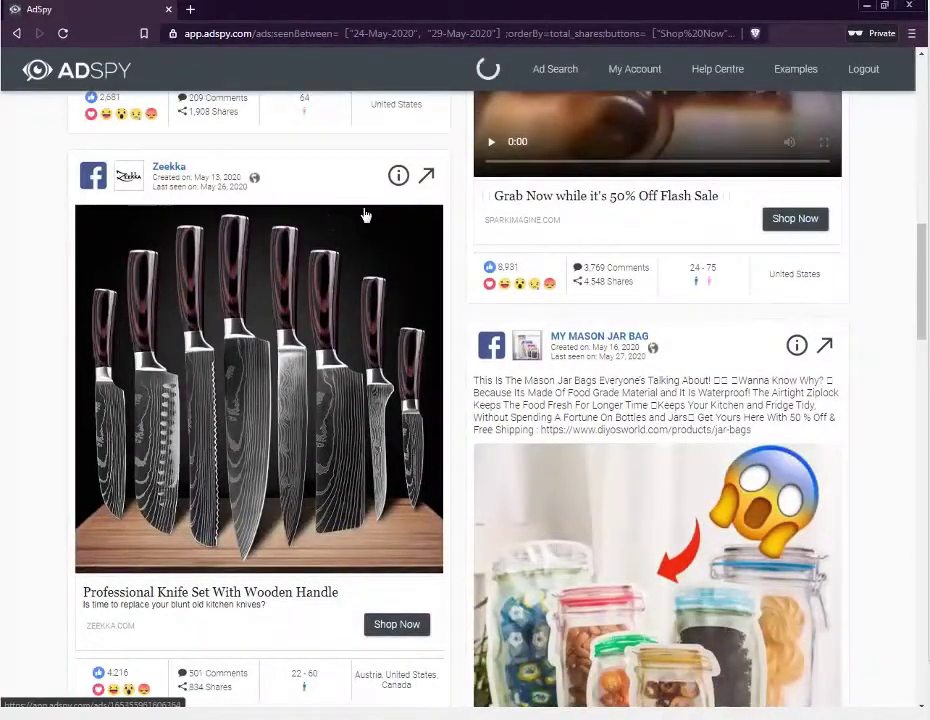
scroll(363, 215, "down", 4)
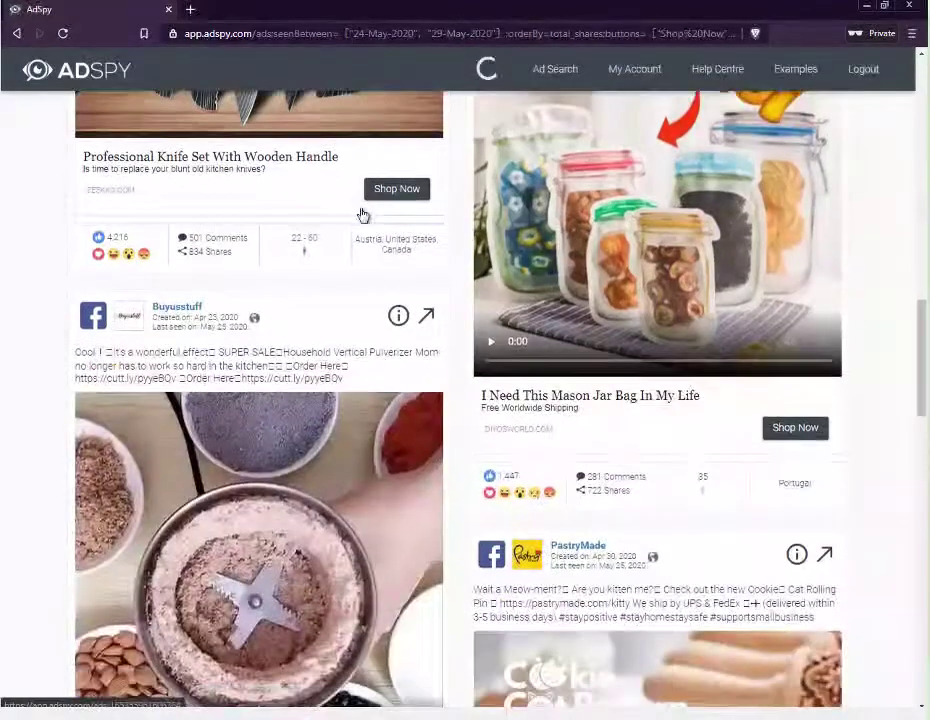
scroll(363, 215, "down", 4)
scroll(363, 215, "down", 8)
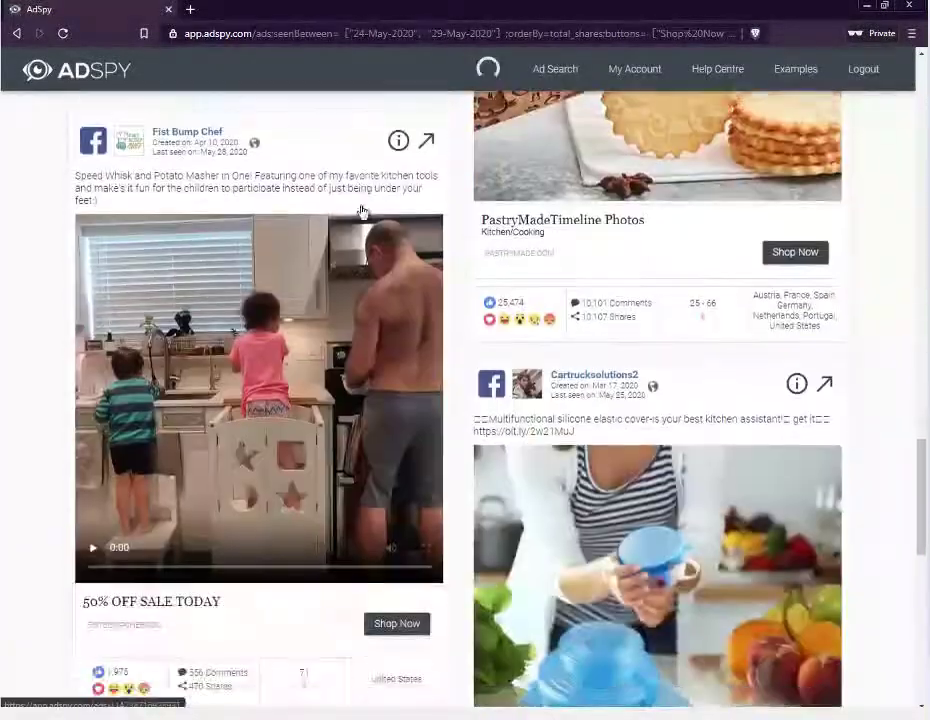
scroll(362, 211, "down", 3)
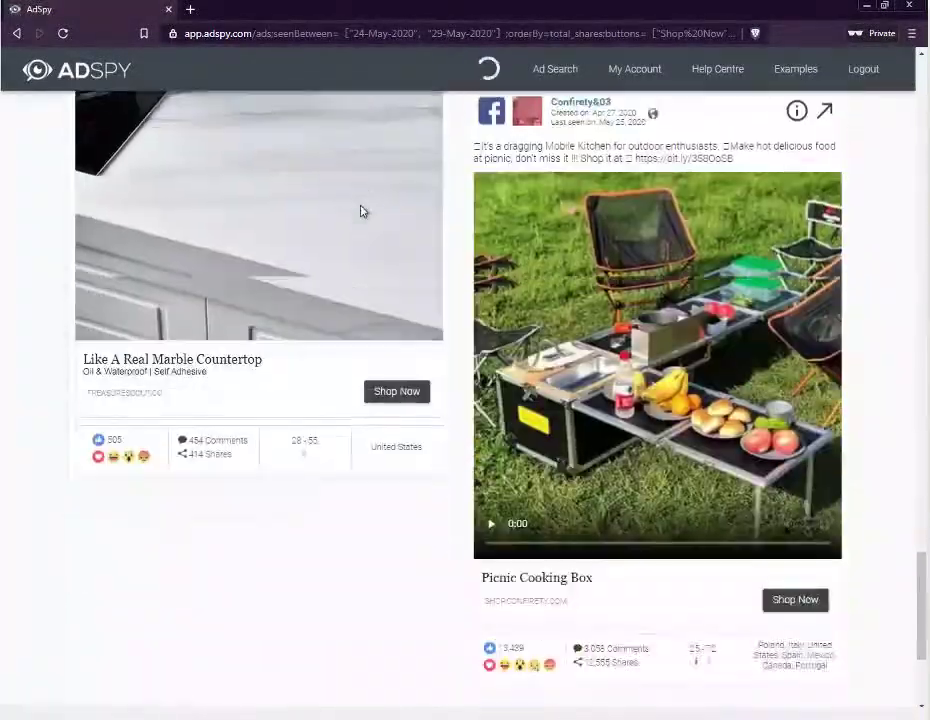
scroll(362, 211, "up", 4)
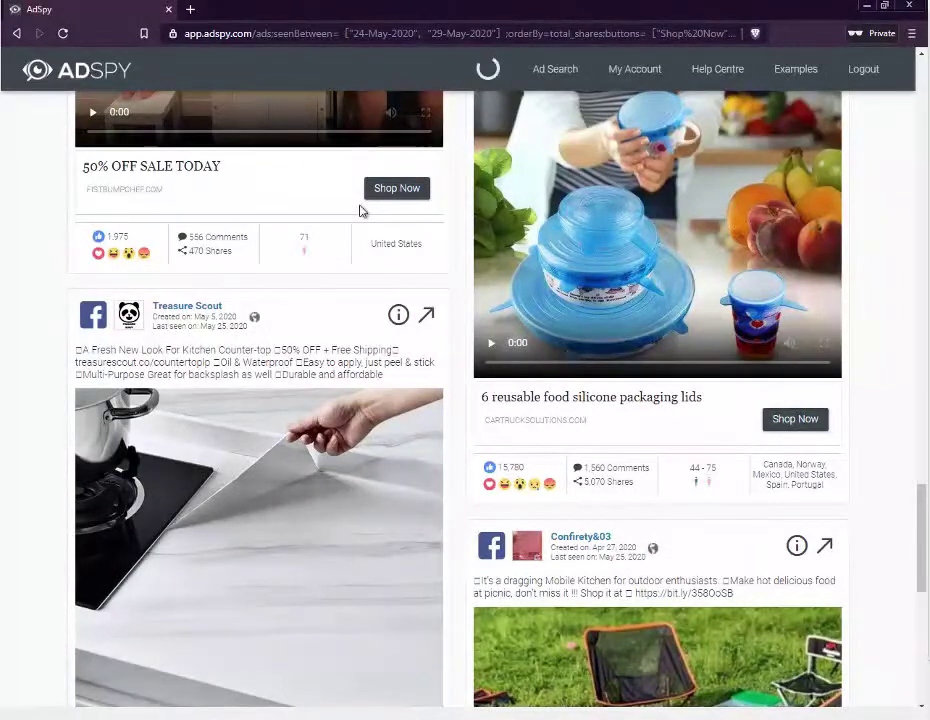
scroll(360, 211, "up", 2)
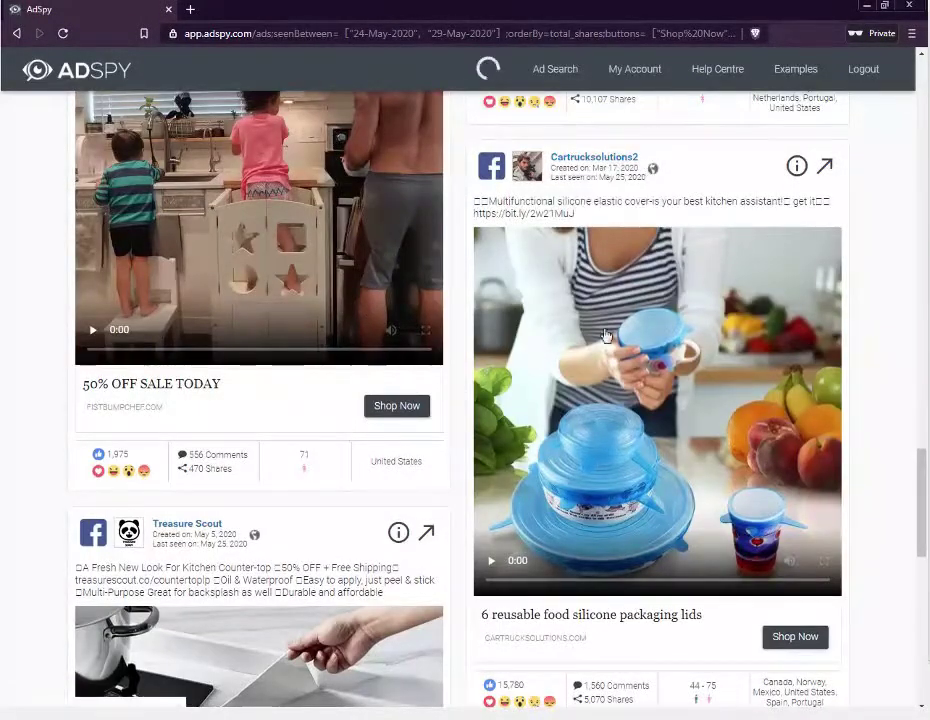
scroll(600, 347, "down", 1)
scroll(575, 348, "up", 4)
scroll(575, 348, "up", 8)
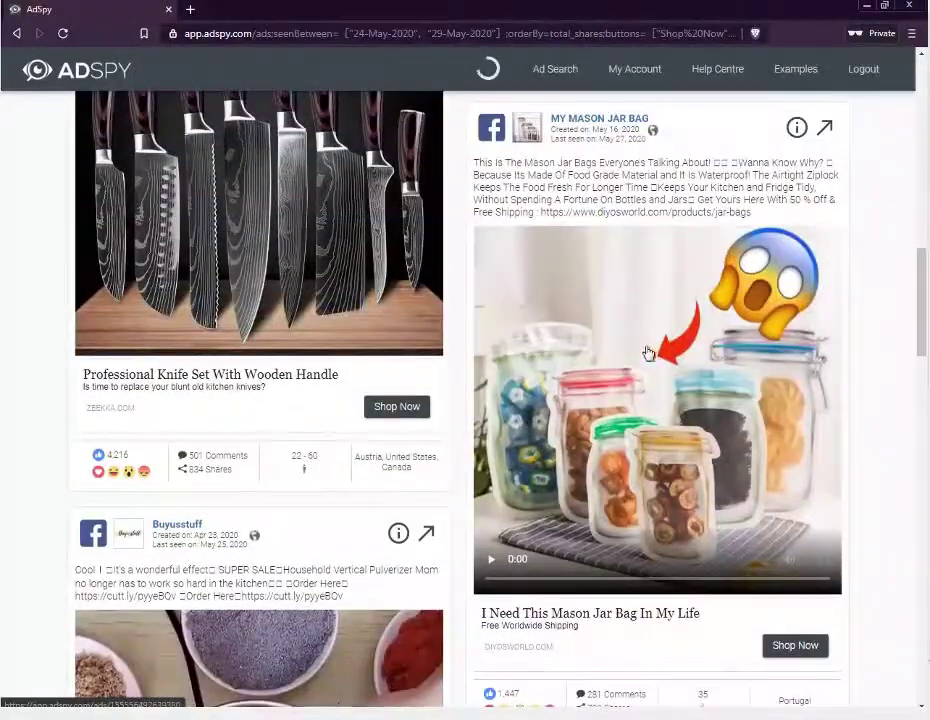
scroll(640, 352, "up", 10)
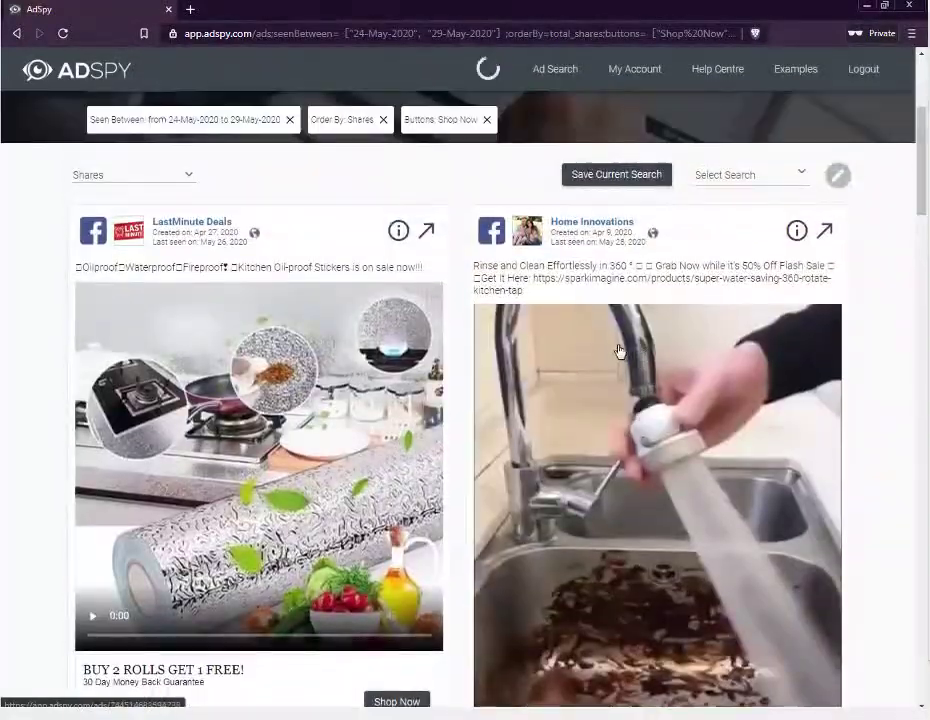
scroll(634, 341, "down", 2)
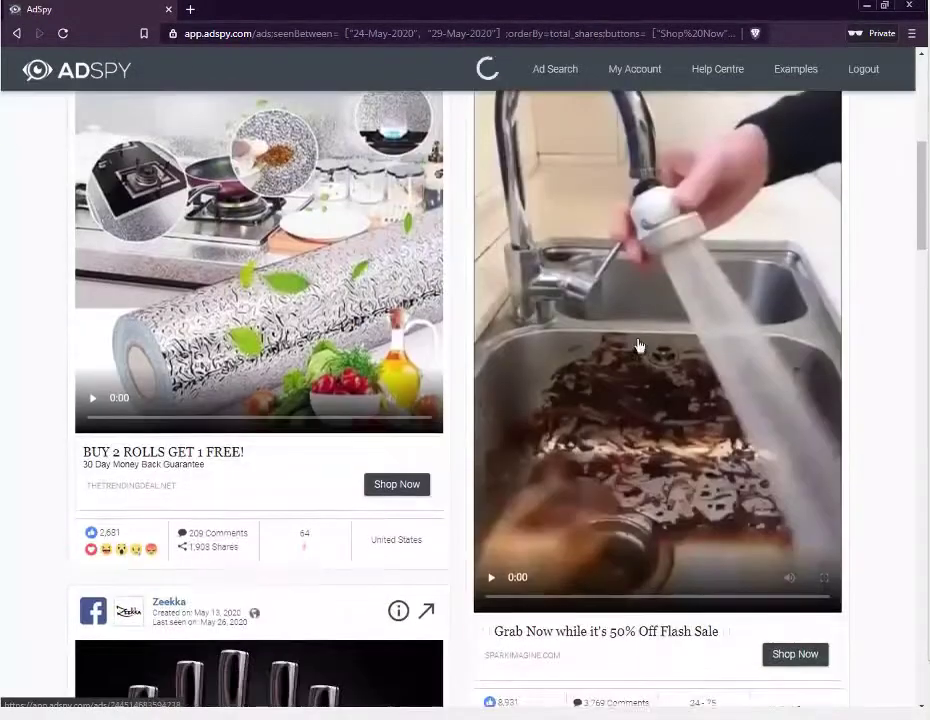
scroll(634, 341, "down", 1)
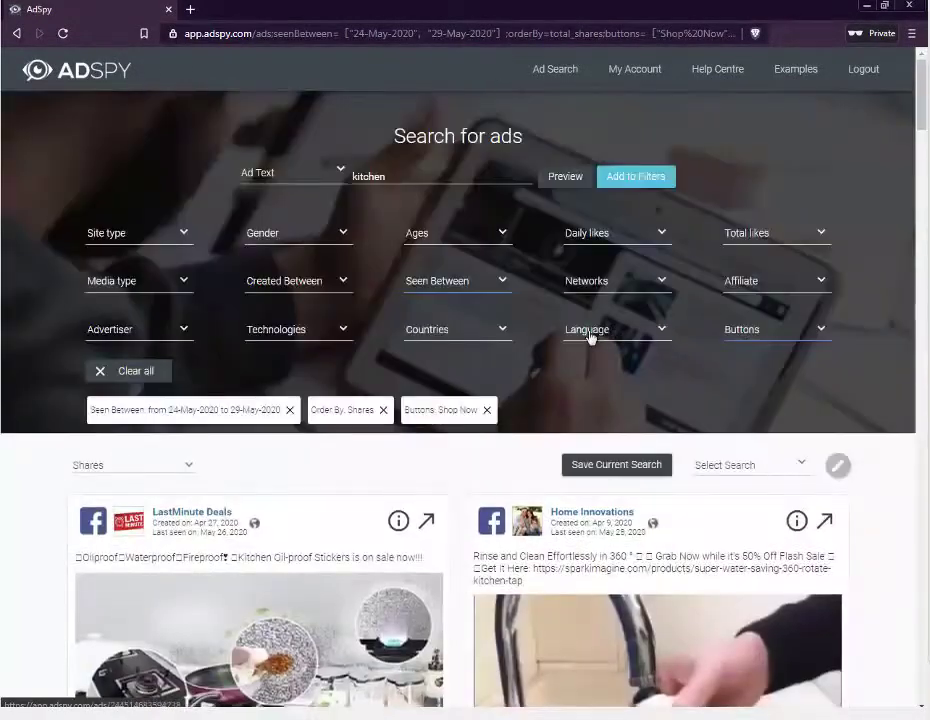
- Replace the ad text keyword with "pain" and preview the matching ads
double_click(395, 176)
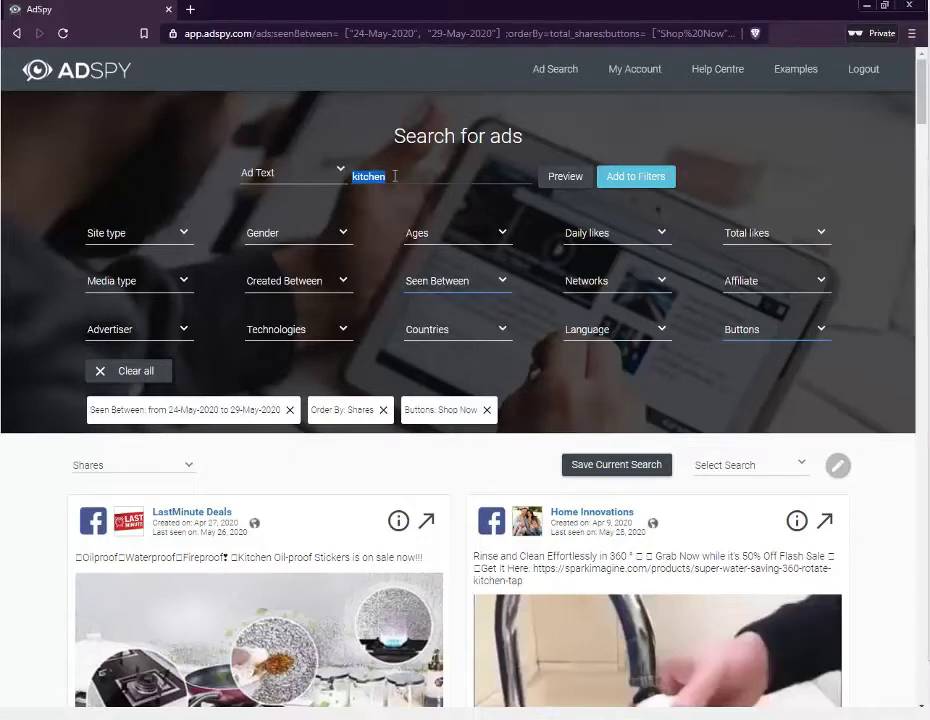
type("pain")
left_click(555, 177)
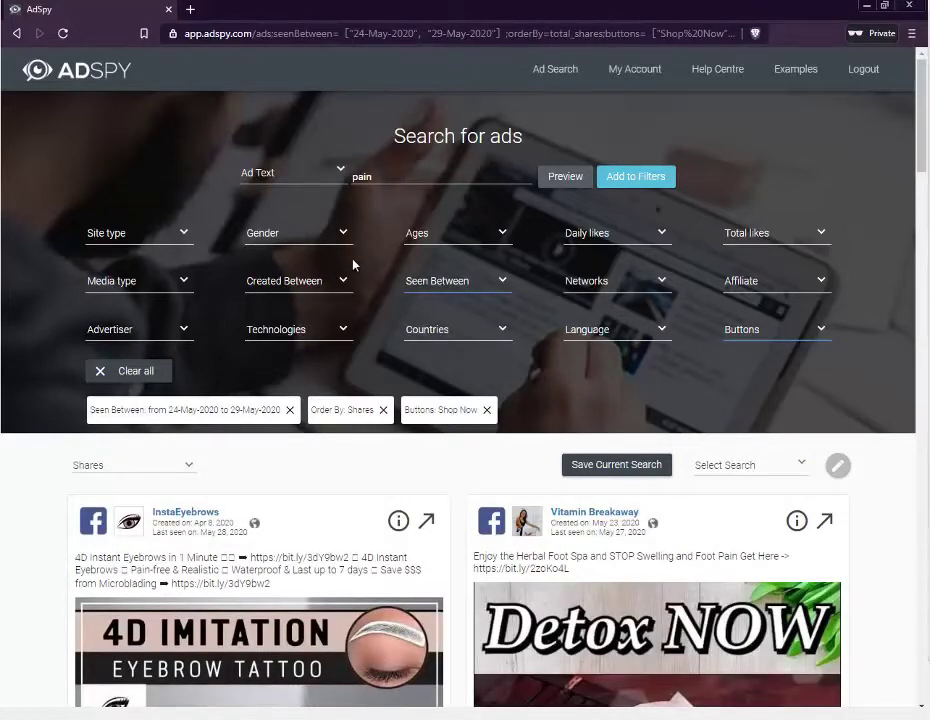
- Browse the pain ads, comparing their products, ad texts, creation dates, likes, comments and shares
scroll(352, 263, "down", 3)
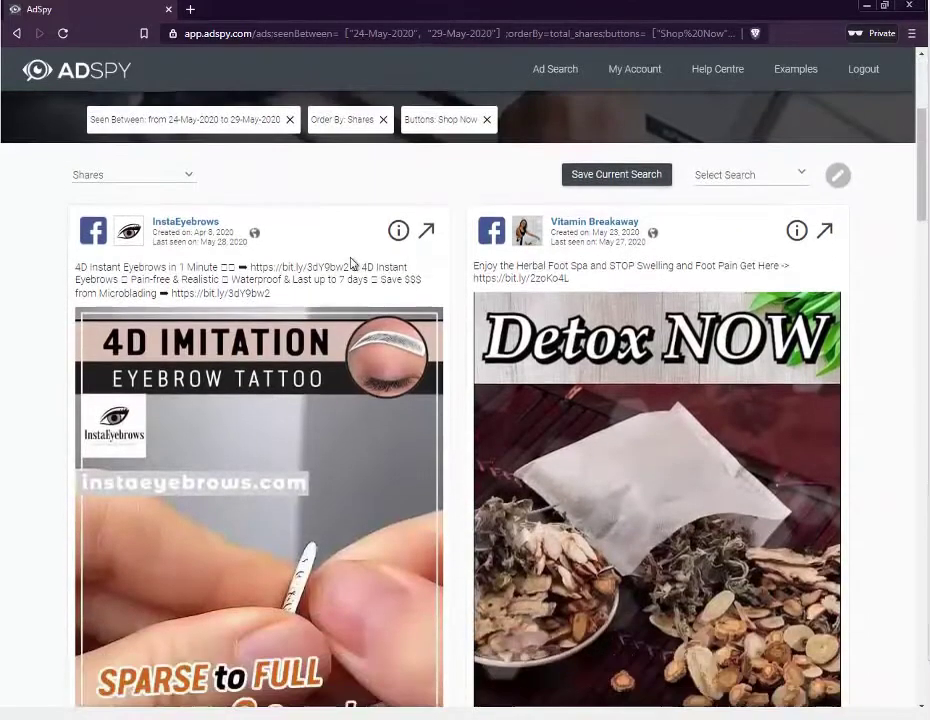
scroll(235, 353, "down", 2)
scroll(259, 367, "up", 2)
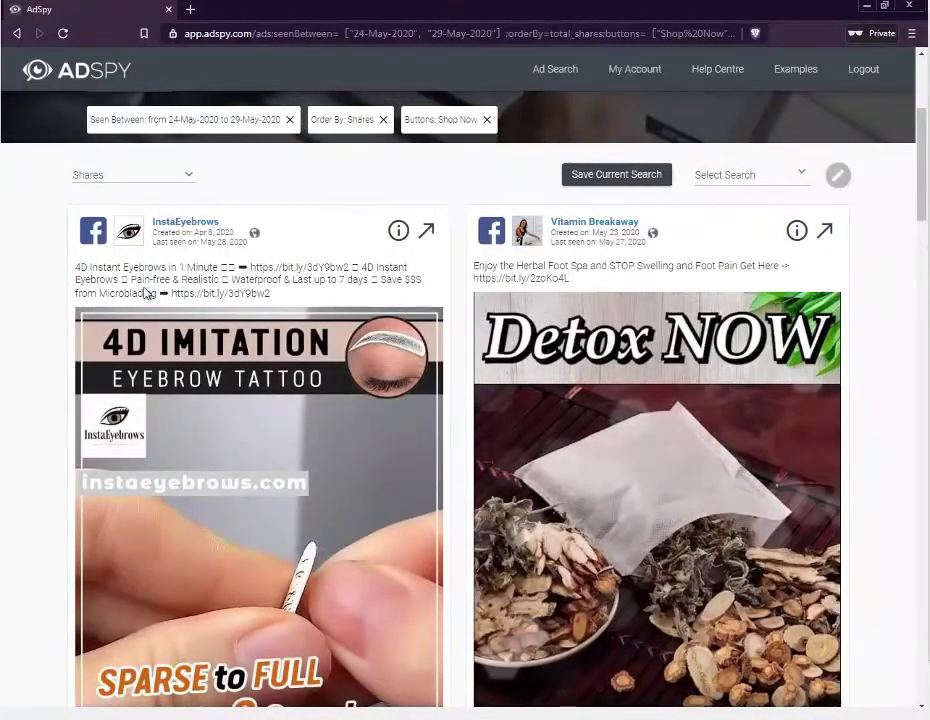
scroll(160, 281, "down", 2)
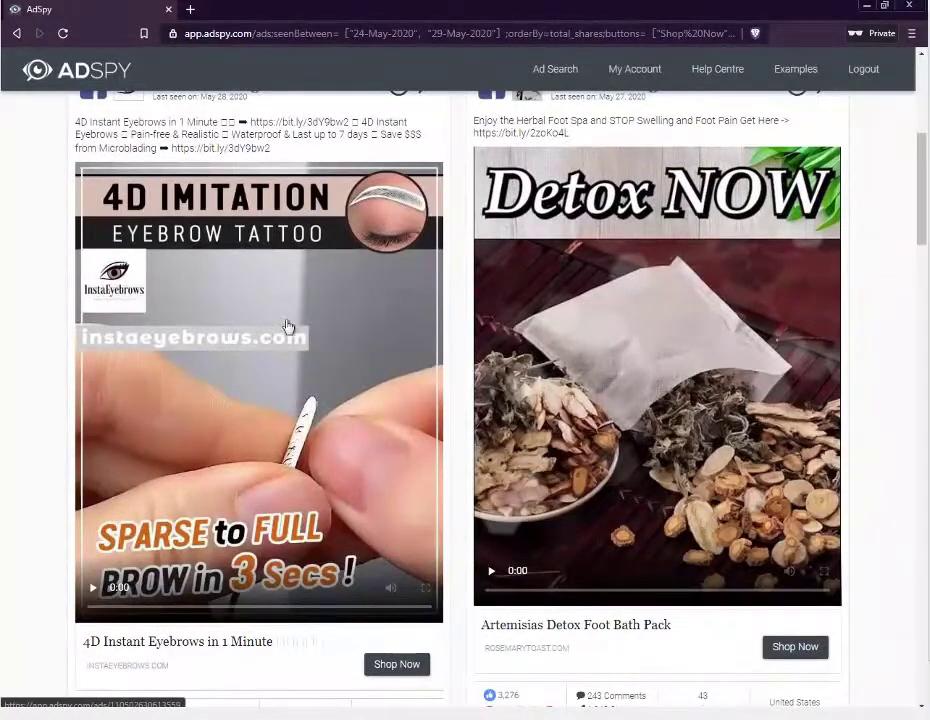
scroll(320, 322, "up", 1)
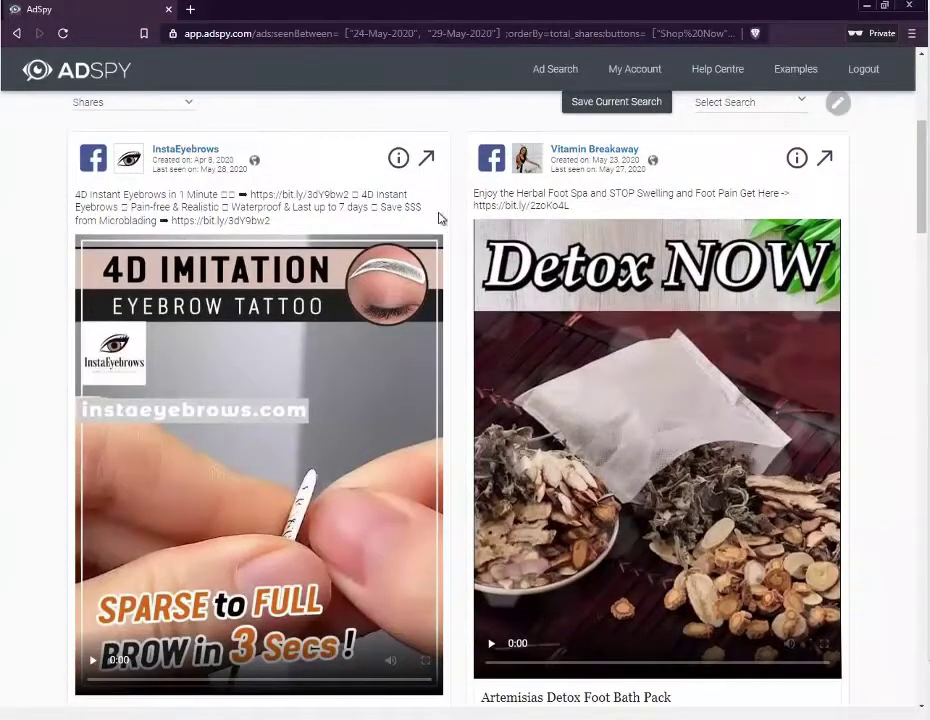
scroll(438, 218, "down", 5)
scroll(438, 218, "down", 7)
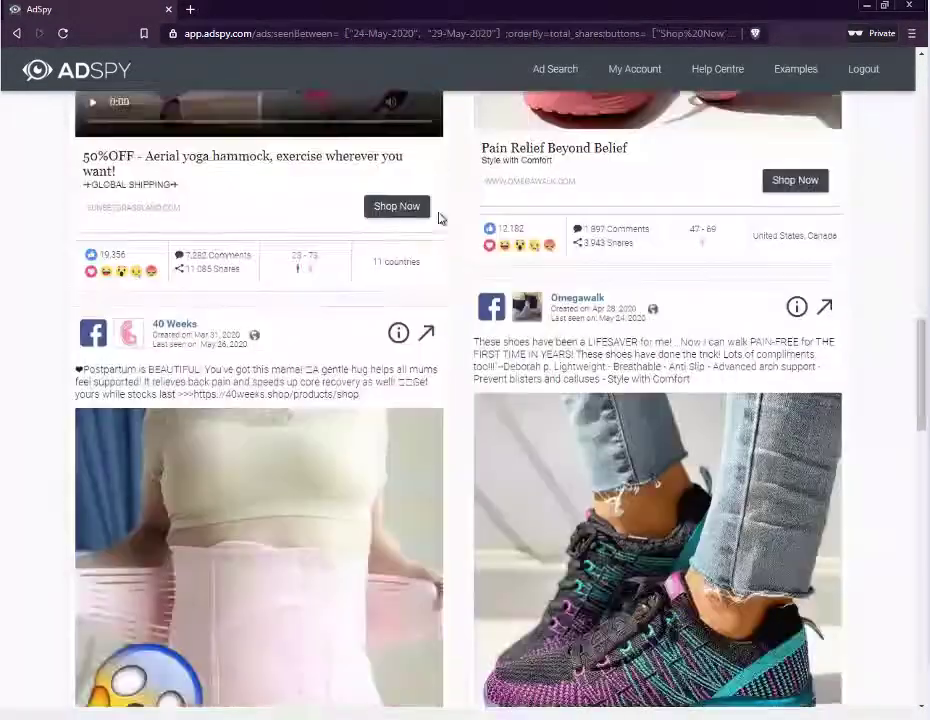
scroll(438, 218, "down", 9)
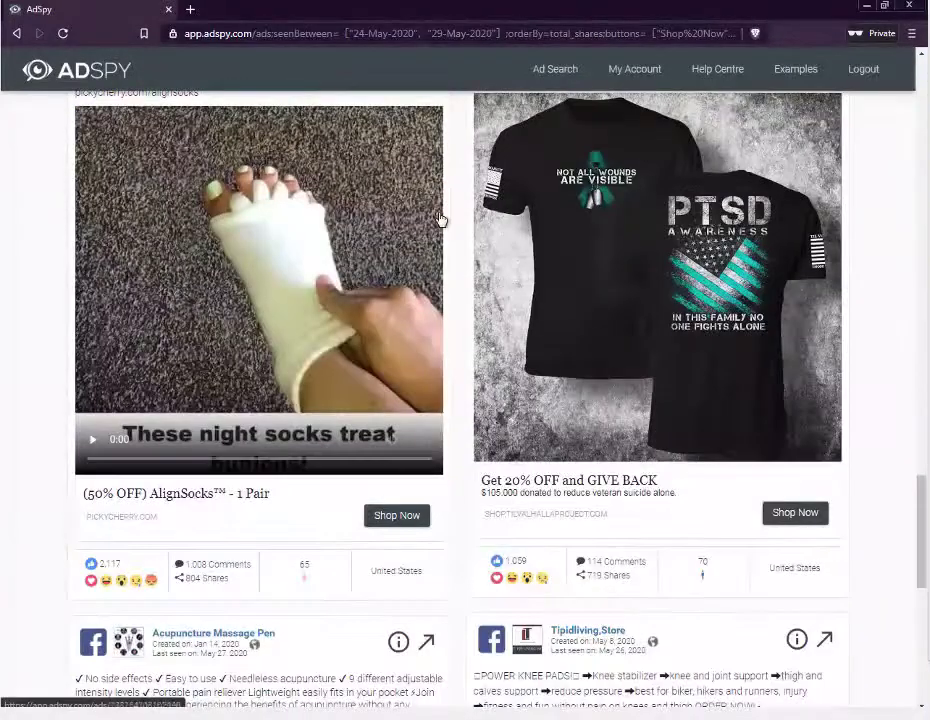
scroll(440, 218, "down", 4)
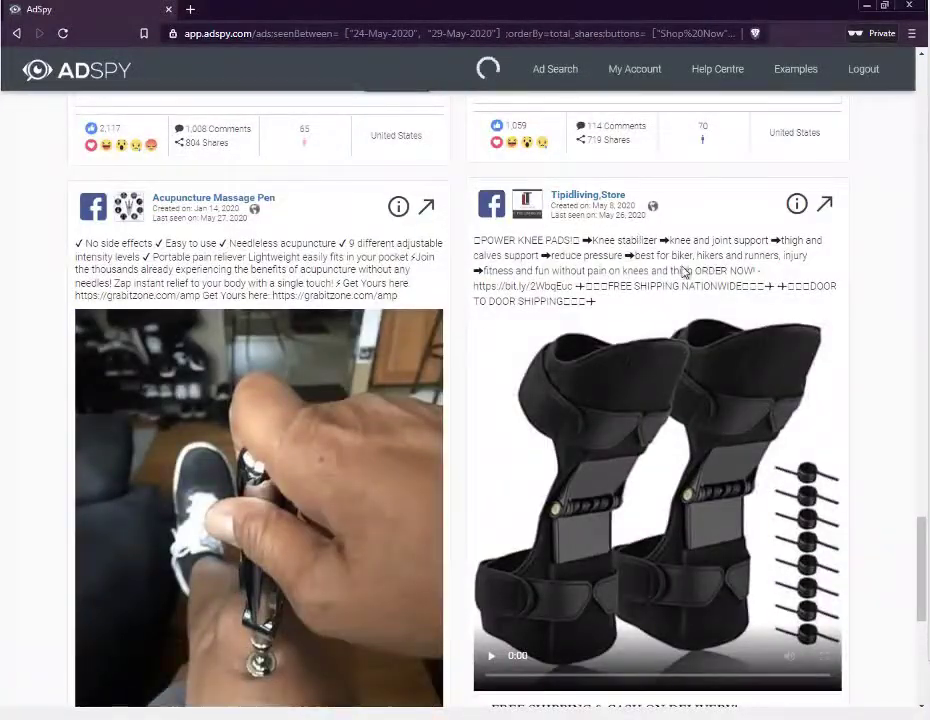
scroll(686, 272, "down", 1)
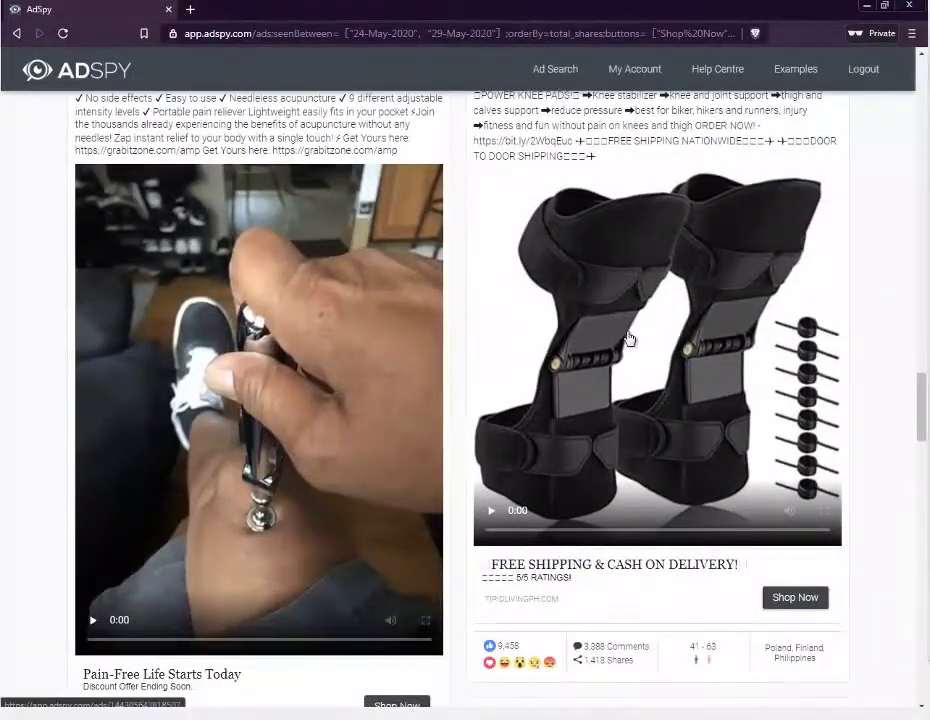
scroll(629, 340, "down", 6)
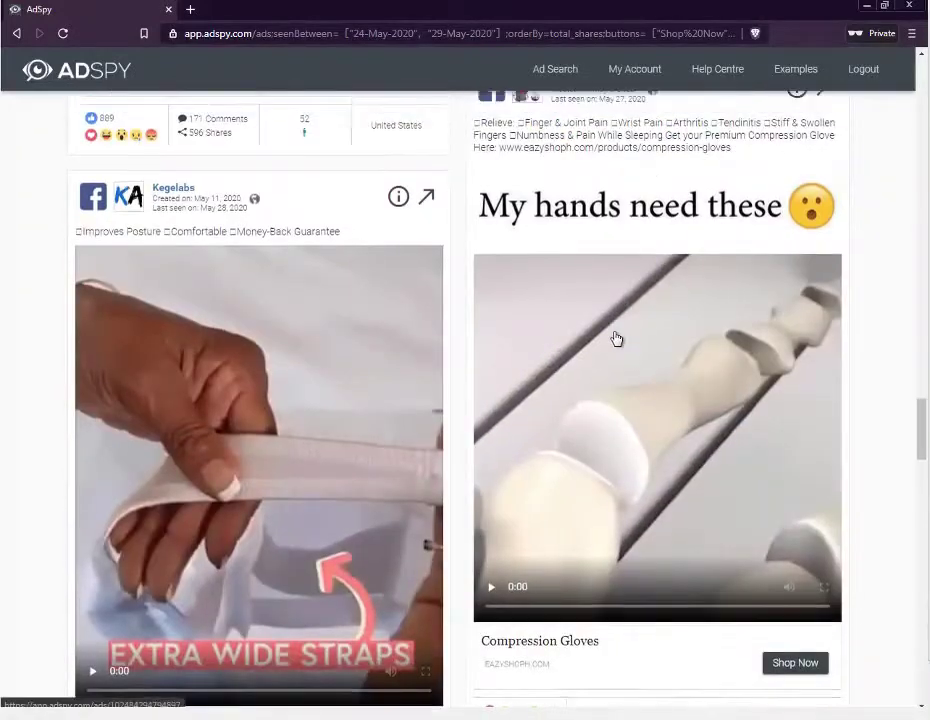
scroll(610, 338, "up", 1)
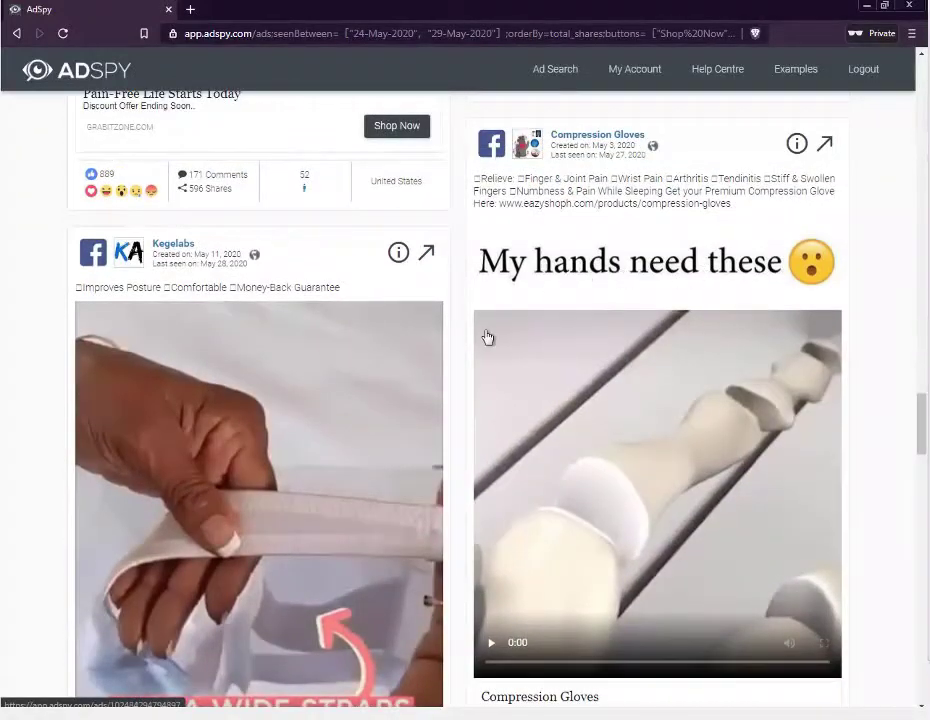
scroll(487, 338, "down", 3)
scroll(490, 340, "down", 2)
scroll(505, 345, "up", 5)
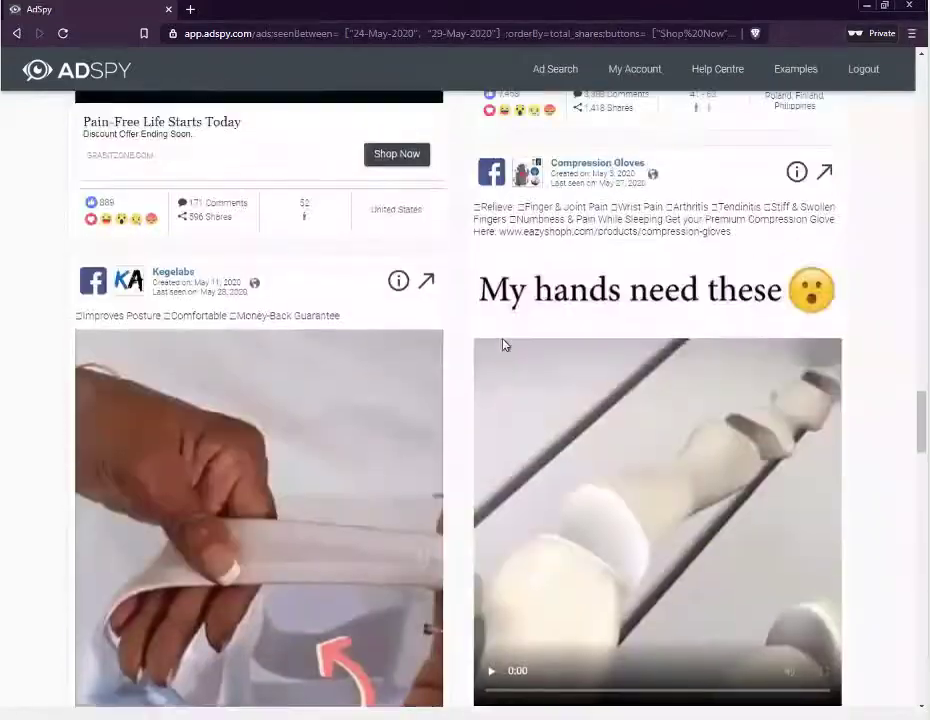
- Change the ad text keyword to "slimming", preview the matching ads and look over the first results
scroll(503, 345, "up", 20)
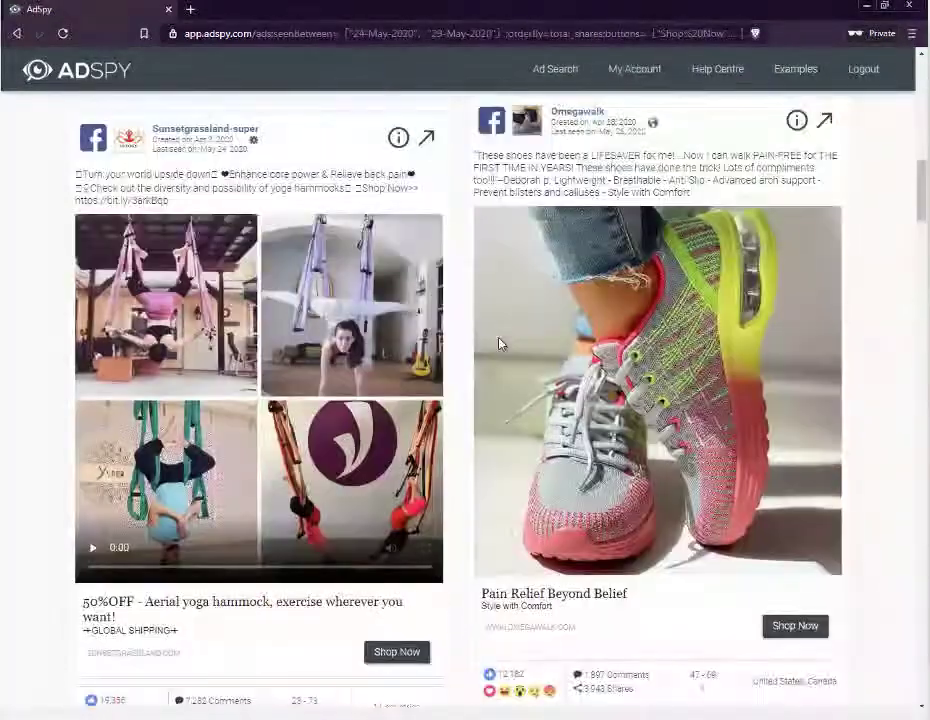
scroll(500, 344, "up", 15)
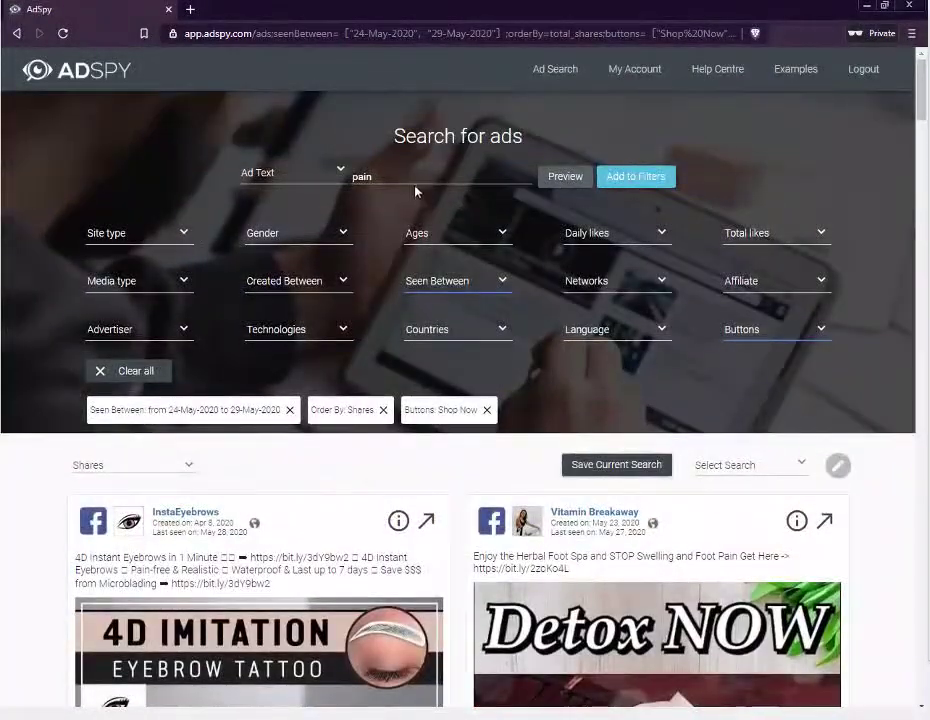
double_click(418, 174)
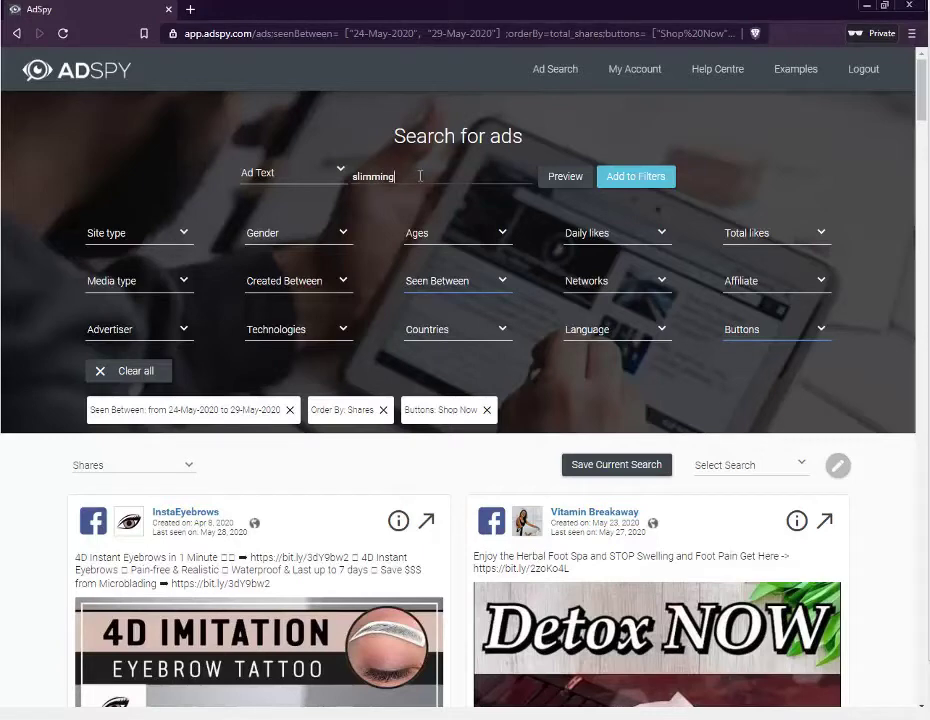
left_click(545, 184)
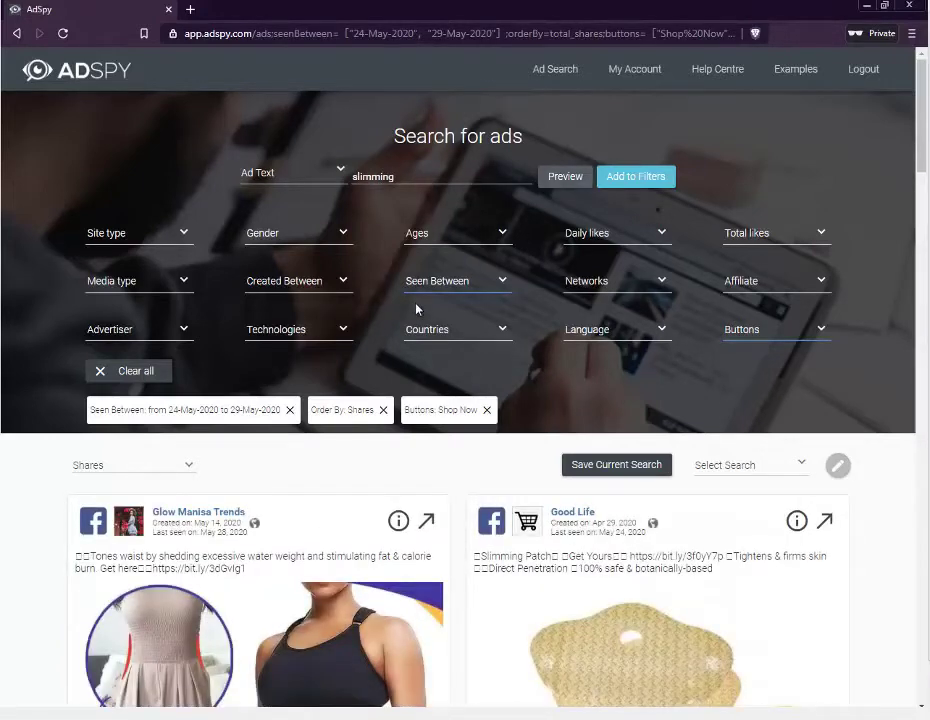
scroll(415, 307, "down", 3)
scroll(420, 305, "down", 2)
scroll(420, 305, "up", 2)
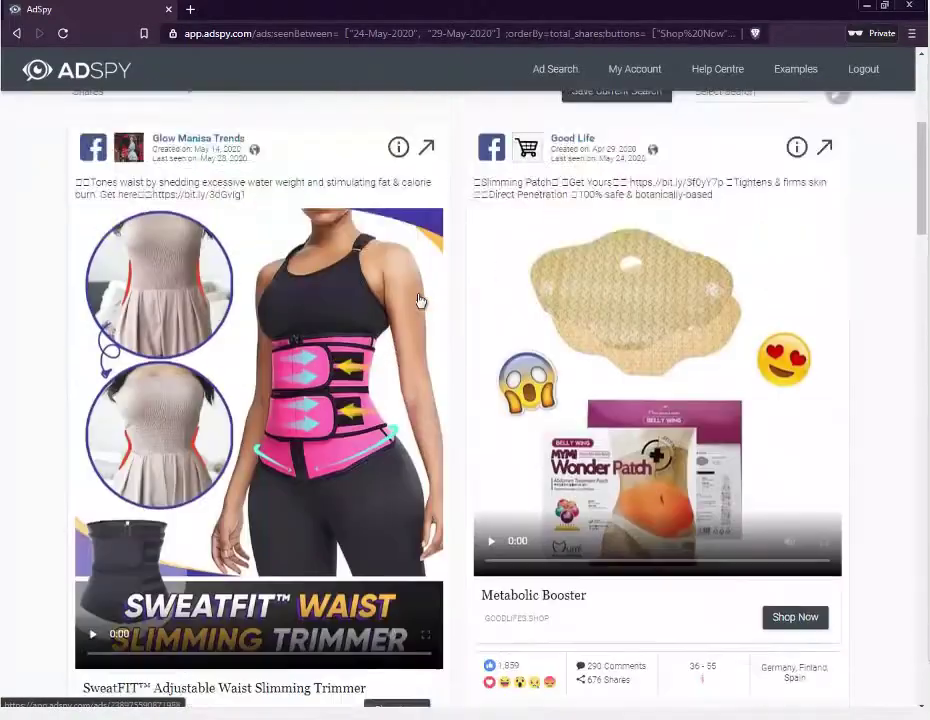
- Change the ad text keyword to "pet", preview the matching ads and check the first products' engagement figures
scroll(530, 280, "up", 3)
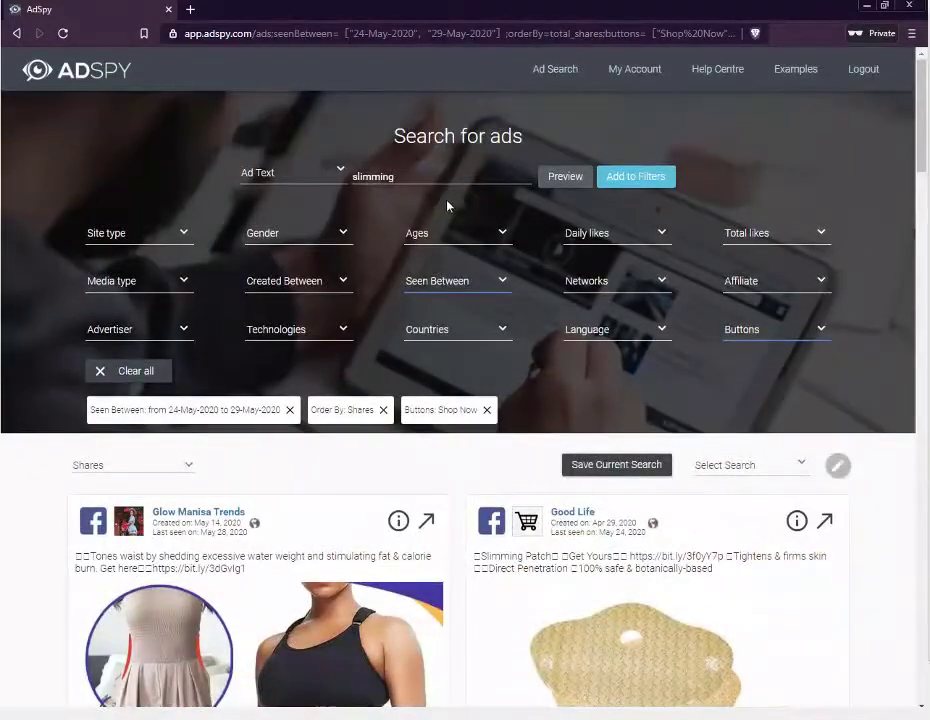
double_click(428, 175)
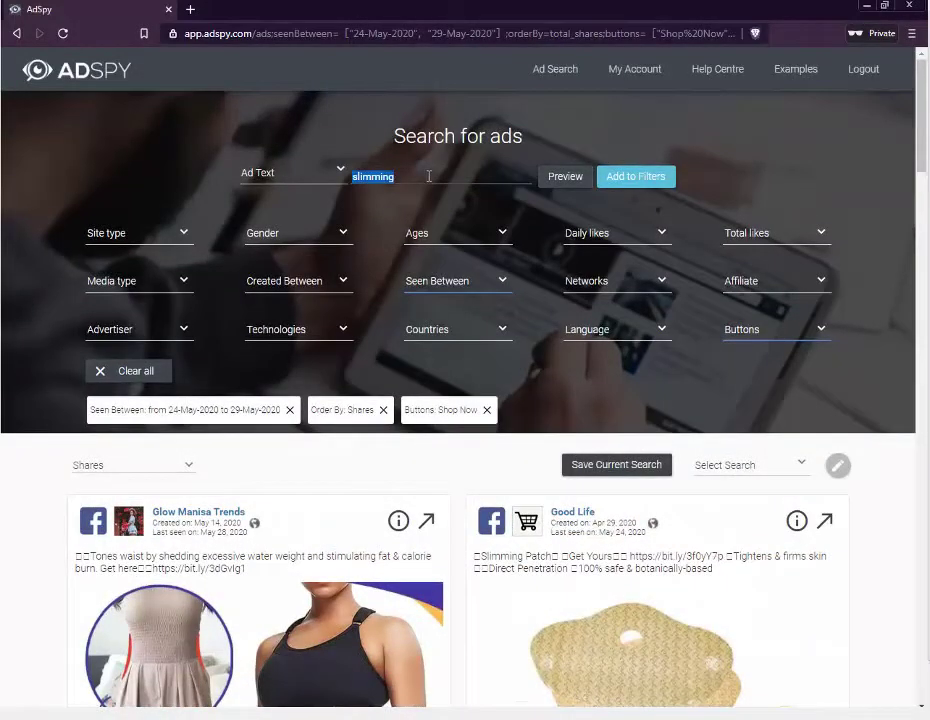
type("pet")
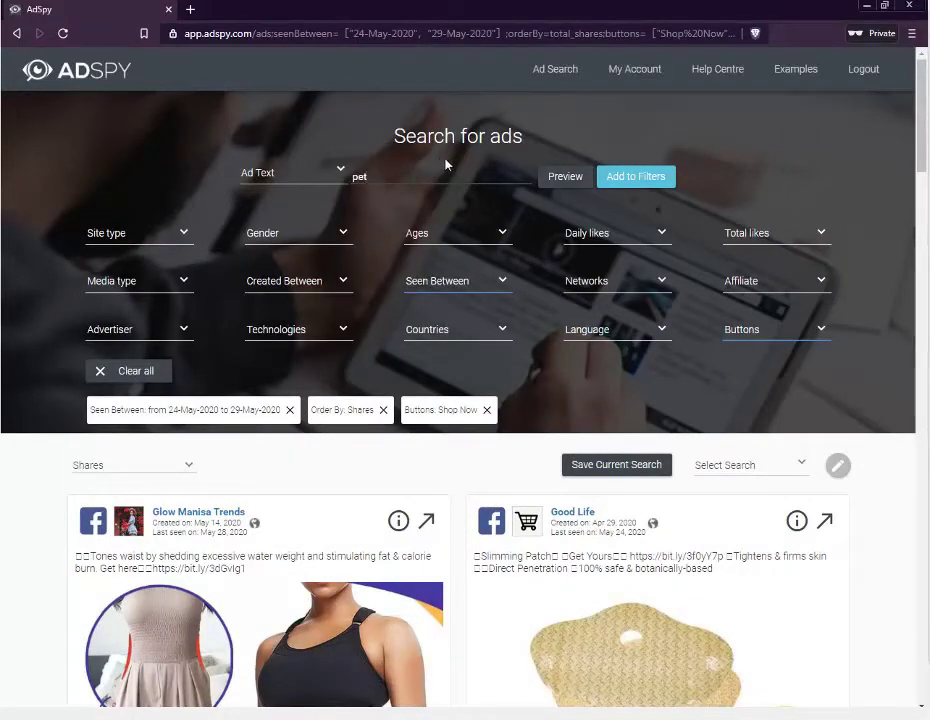
left_click(562, 176)
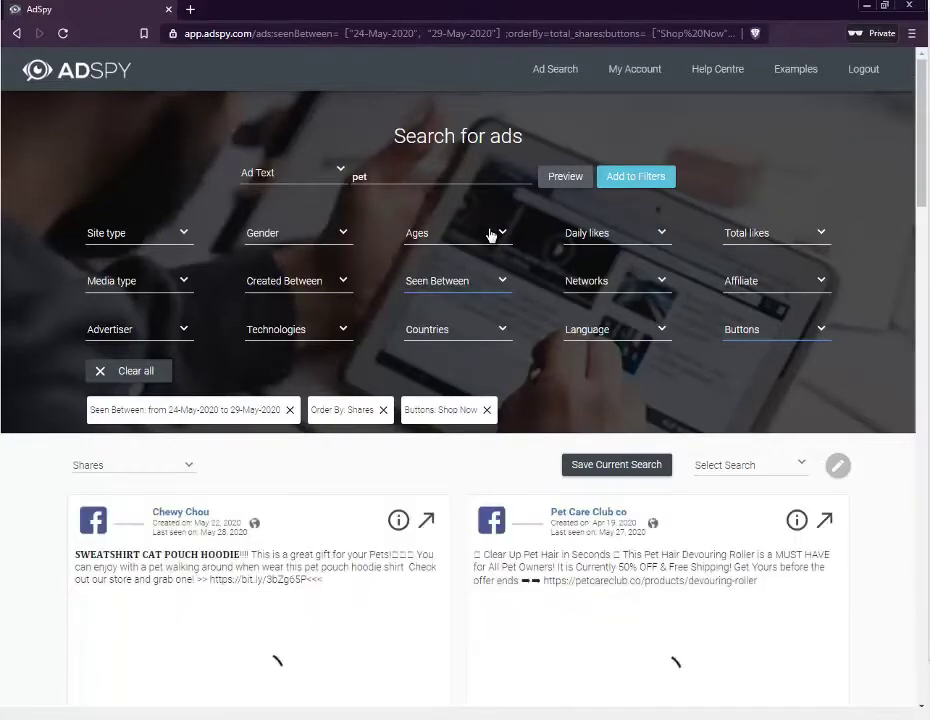
scroll(490, 235, "down", 3)
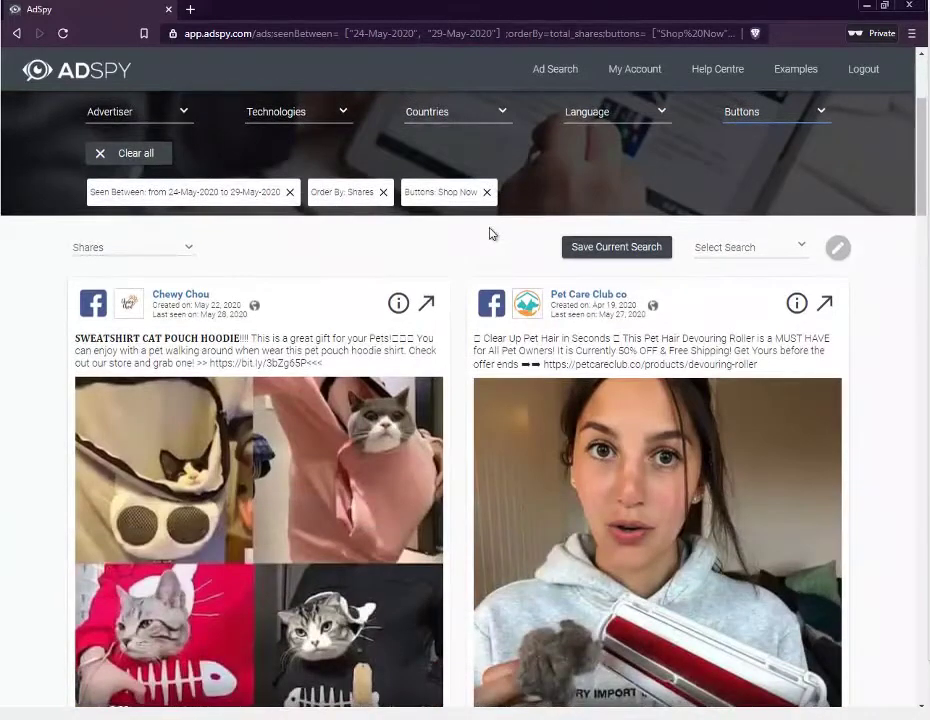
scroll(490, 234, "down", 2)
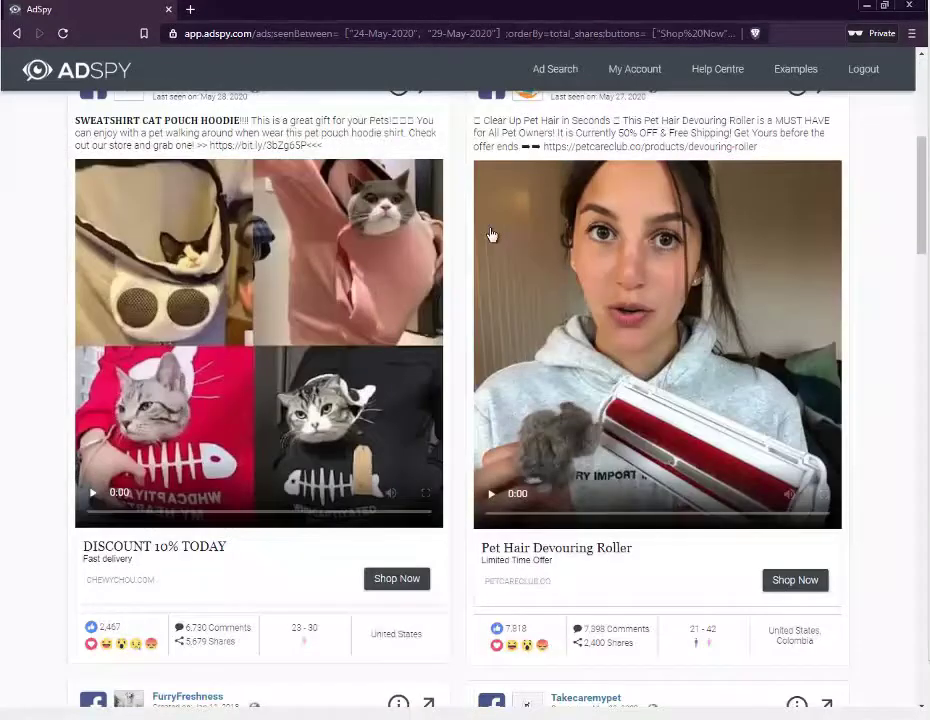
scroll(490, 235, "down", 10)
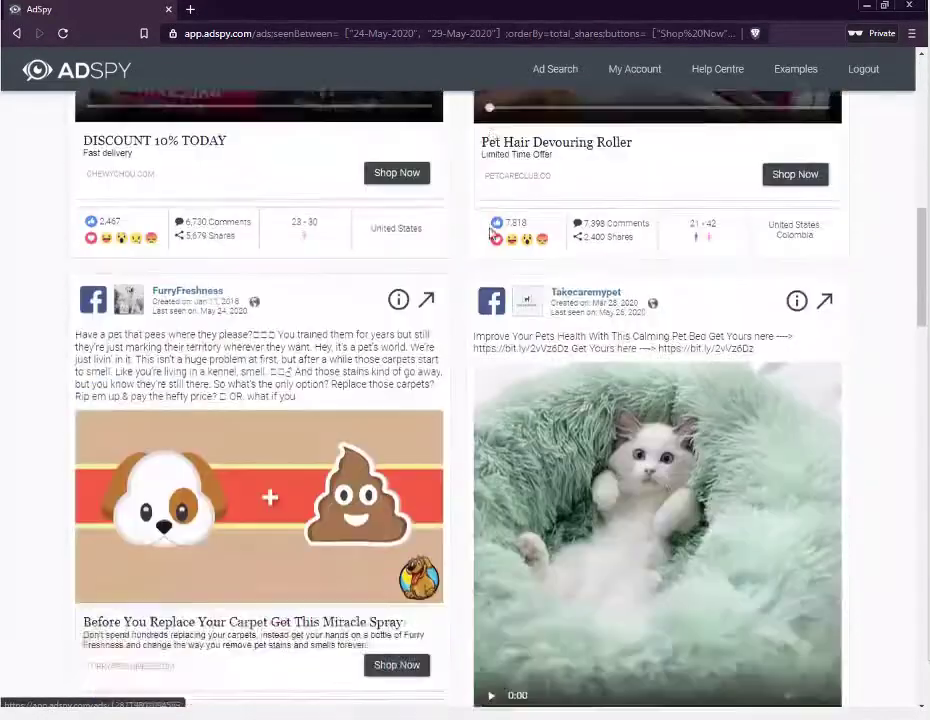
- Replace the ad text keyword with "workout" and preview the matching ads
scroll(490, 235, "up", 15)
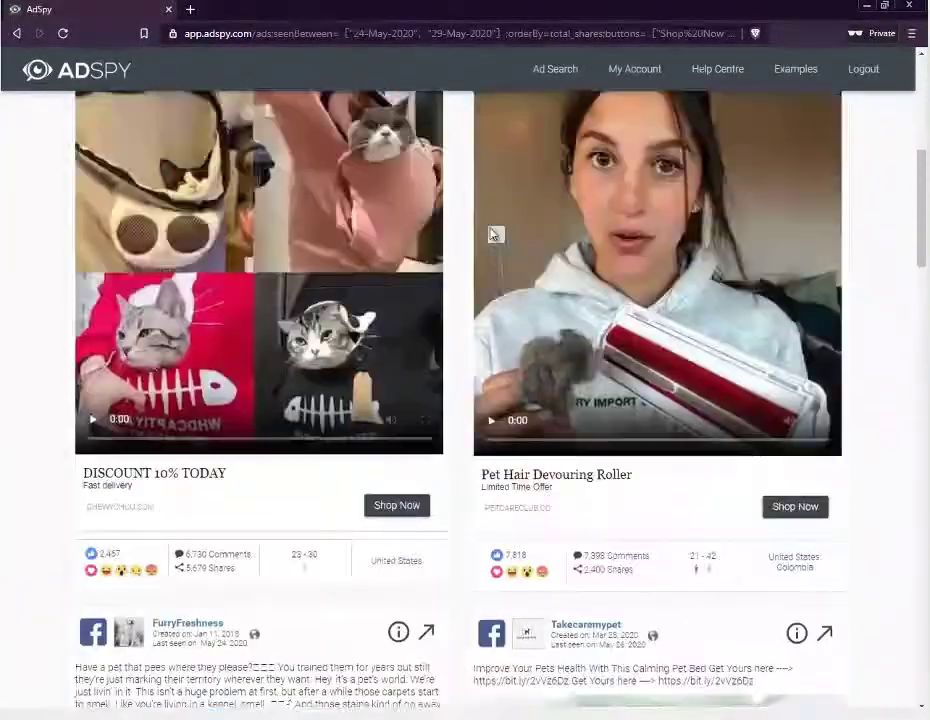
double_click(463, 175)
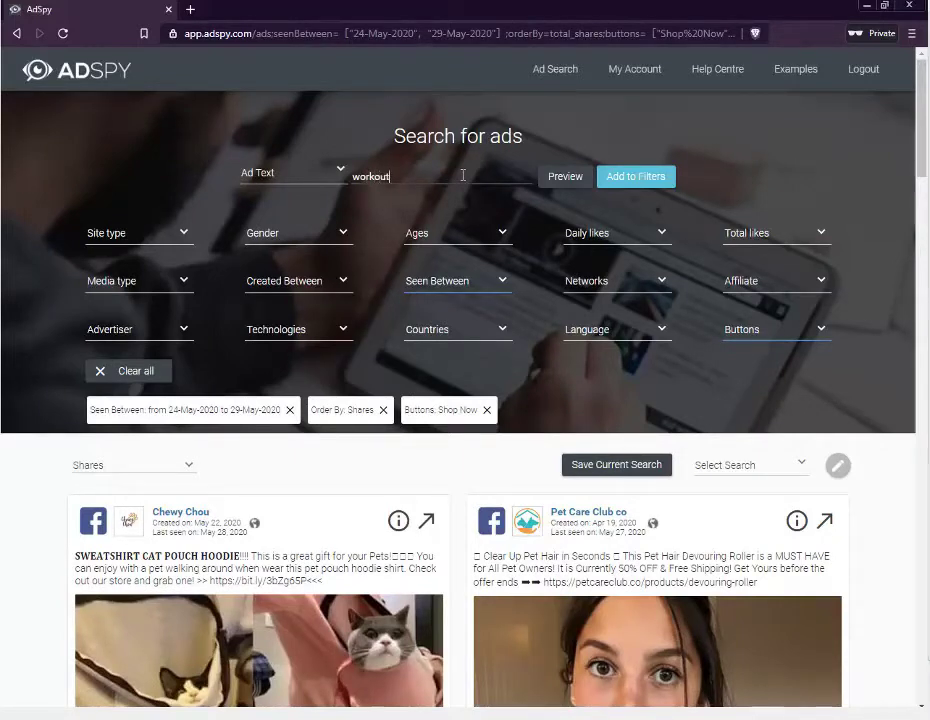
left_click(550, 177)
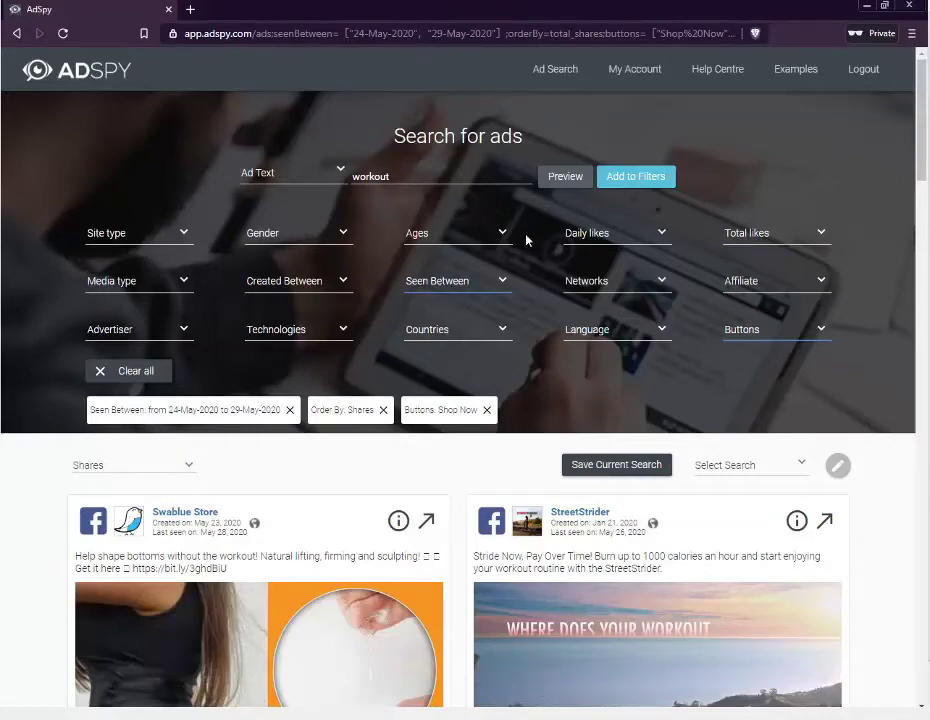
- Browse the workout ads, comparing their products, creation dates, engagement figures and target countries
scroll(526, 240, "down", 3)
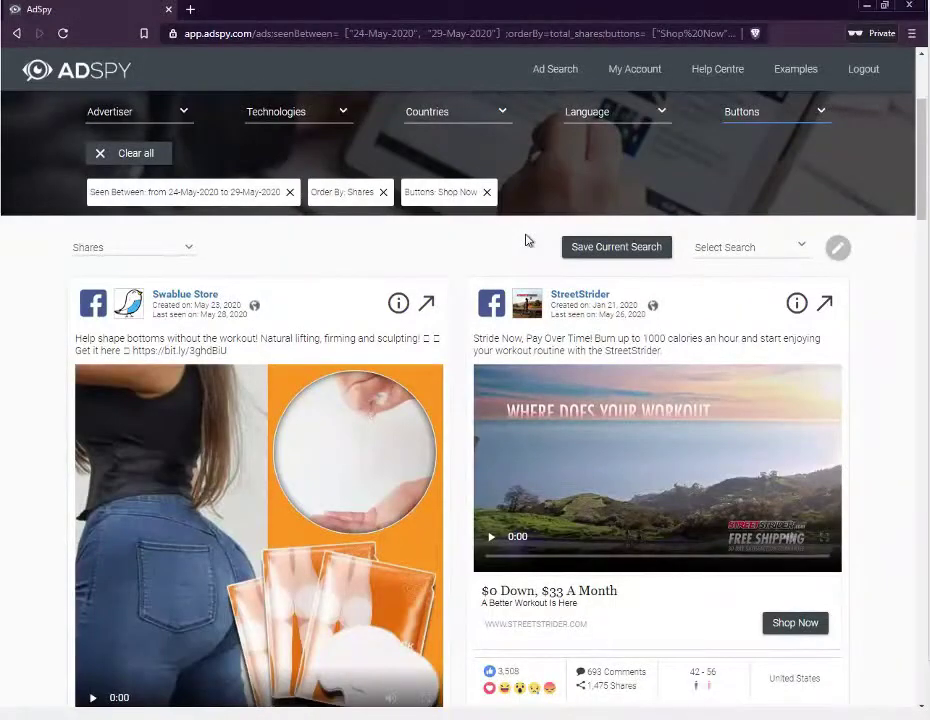
scroll(526, 240, "down", 8)
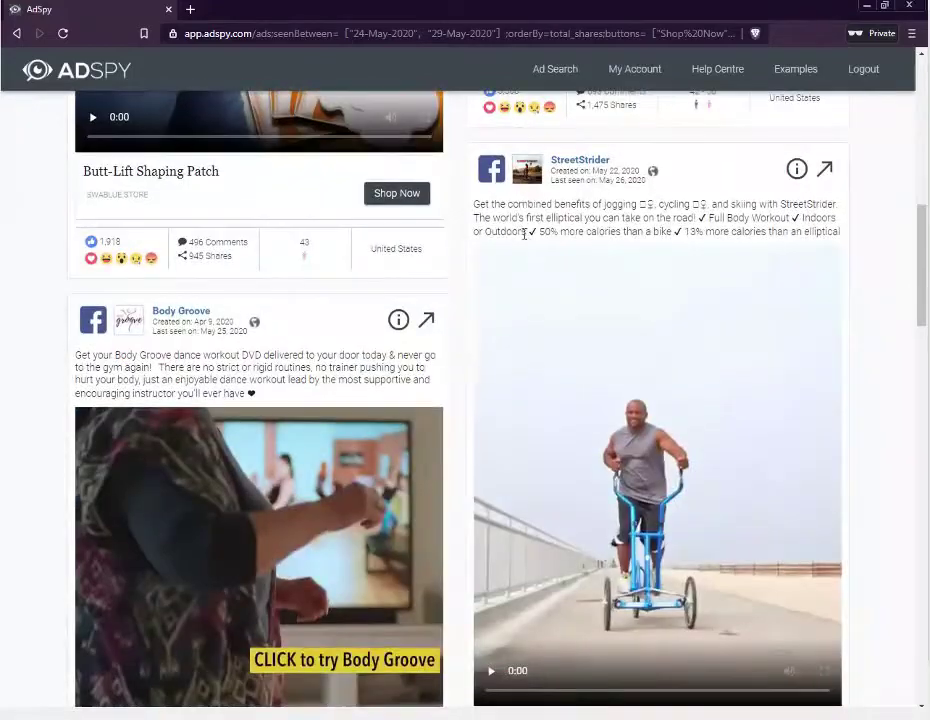
scroll(524, 235, "down", 8)
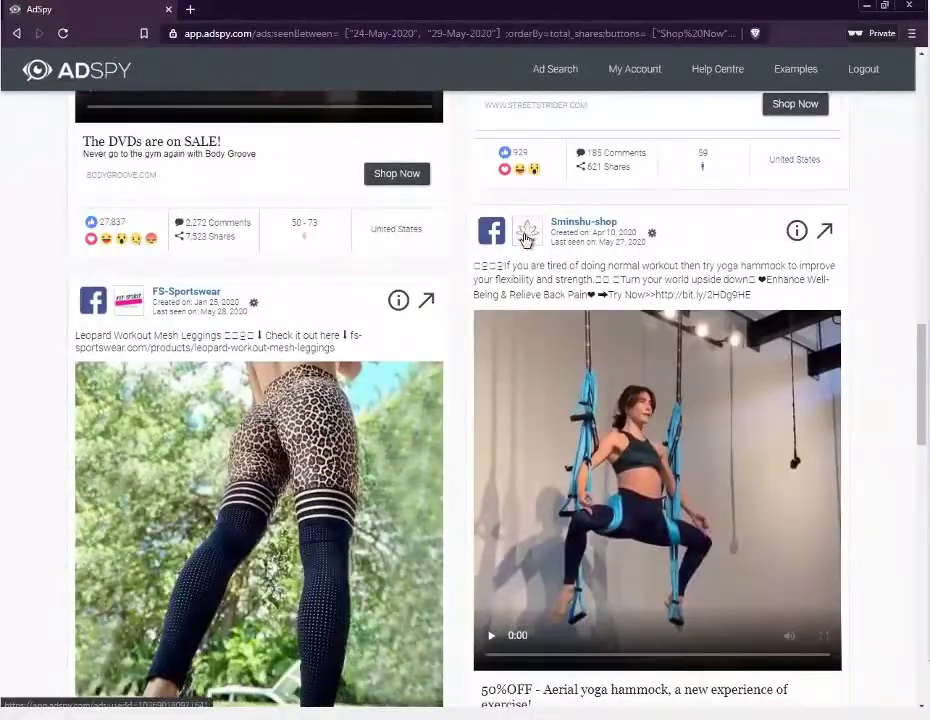
scroll(525, 240, "down", 5)
scroll(526, 240, "down", 5)
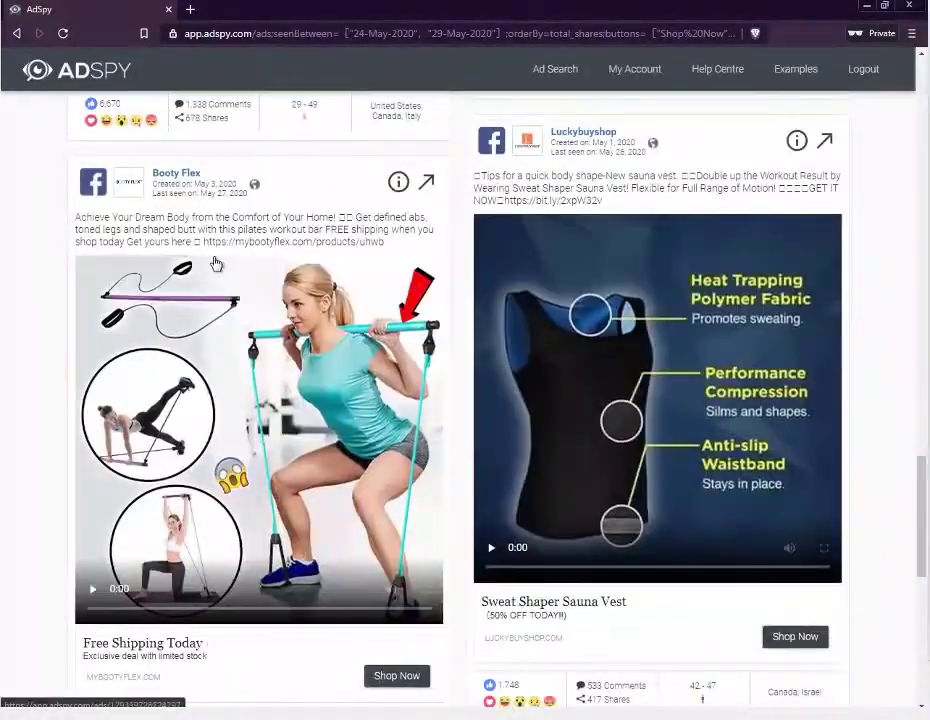
scroll(290, 243, "down", 10)
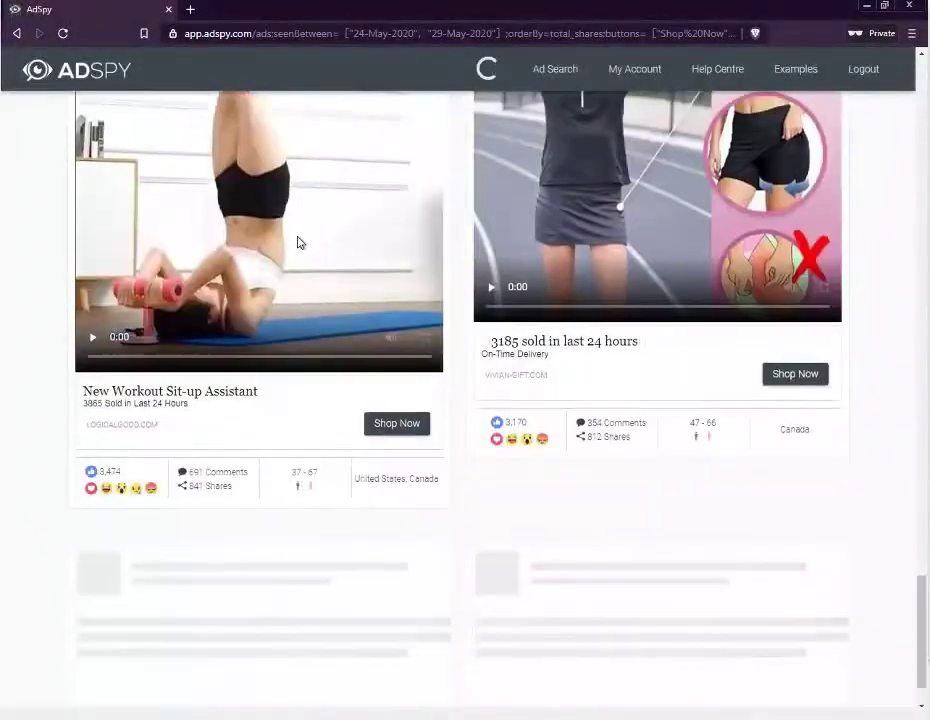
scroll(300, 243, "down", 5)
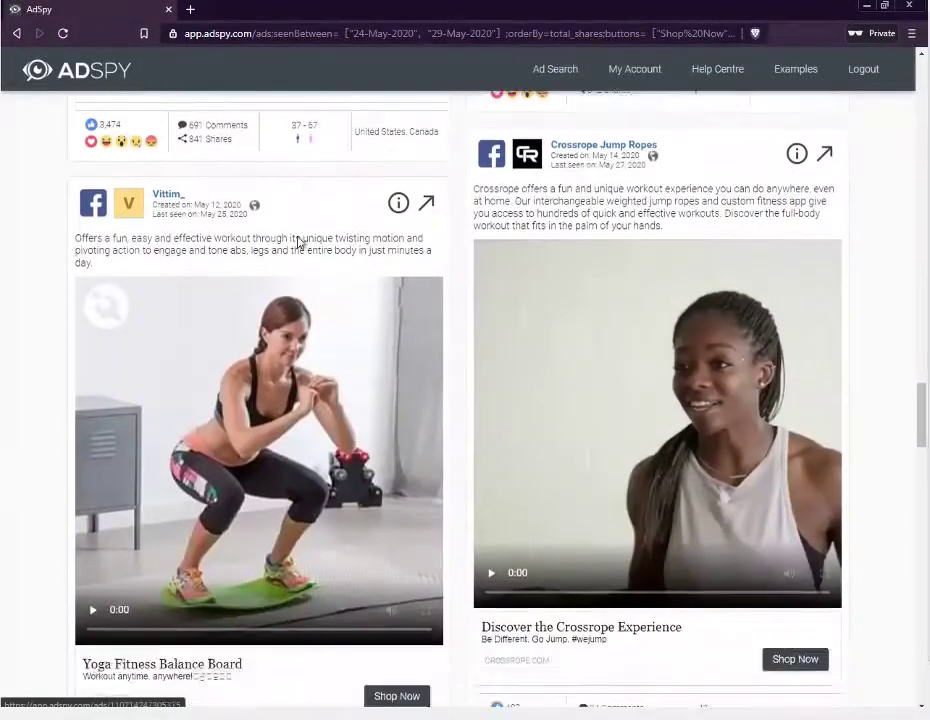
scroll(282, 242, "down", 6)
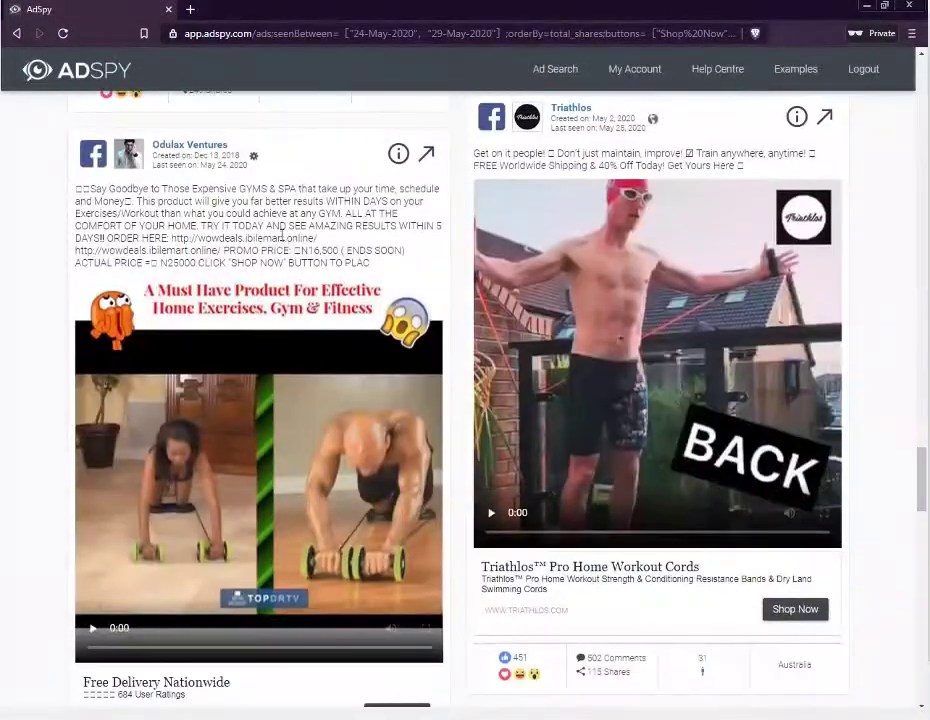
- Change the ad text keyword to "home workout", preview the matching ads and look over the first products and their engagement figures
scroll(283, 235, "up", 7)
scroll(283, 235, "up", 20)
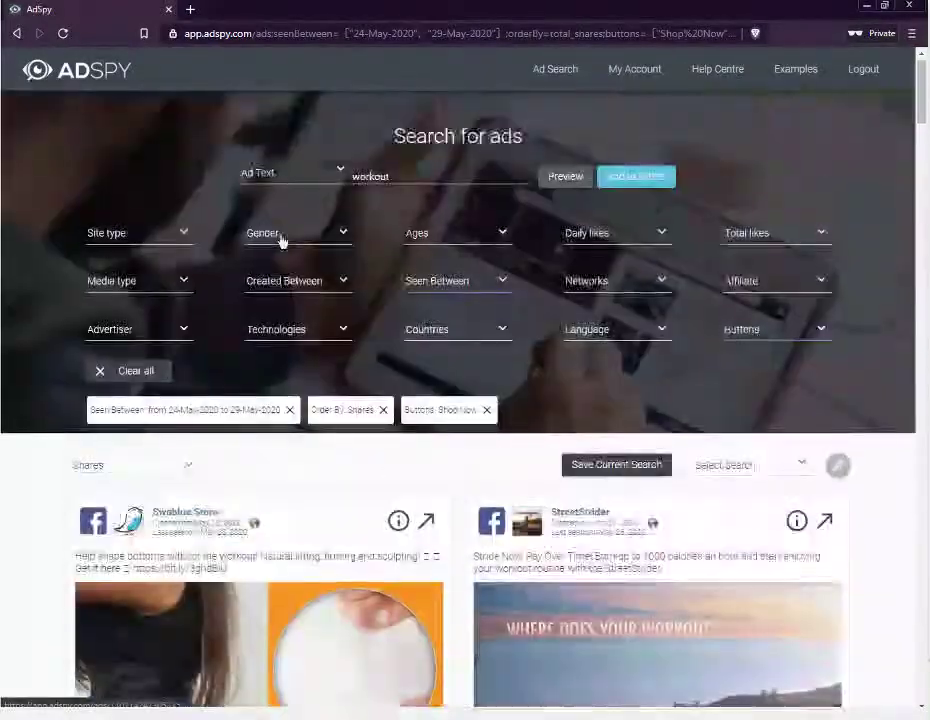
left_click(417, 176)
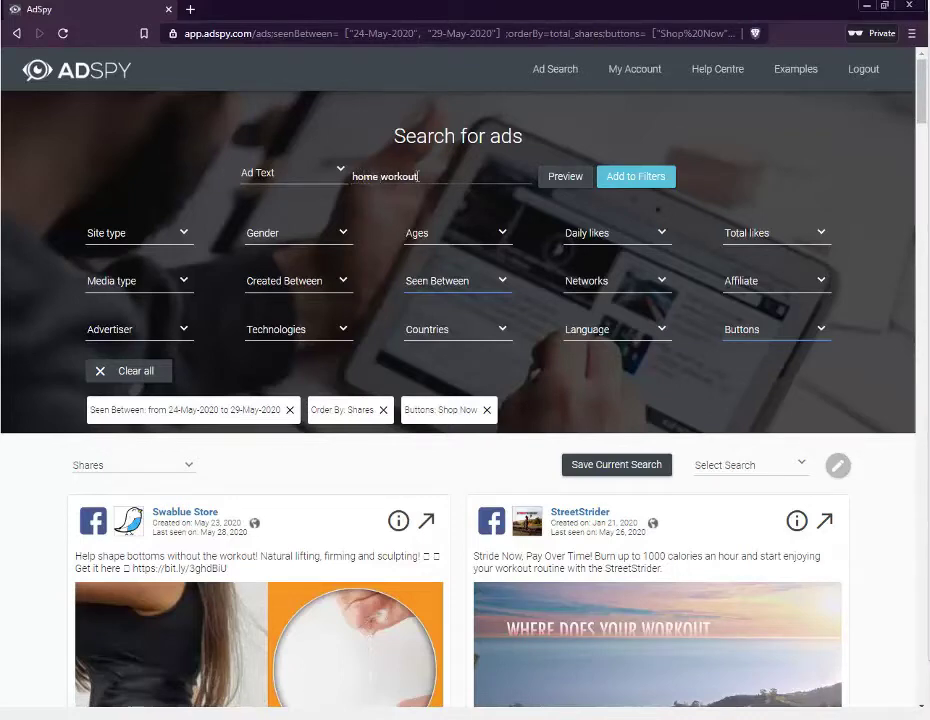
left_click(570, 184)
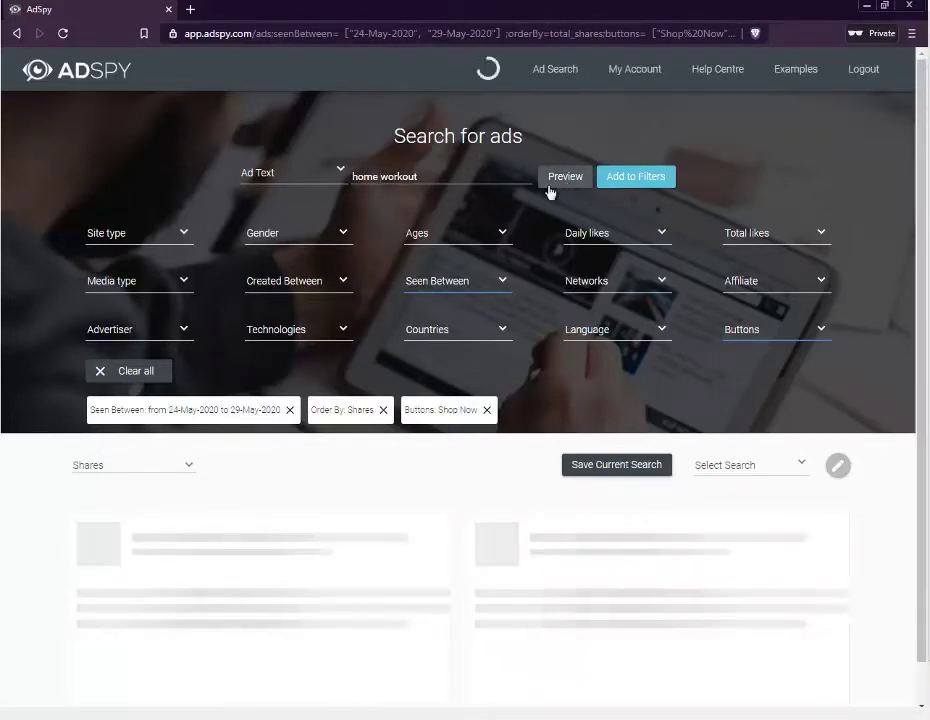
scroll(540, 185, "down", 3)
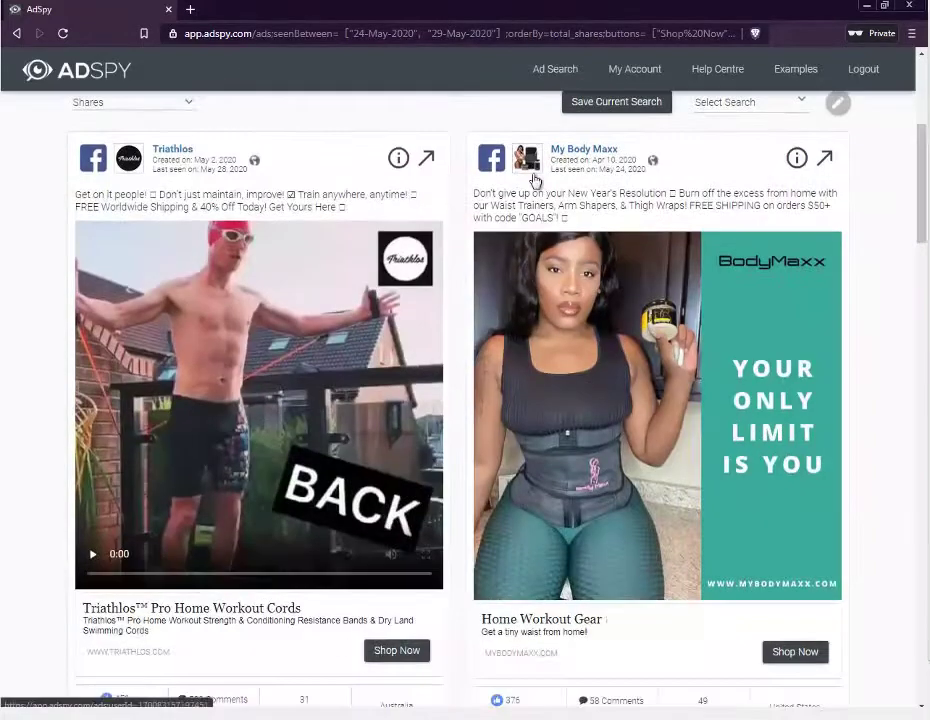
scroll(535, 180, "down", 9)
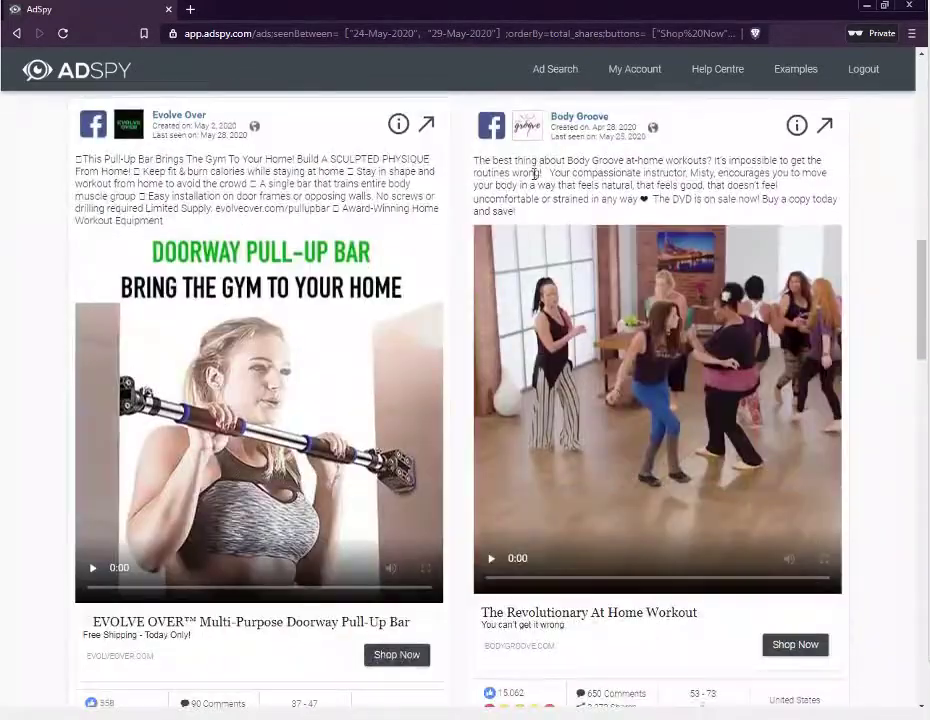
scroll(529, 183, "down", 5)
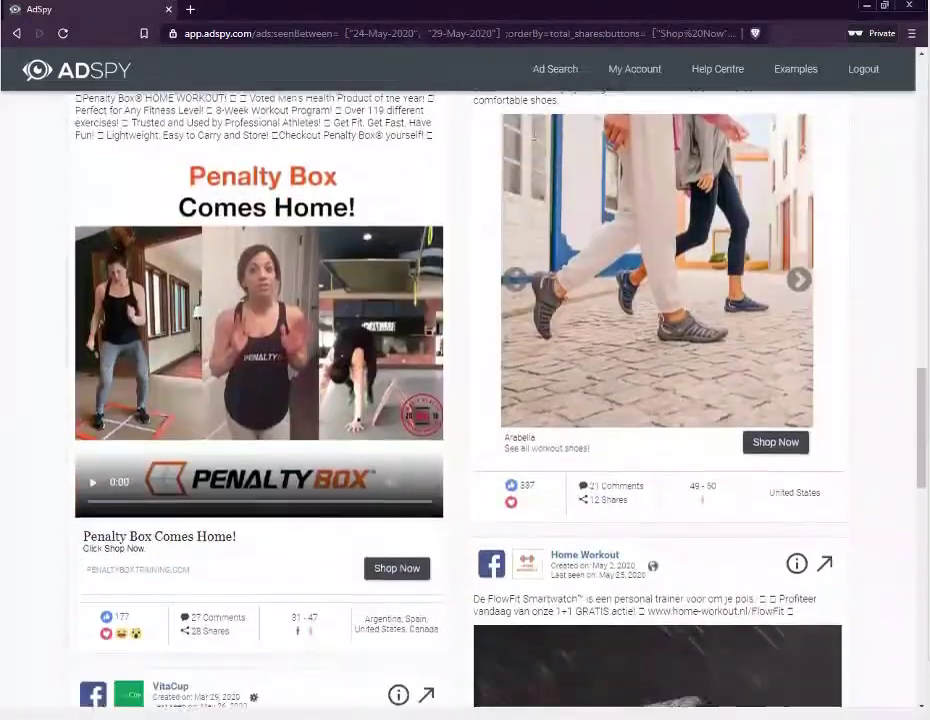
- Search the ad text for "pest" instead and check the matching products' creation dates, engagement figures and target countries
scroll(529, 183, "up", 15)
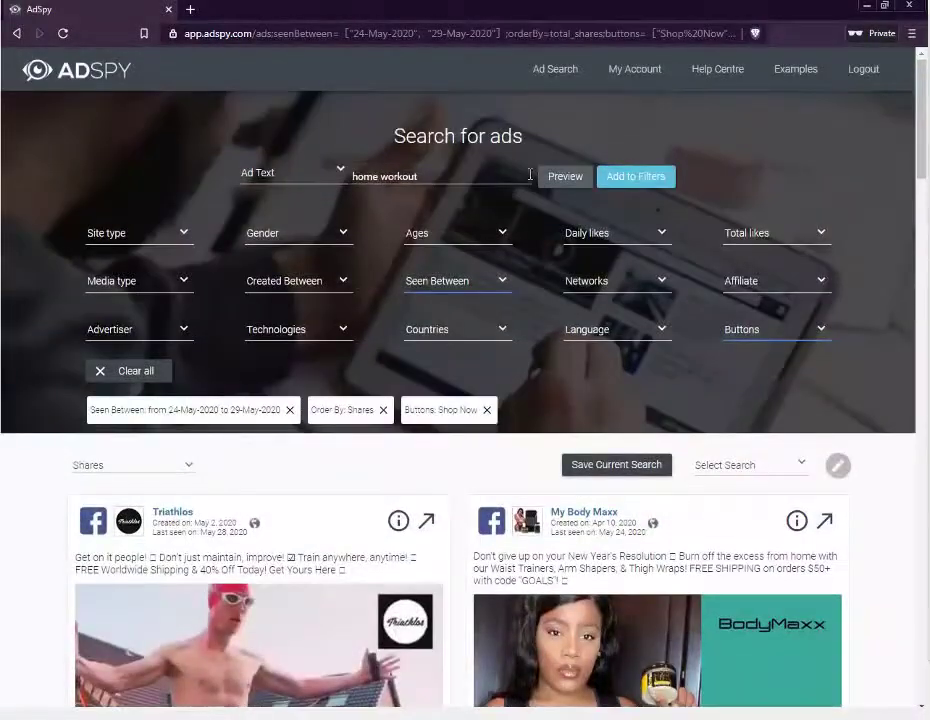
triple_click(493, 176)
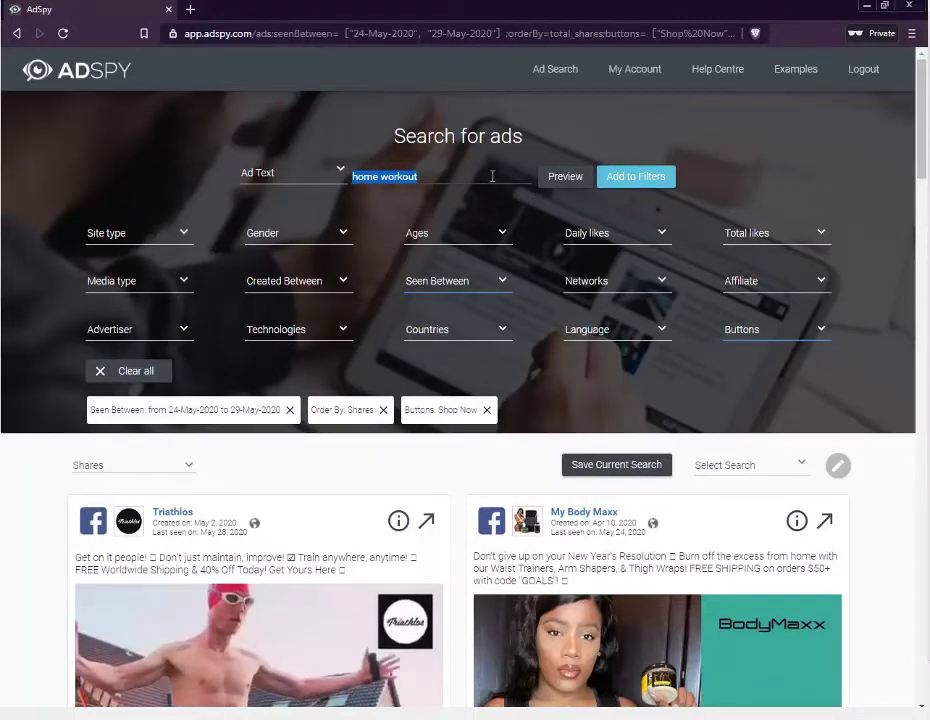
type("pest")
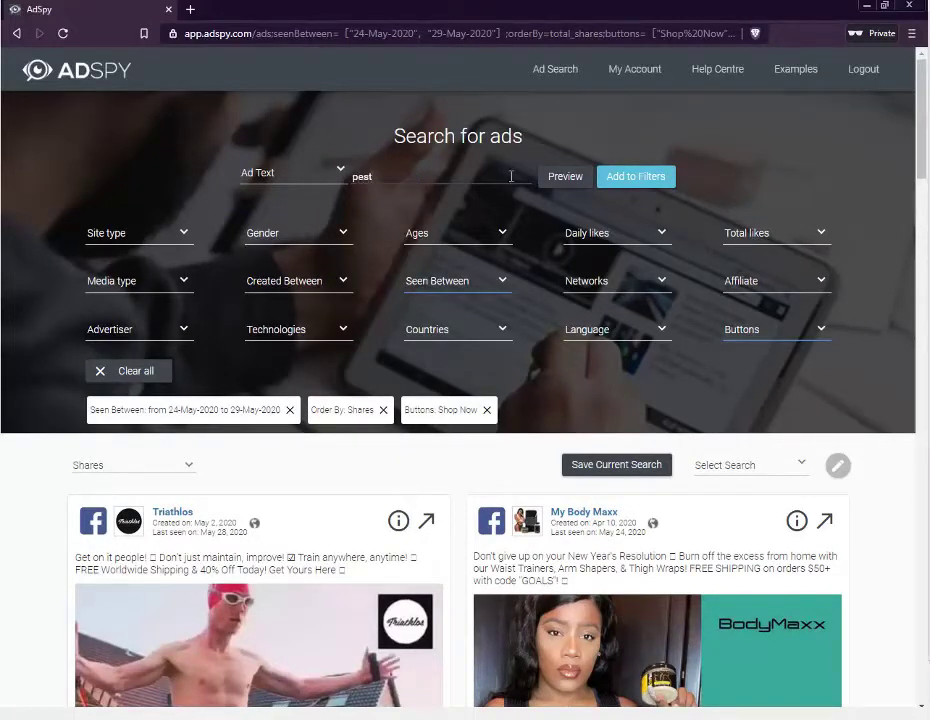
left_click(557, 180)
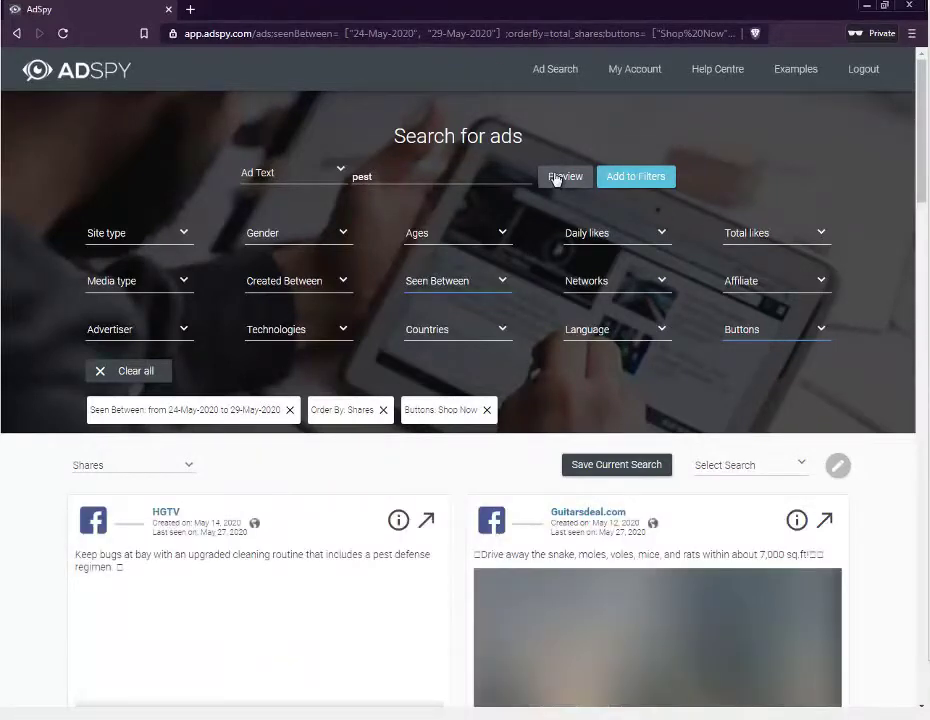
scroll(557, 180, "down", 3)
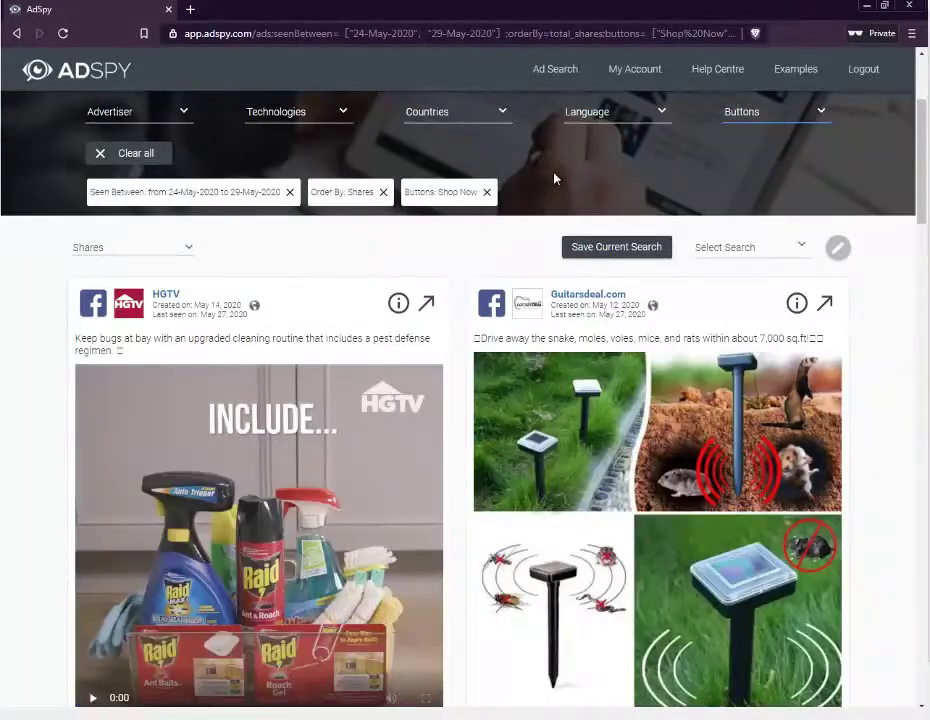
scroll(557, 178, "down", 2)
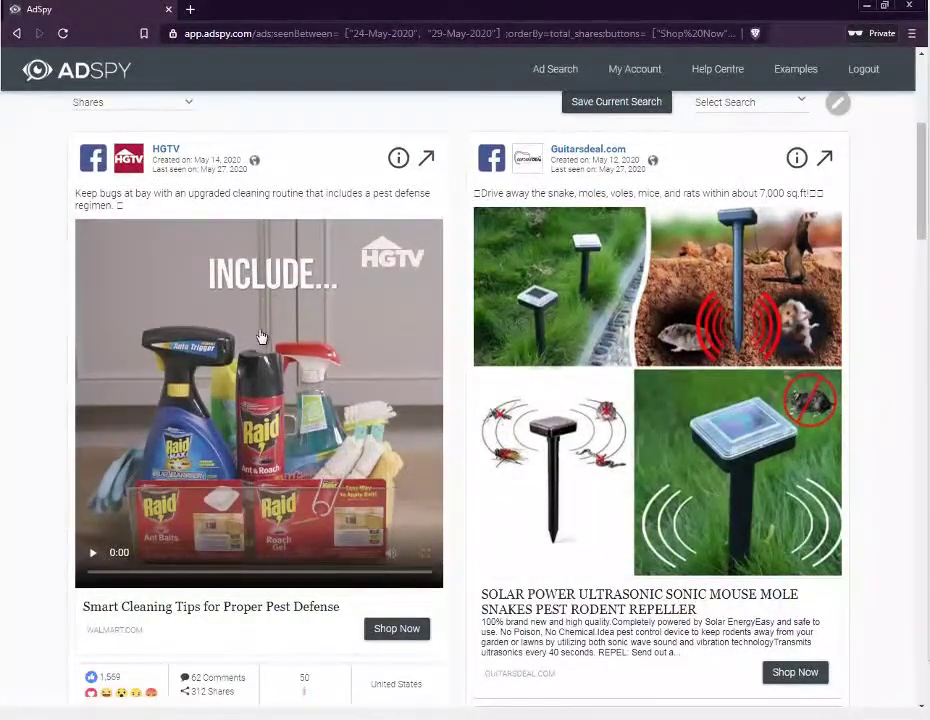
scroll(623, 251, "down", 5)
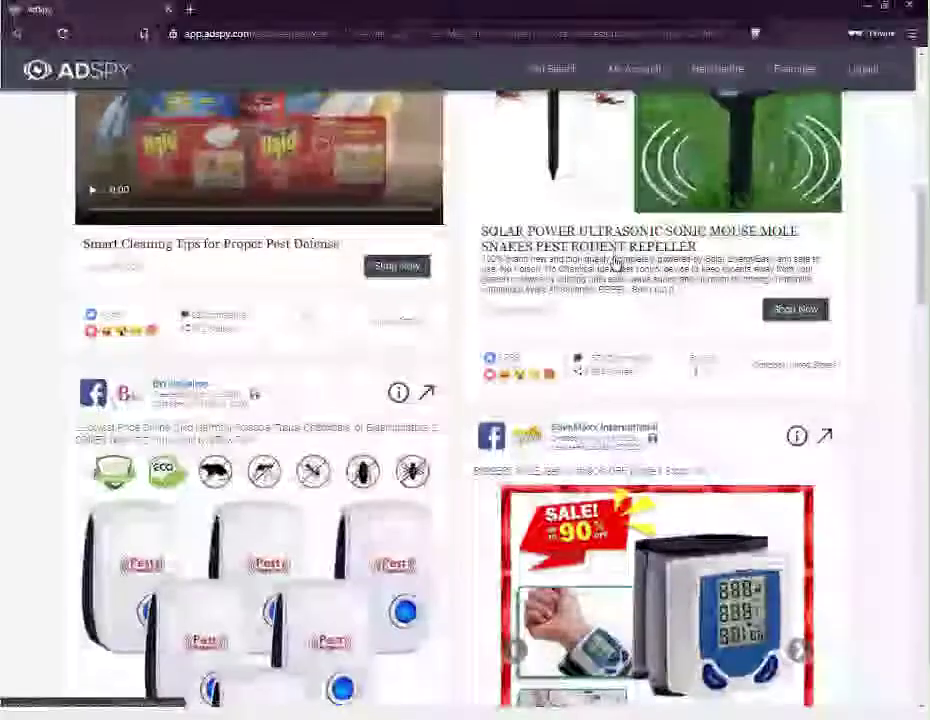
scroll(616, 264, "down", 3)
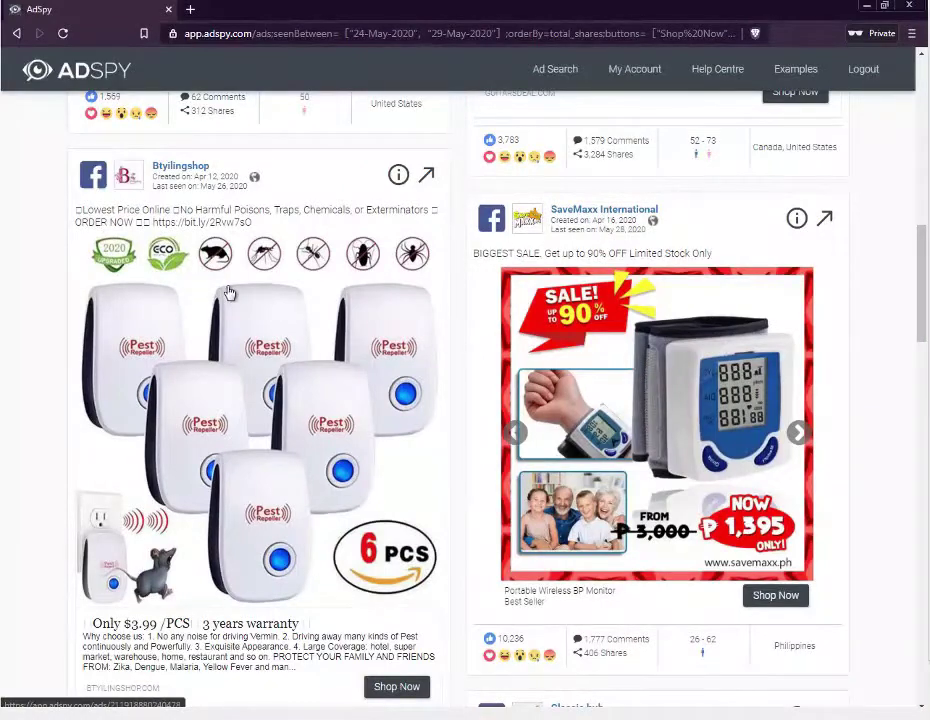
scroll(229, 292, "down", 2)
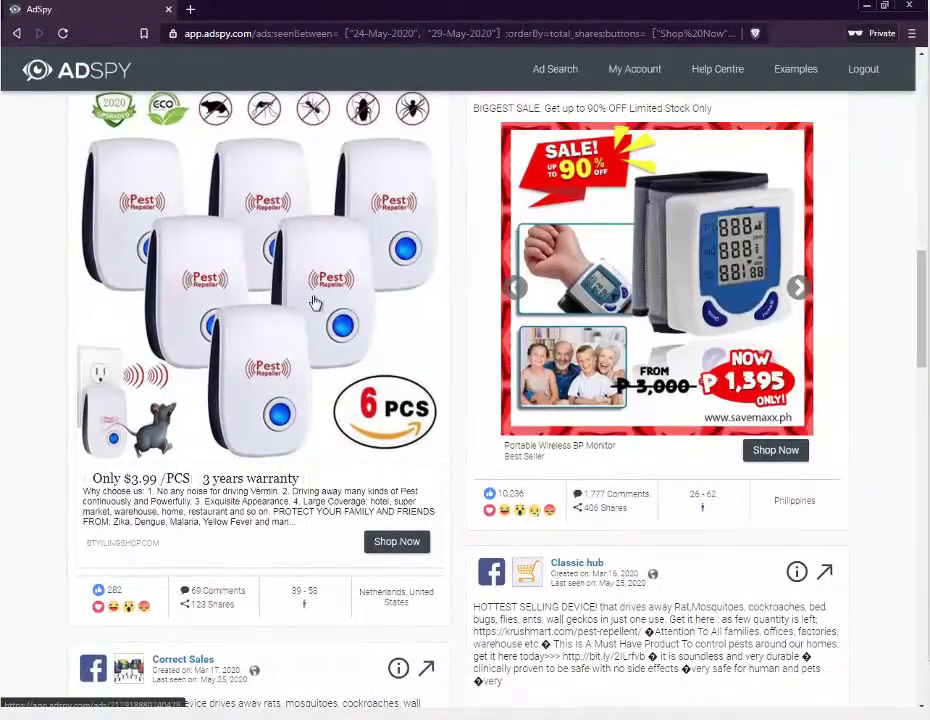
scroll(325, 255, "down", 8)
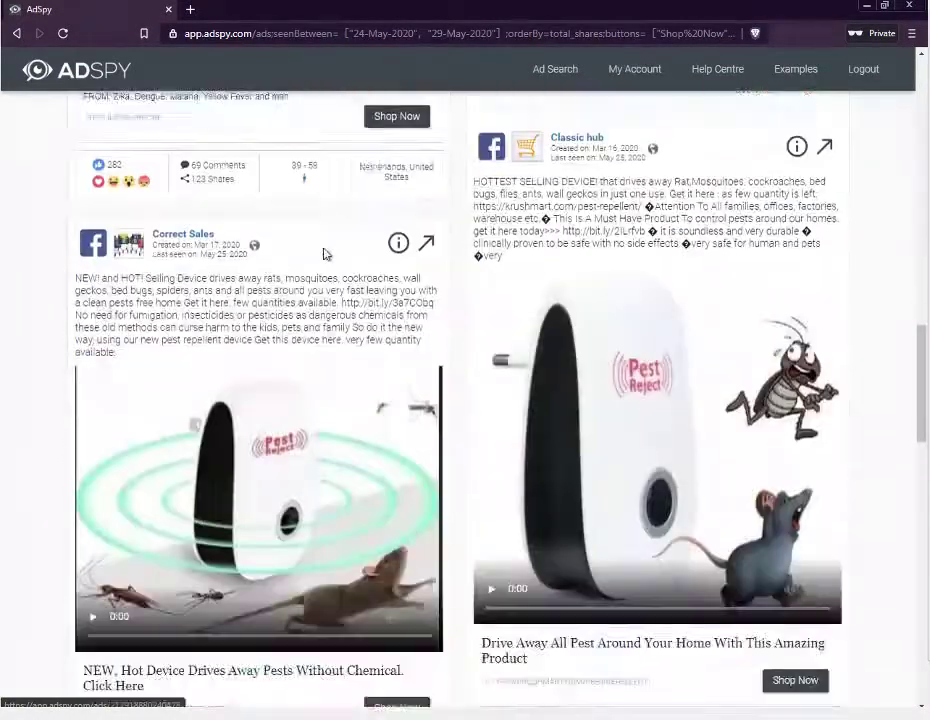
- Switch the ad text keyword to "hunting", preview the matching ads and look through the products and their share counts
scroll(676, 273, "up", 10)
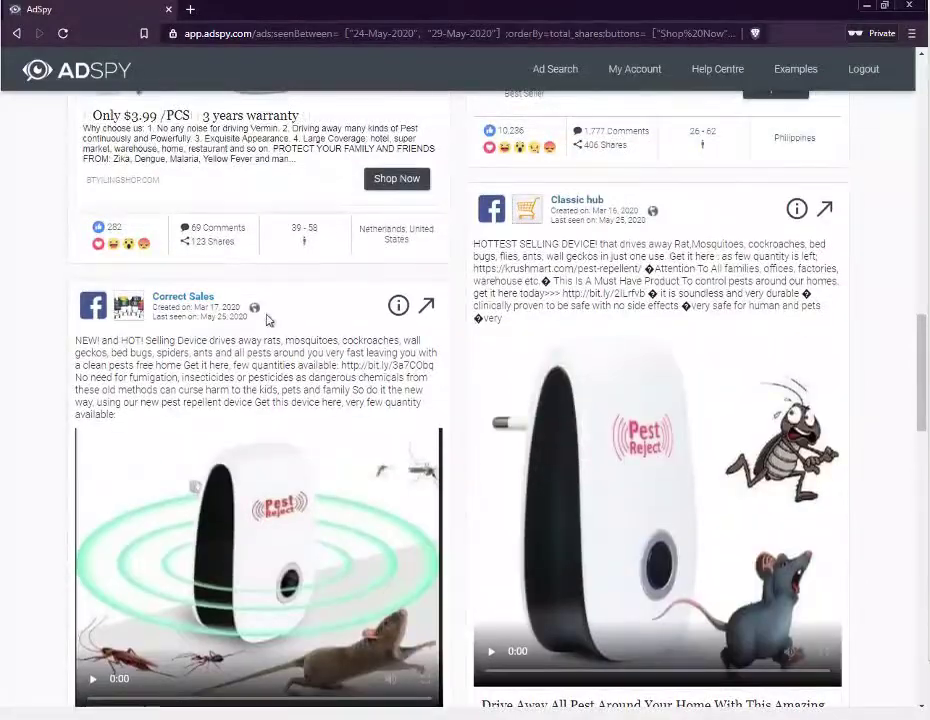
scroll(418, 316, "up", 10)
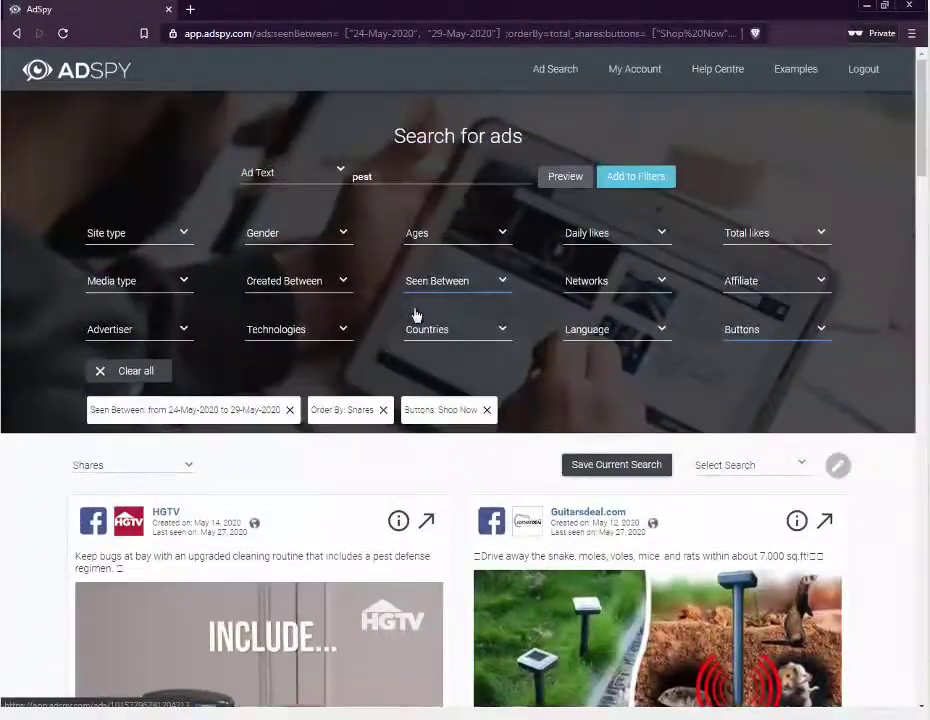
double_click(443, 181)
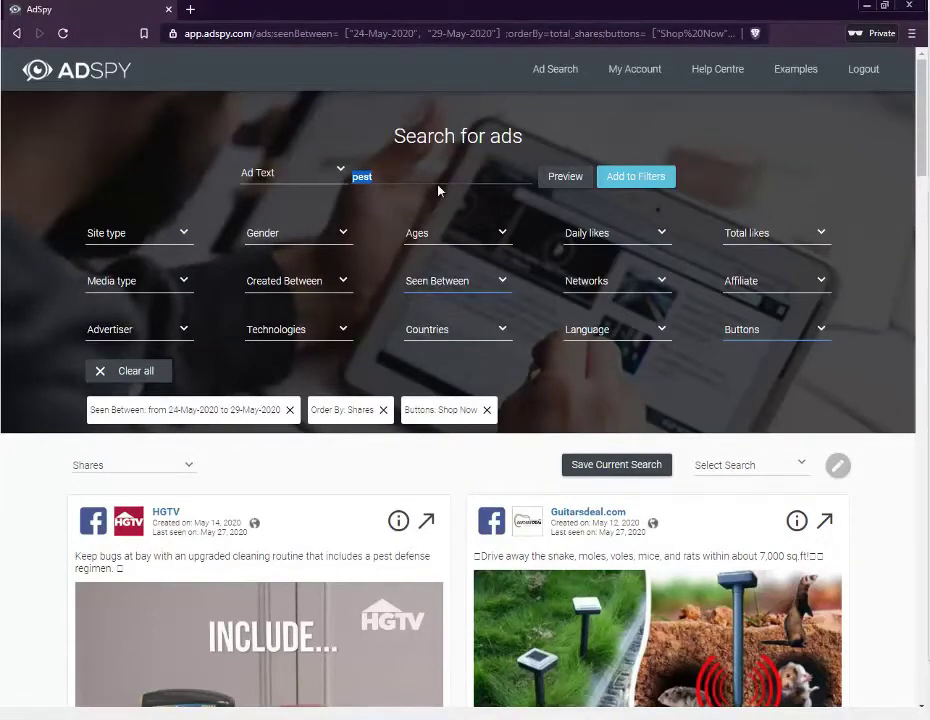
type("hunting")
left_click(555, 178)
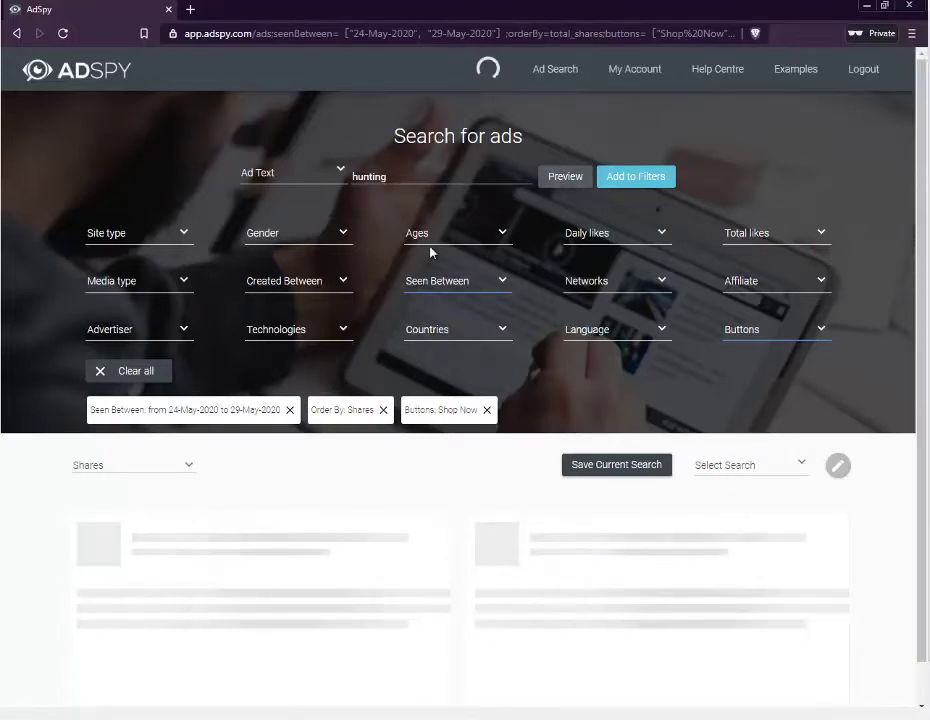
scroll(430, 250, "down", 3)
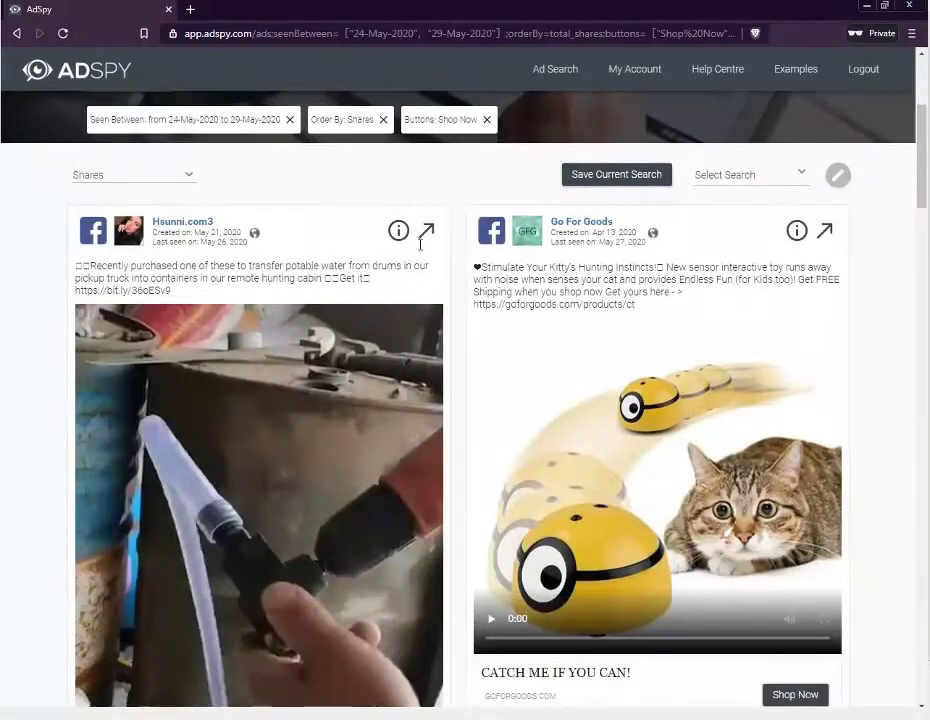
scroll(421, 250, "down", 6)
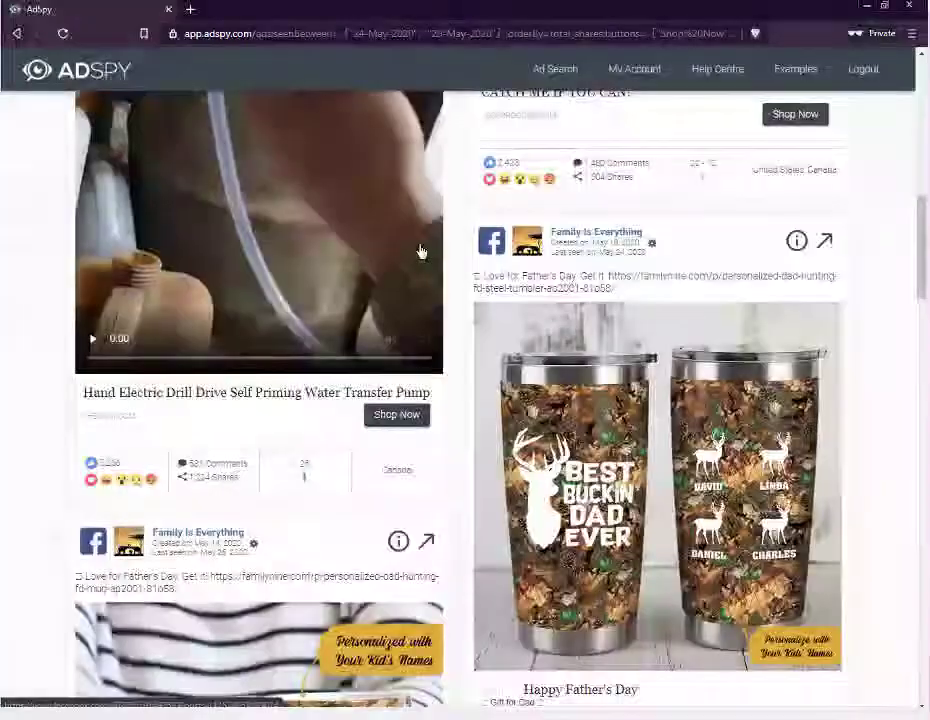
scroll(421, 251, "down", 3)
scroll(421, 251, "down", 3)
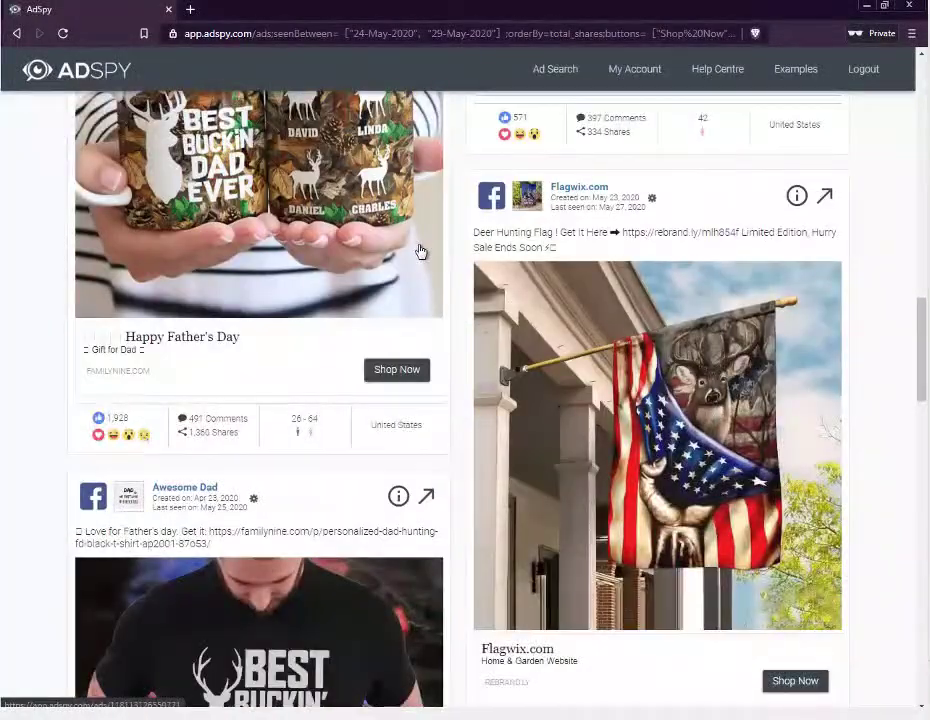
scroll(421, 251, "down", 3)
- Replace the ad text keyword with "garden" and preview the matching ads
scroll(421, 251, "up", 15)
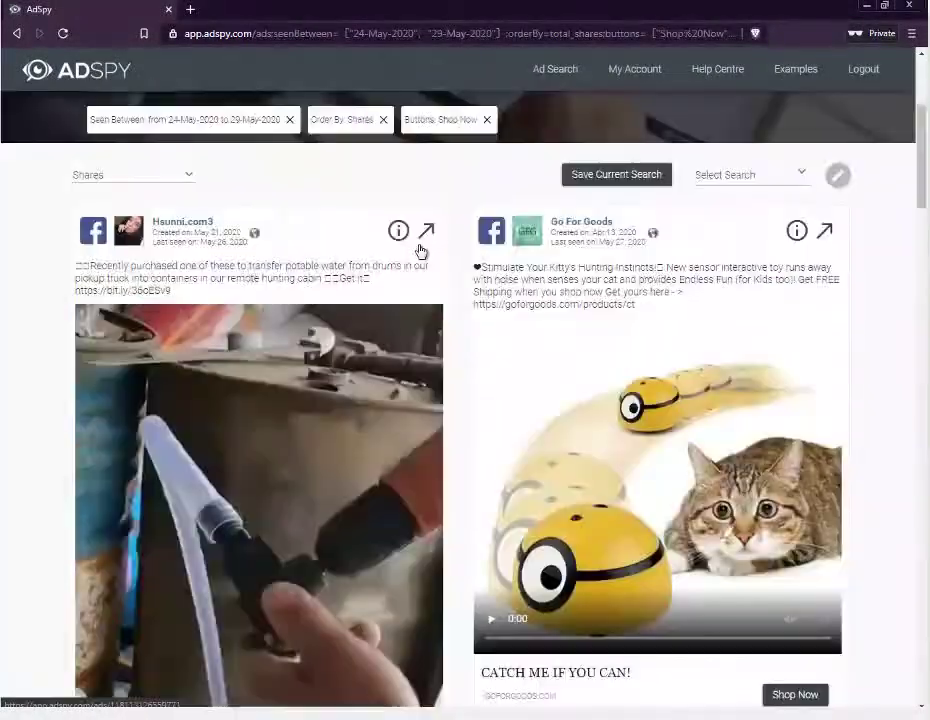
scroll(421, 250, "up", 3)
double_click(404, 179)
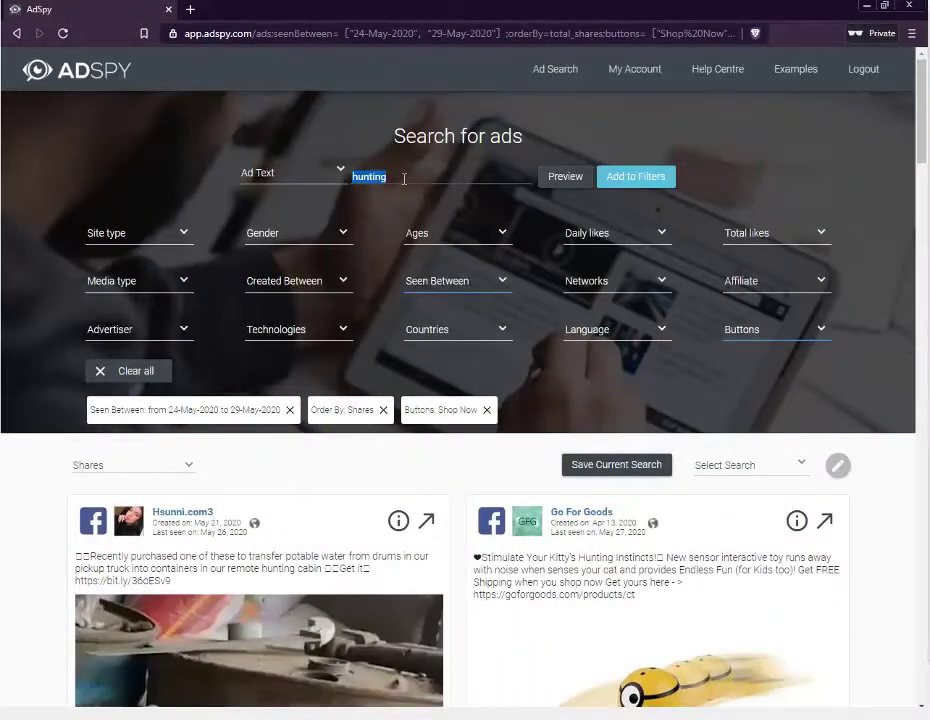
type("garden")
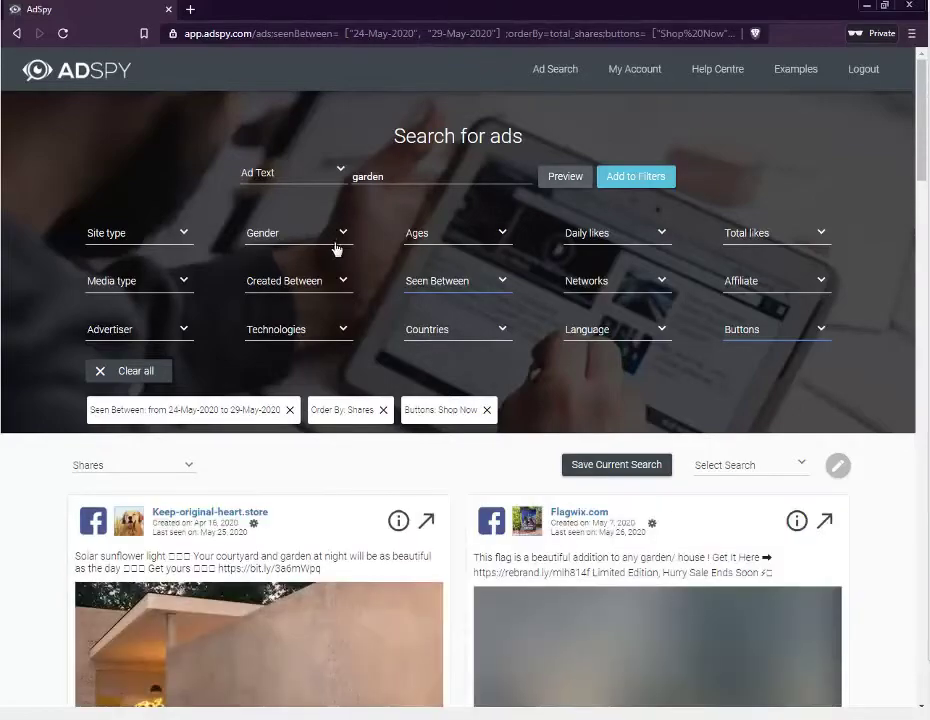
- Browse the garden ads, comparing their products, creation dates, engagement figures, audience ages and target countries
scroll(336, 247, "down", 5)
scroll(336, 247, "down", 8)
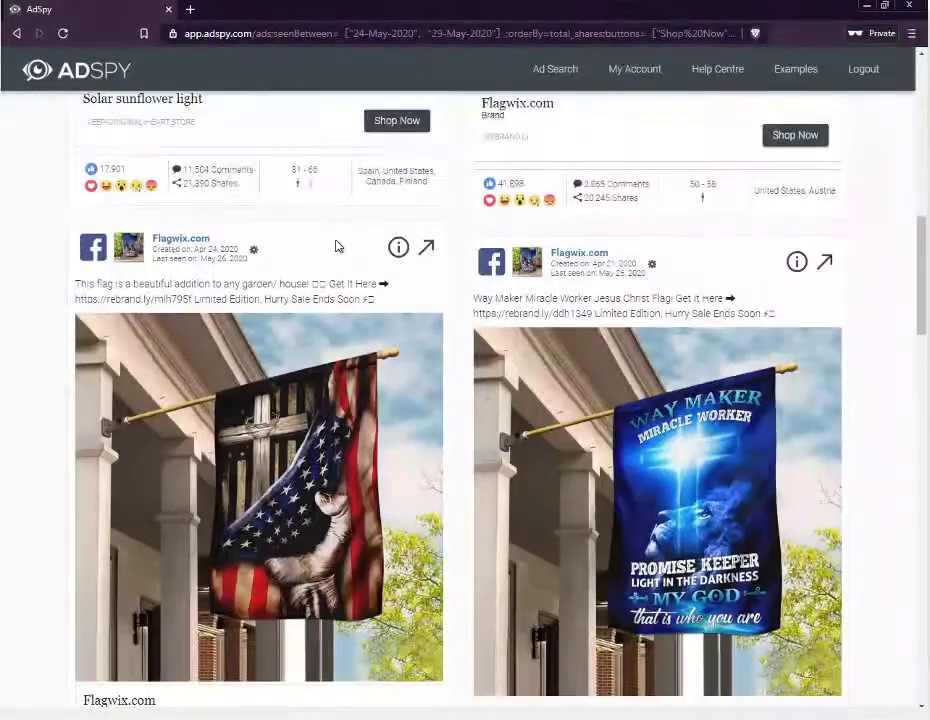
scroll(336, 247, "down", 6)
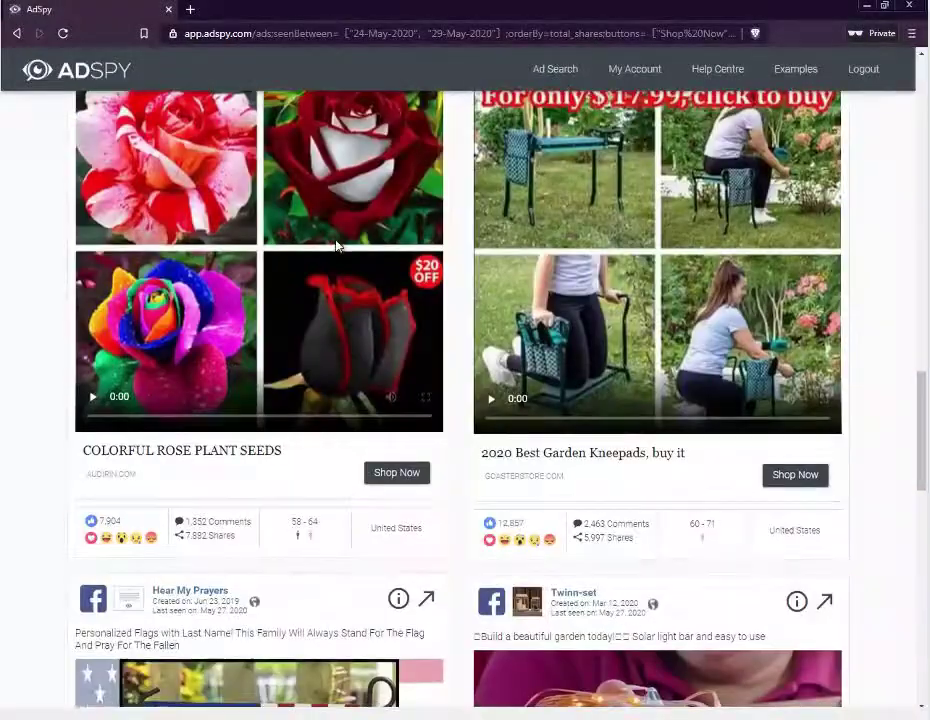
scroll(336, 247, "up", 2)
scroll(336, 247, "up", 3)
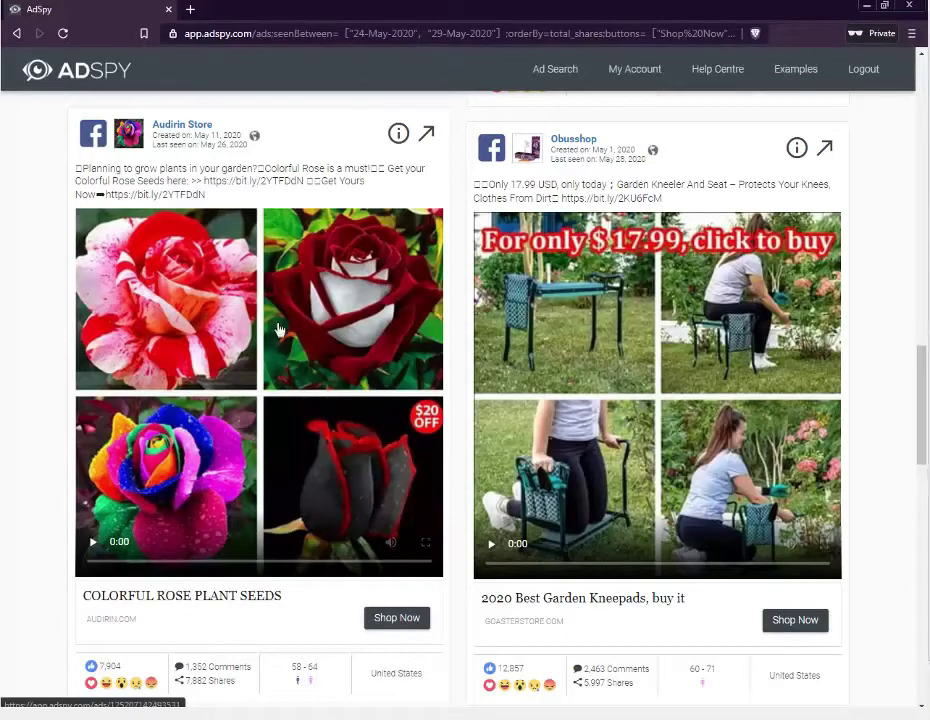
scroll(272, 400, "down", 5)
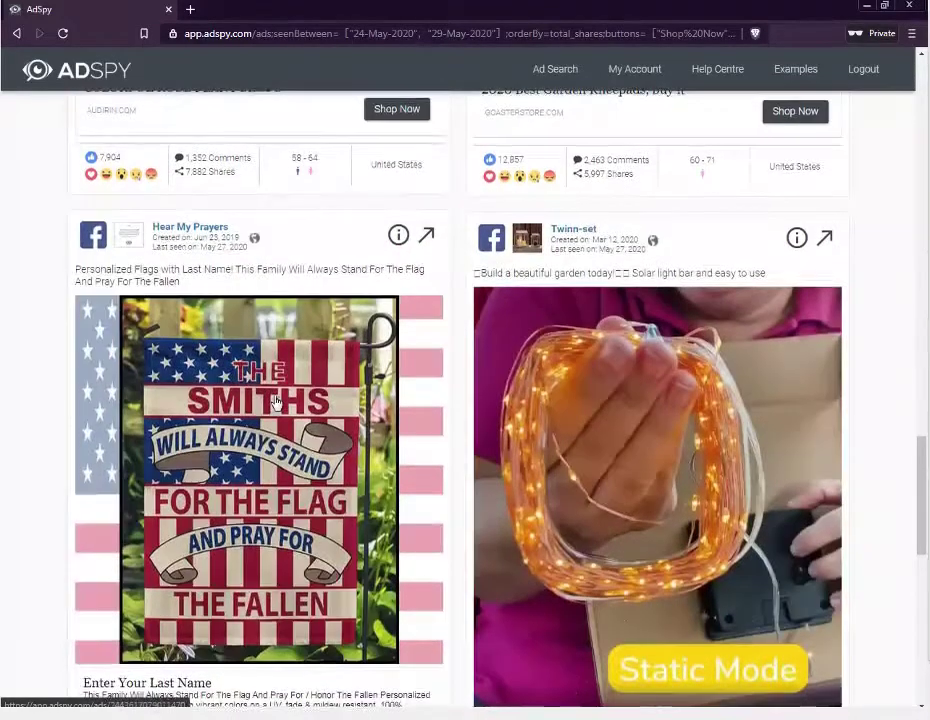
scroll(275, 402, "down", 10)
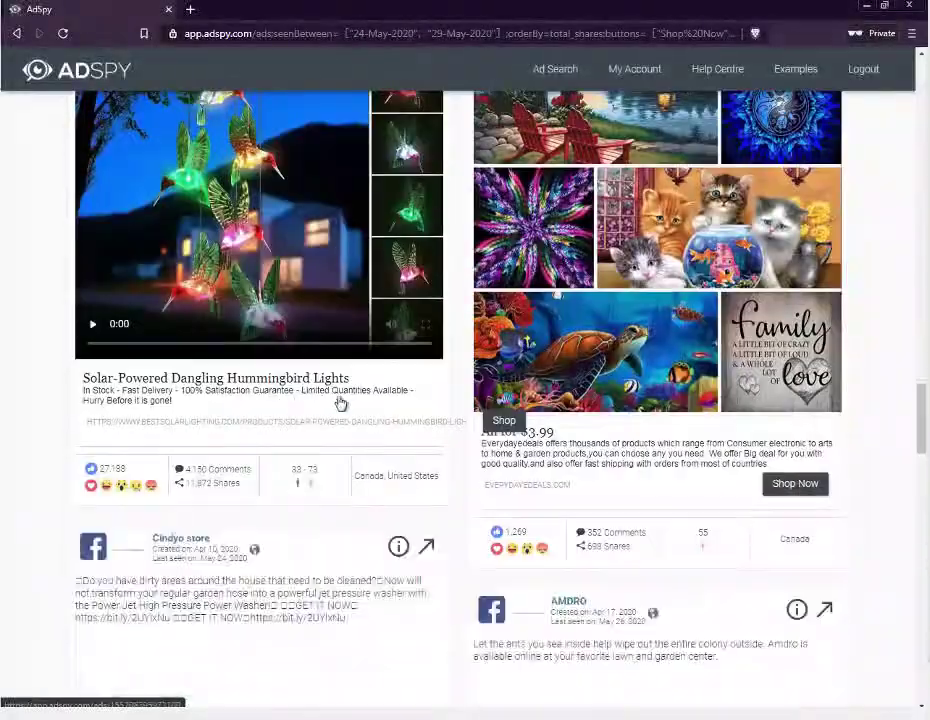
- Replace the ad text keyword with "skin" and preview the matching ads
scroll(340, 403, "up", 10)
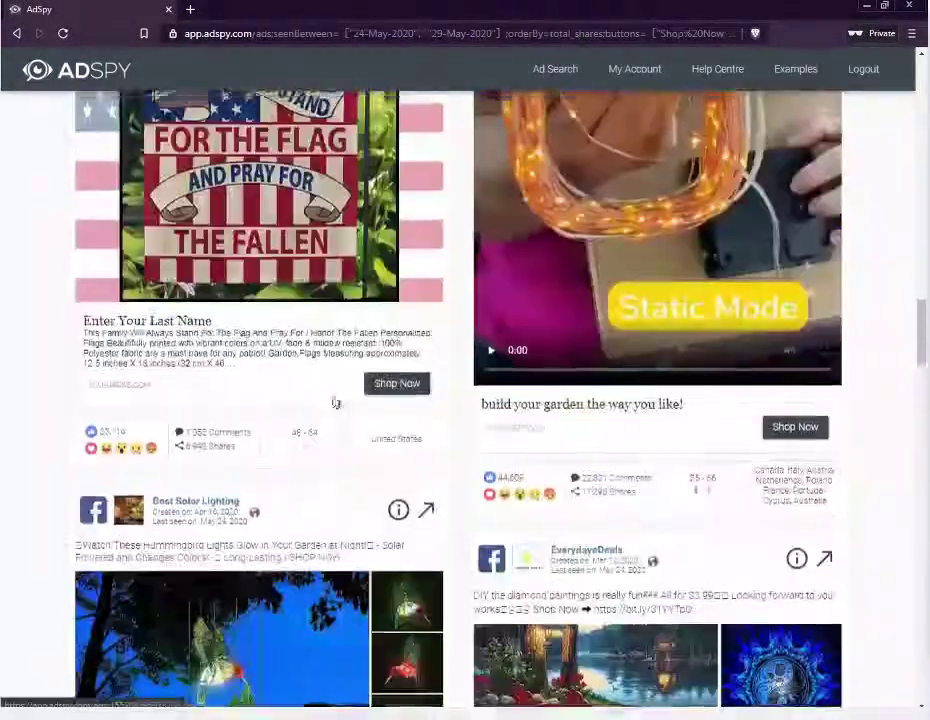
scroll(336, 403, "up", 15)
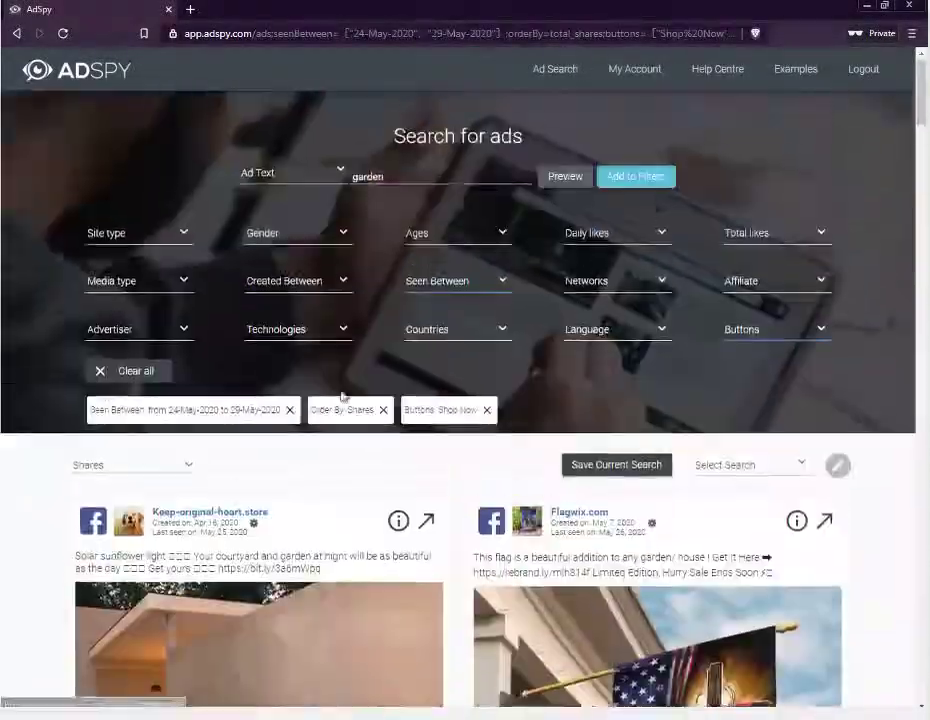
double_click(376, 177)
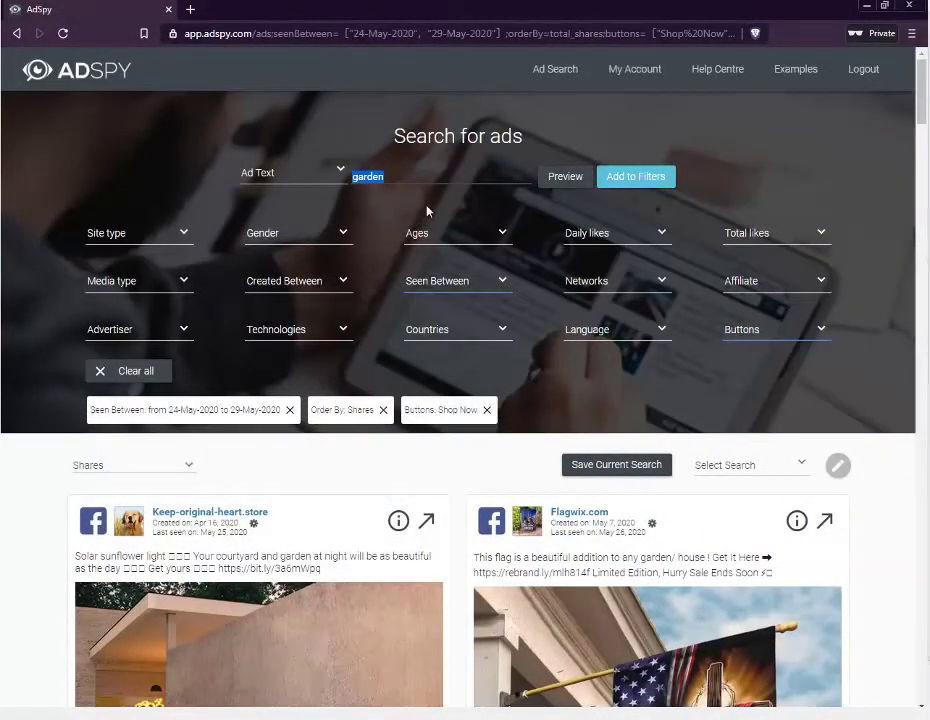
key("BackSpace")
type("skin")
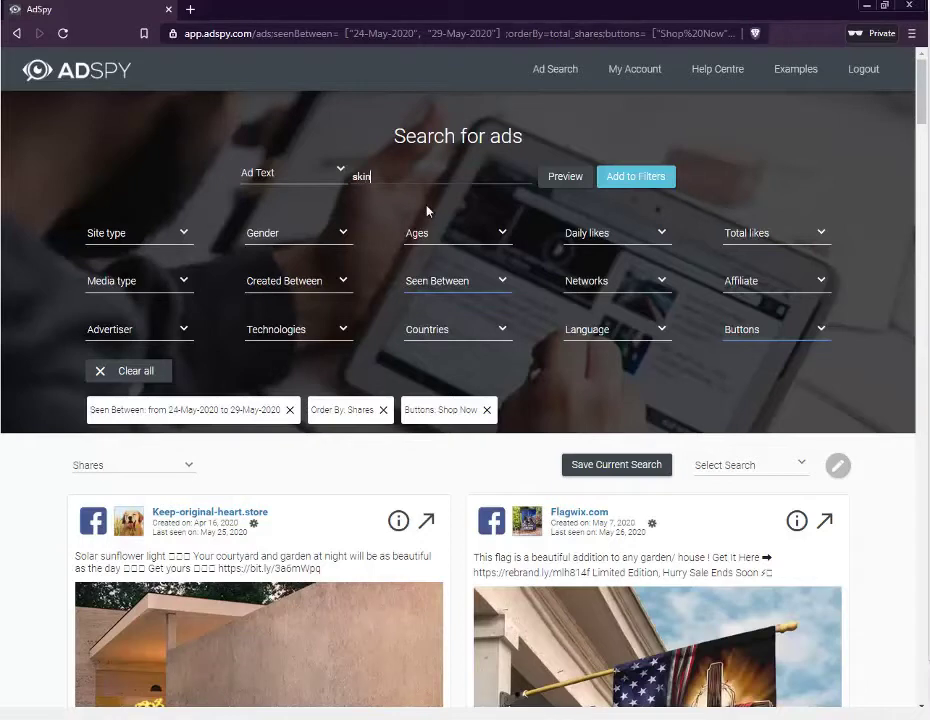
left_click(565, 177)
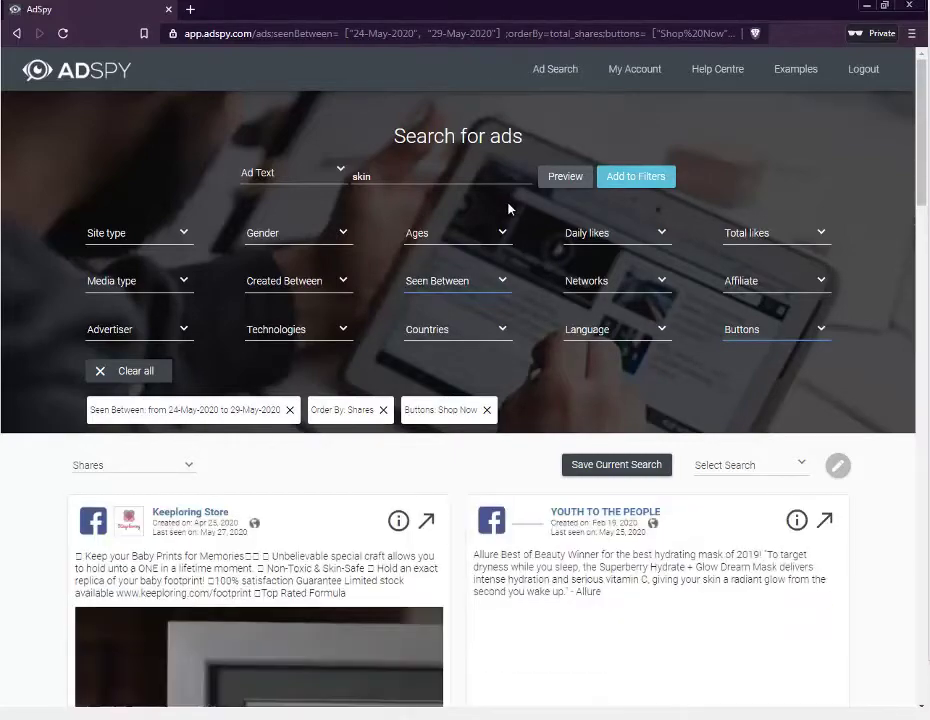
- Browse the skin ads, comparing their products, creation dates, share counts, audience ages and target countries
scroll(508, 208, "down", 3)
scroll(508, 208, "down", 5)
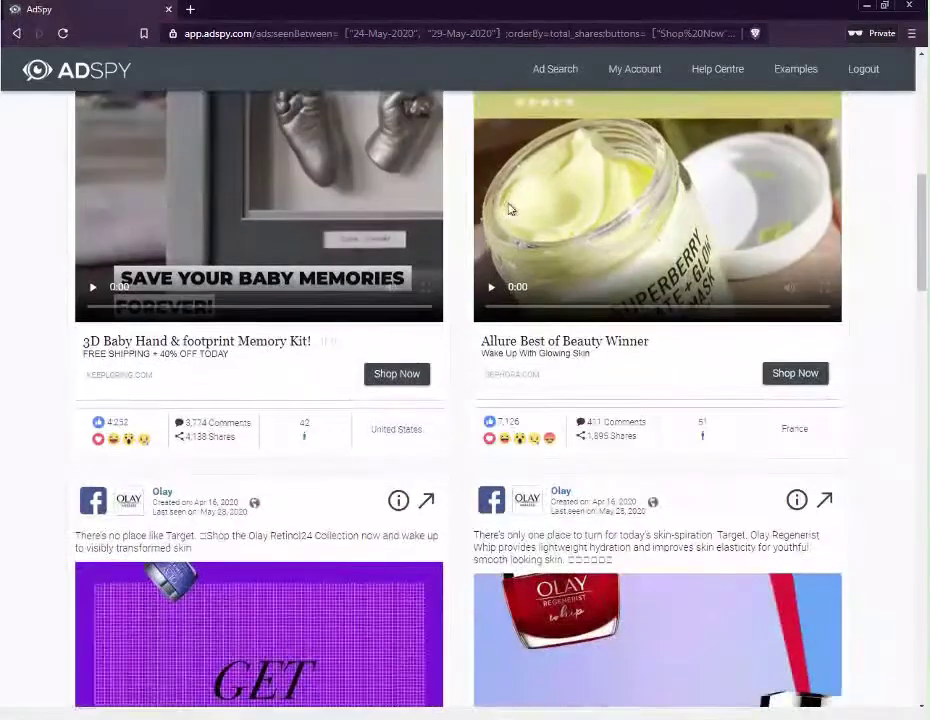
scroll(508, 208, "down", 10)
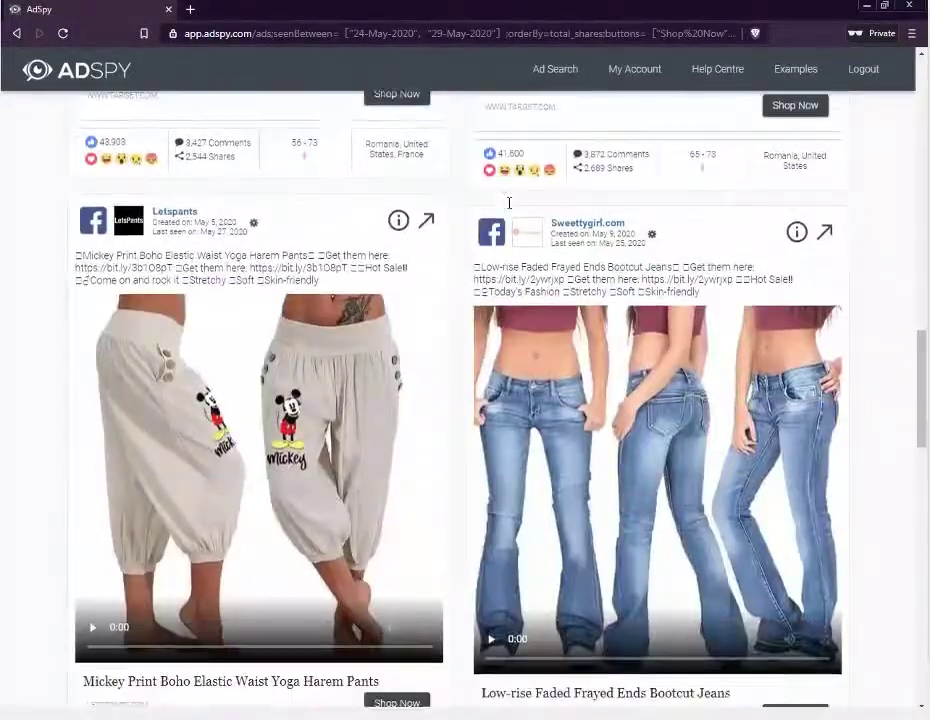
scroll(510, 202, "down", 9)
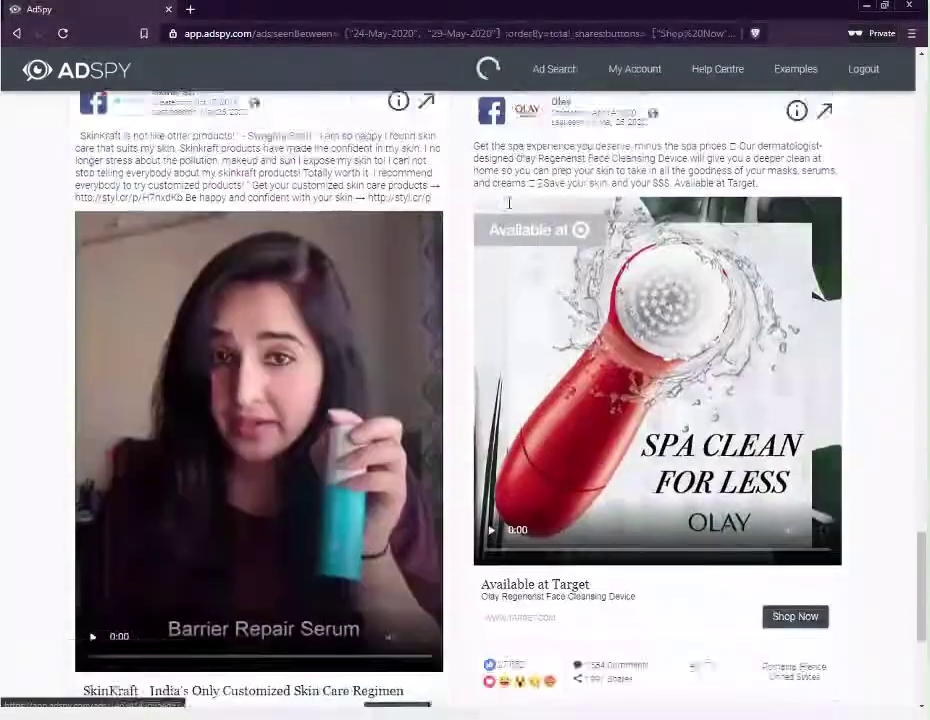
scroll(510, 210, "up", 1)
scroll(418, 299, "down", 3)
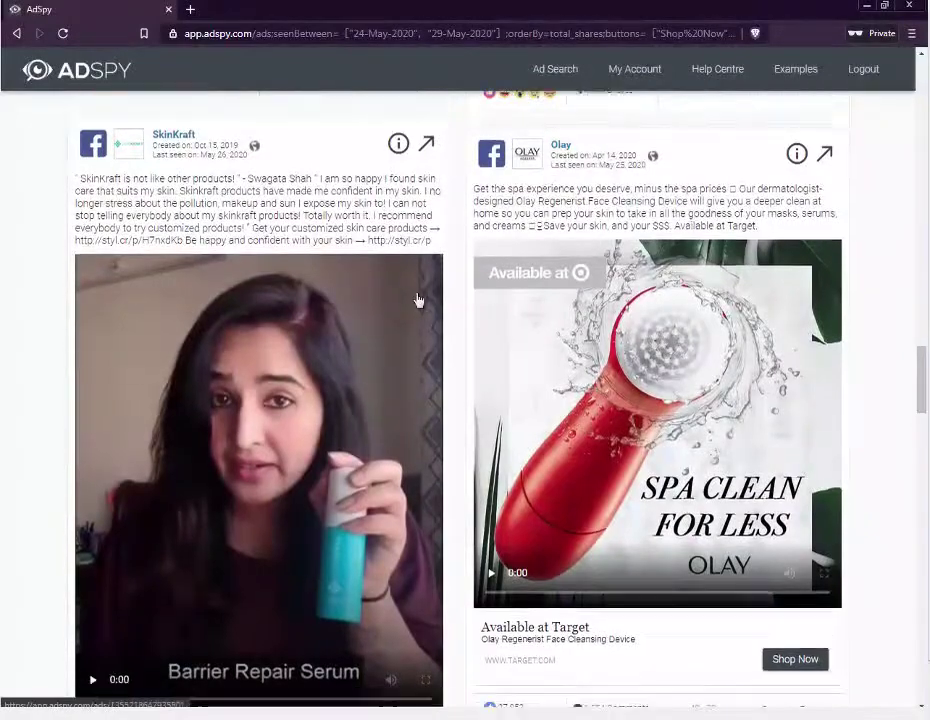
scroll(418, 299, "down", 9)
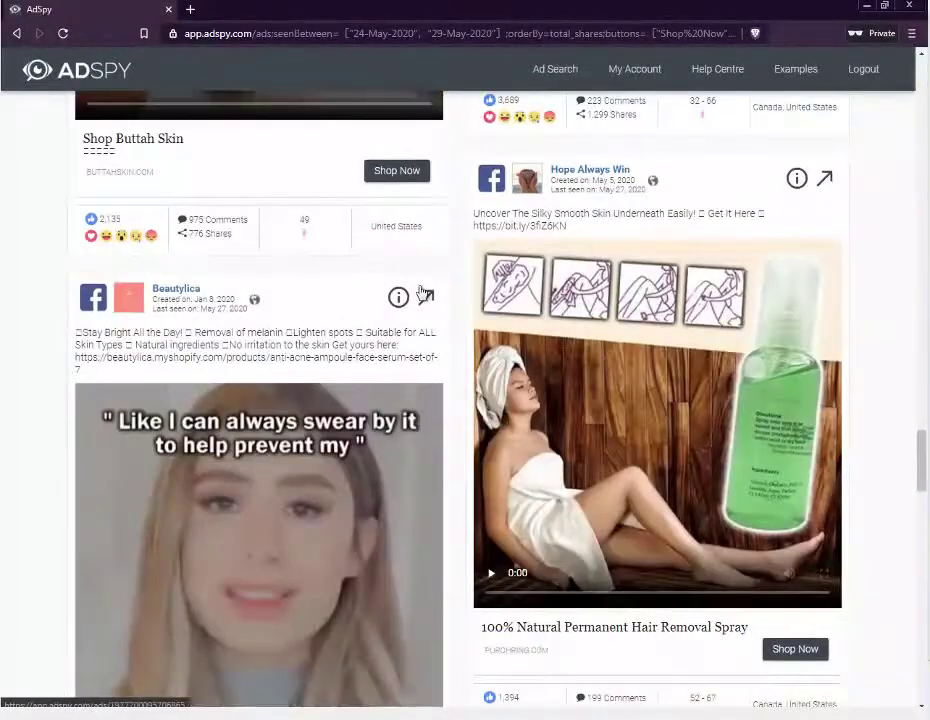
scroll(420, 287, "down", 2)
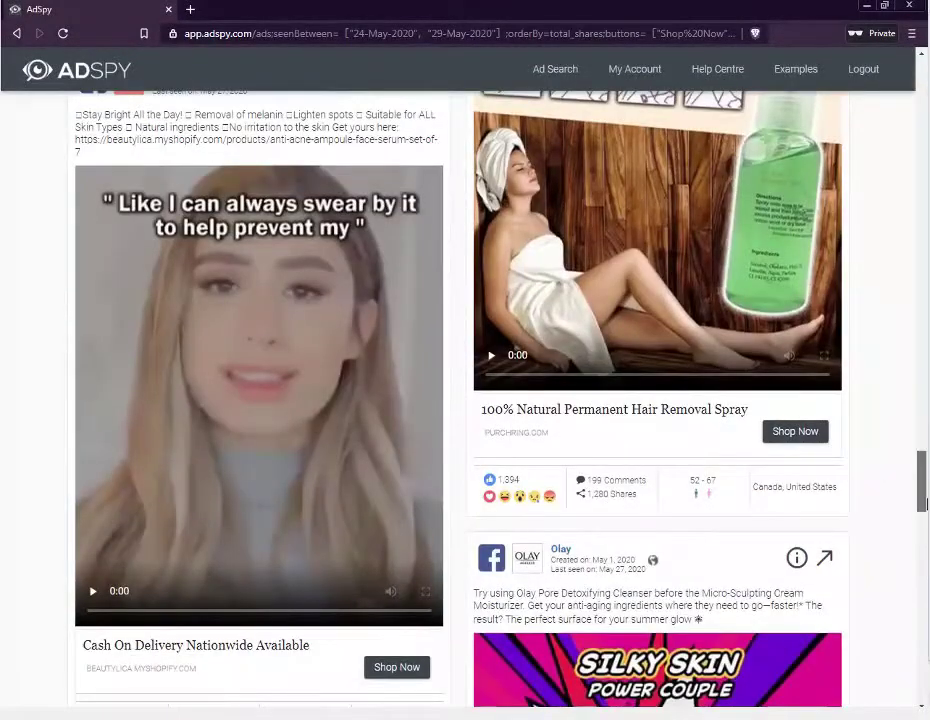
left_click_drag(922, 488, 925, 181)
scroll(882, 181, "down", 5)
scroll(882, 181, "up", 8)
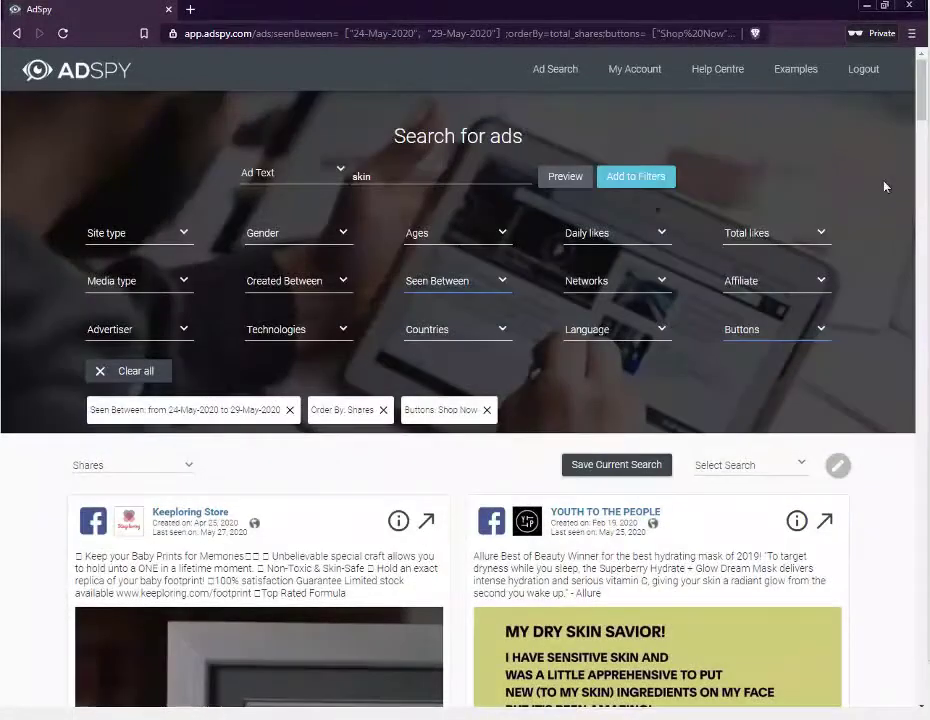
- Search the ad text for "device" instead and look through the matching gadgets, their engagement figures and target countries
double_click(365, 178)
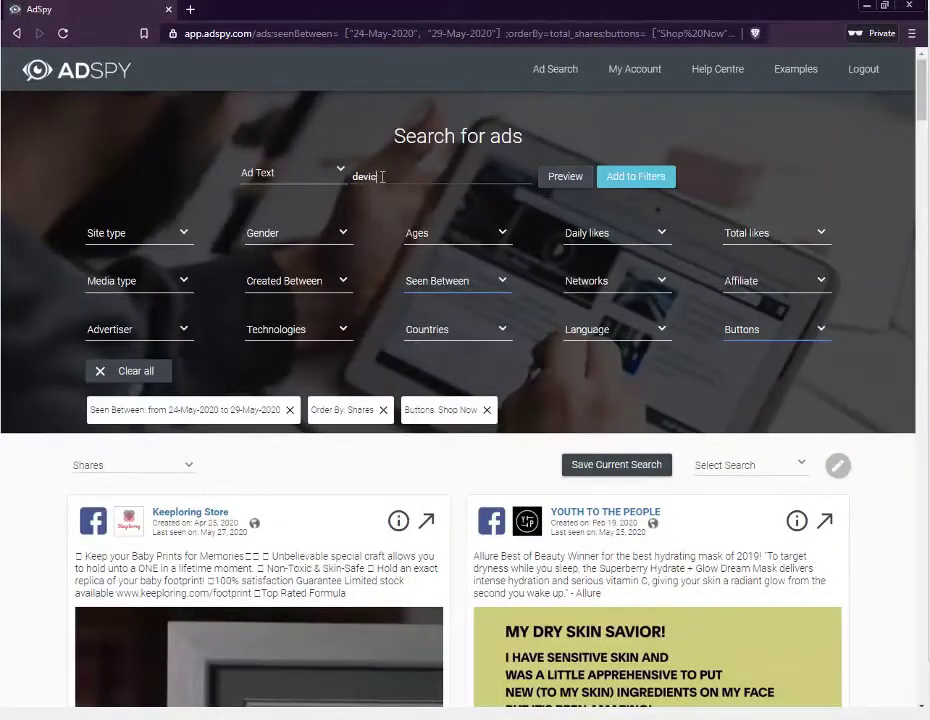
left_click(575, 176)
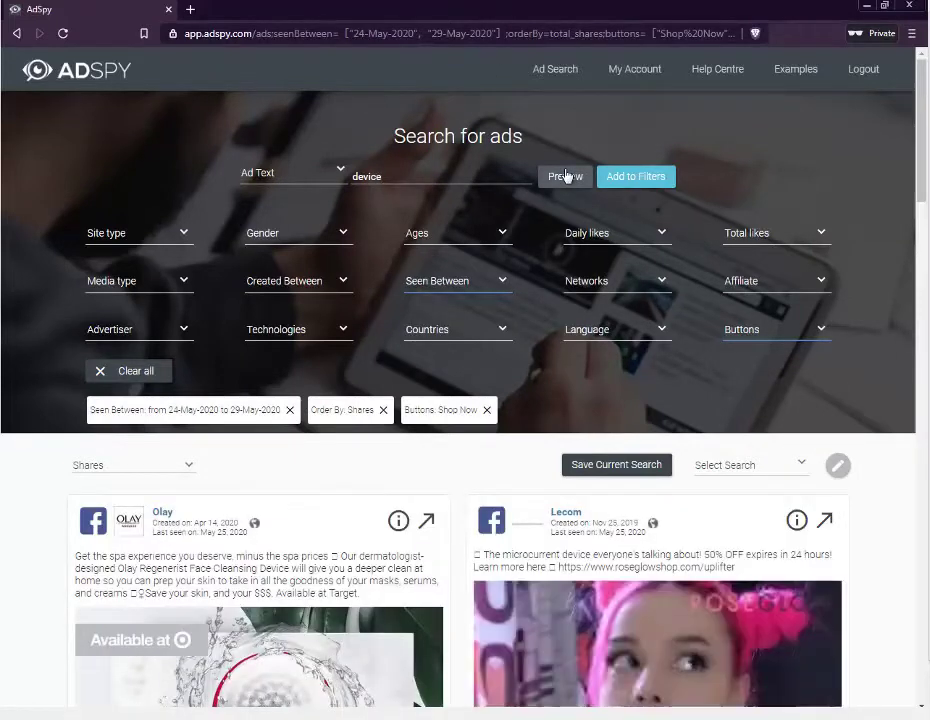
scroll(565, 176, "down", 4)
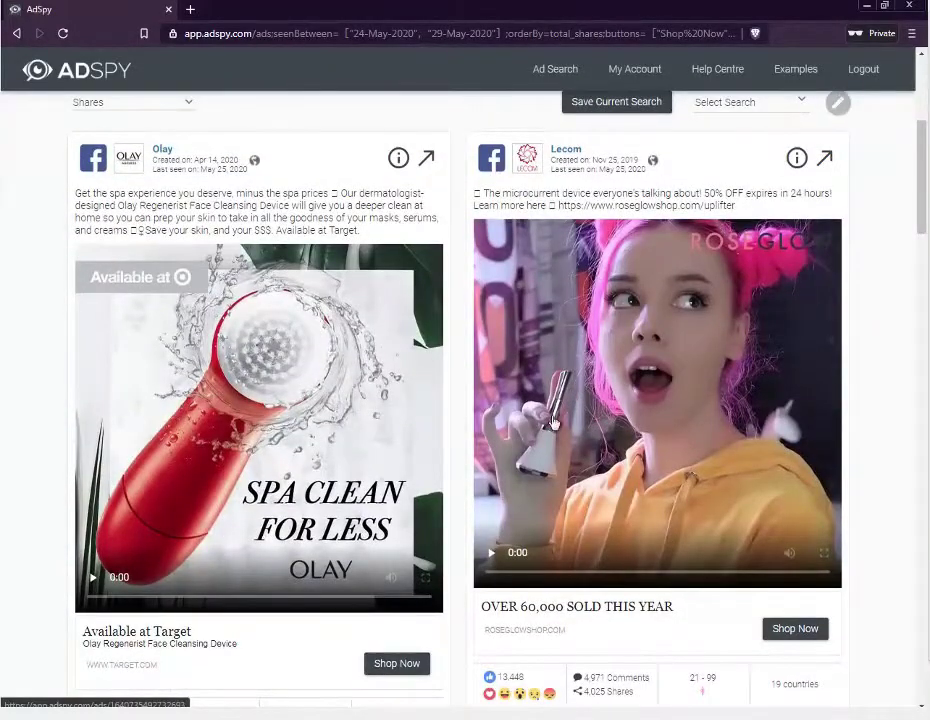
scroll(558, 220, "down", 8)
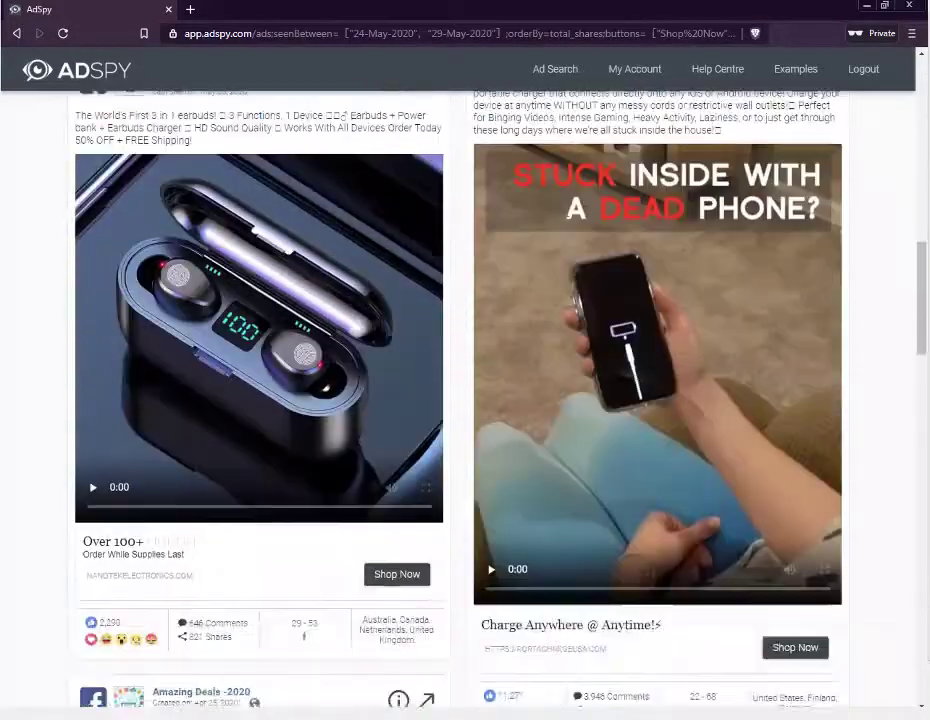
scroll(569, 216, "down", 2)
scroll(656, 253, "up", 1)
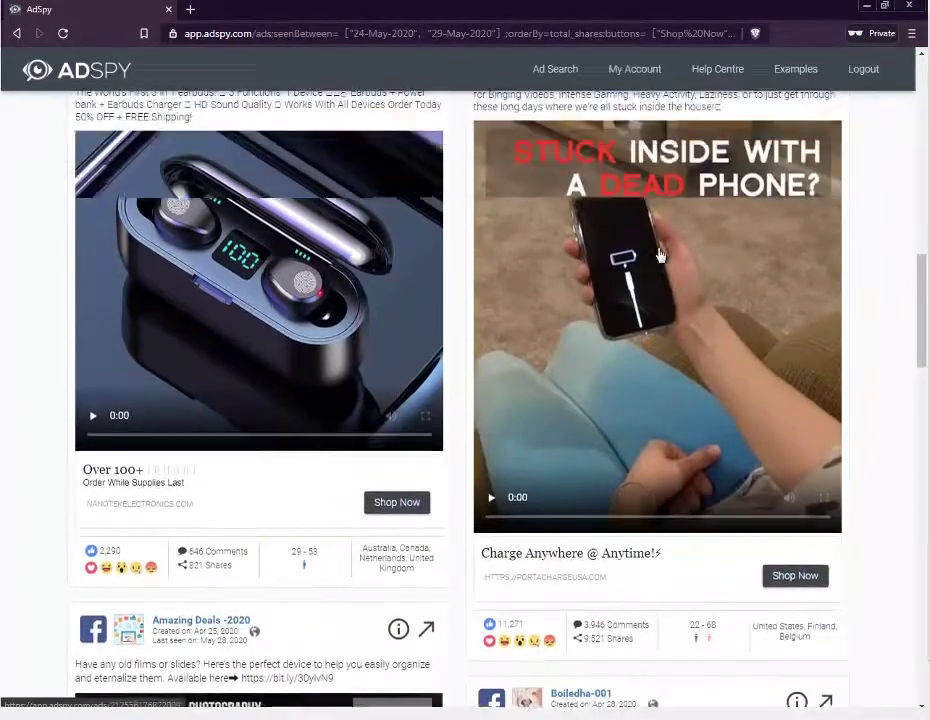
scroll(596, 287, "down", 9)
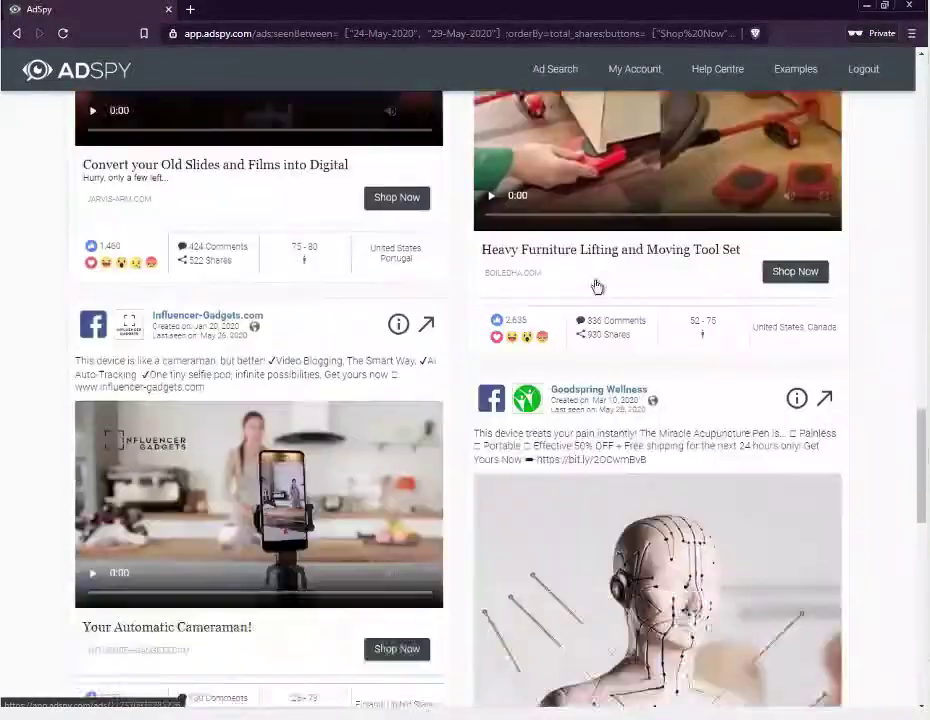
scroll(596, 287, "down", 7)
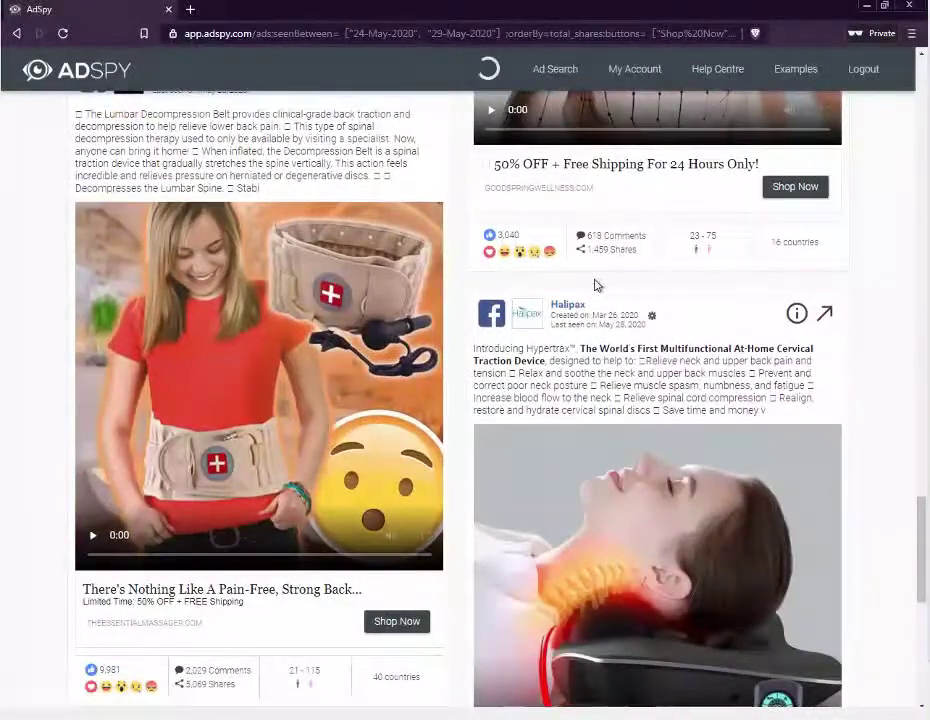
scroll(592, 284, "down", 3)
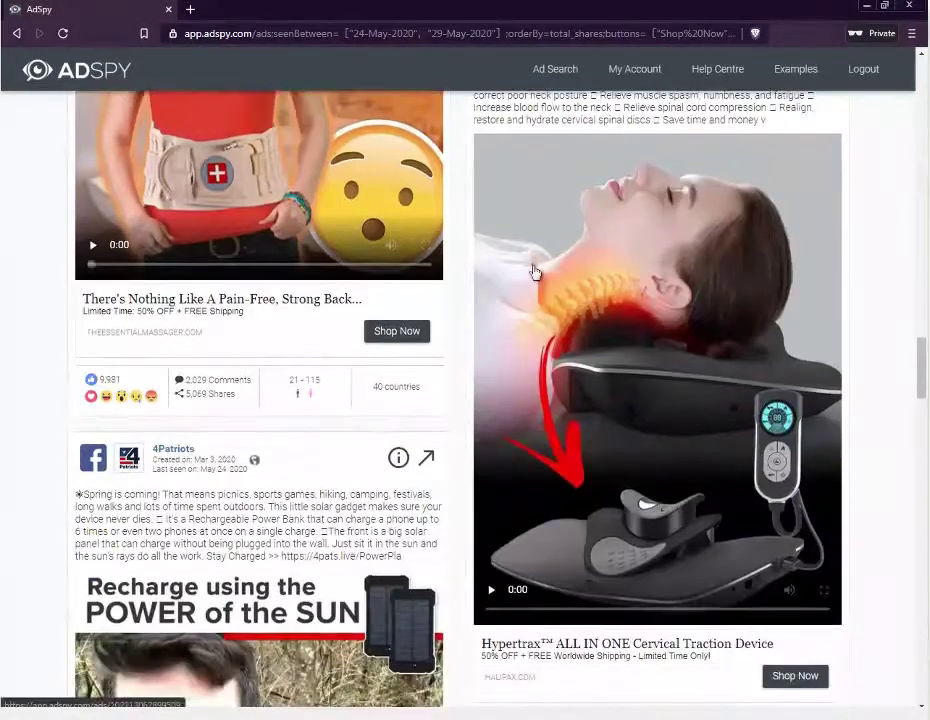
scroll(637, 280, "down", 4)
scroll(610, 224, "up", 15)
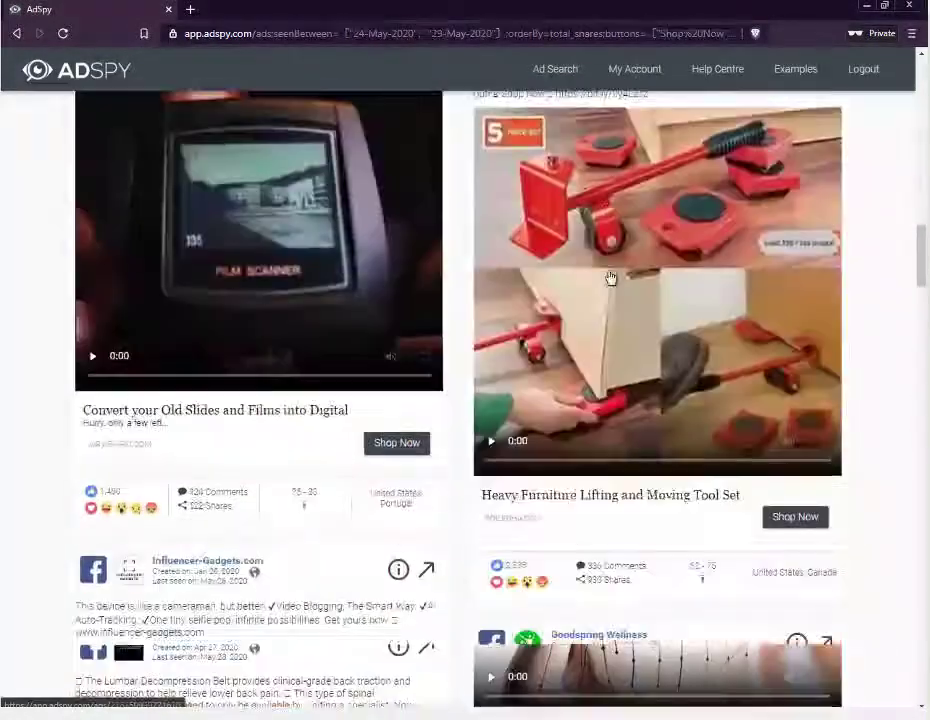
scroll(610, 278, "up", 15)
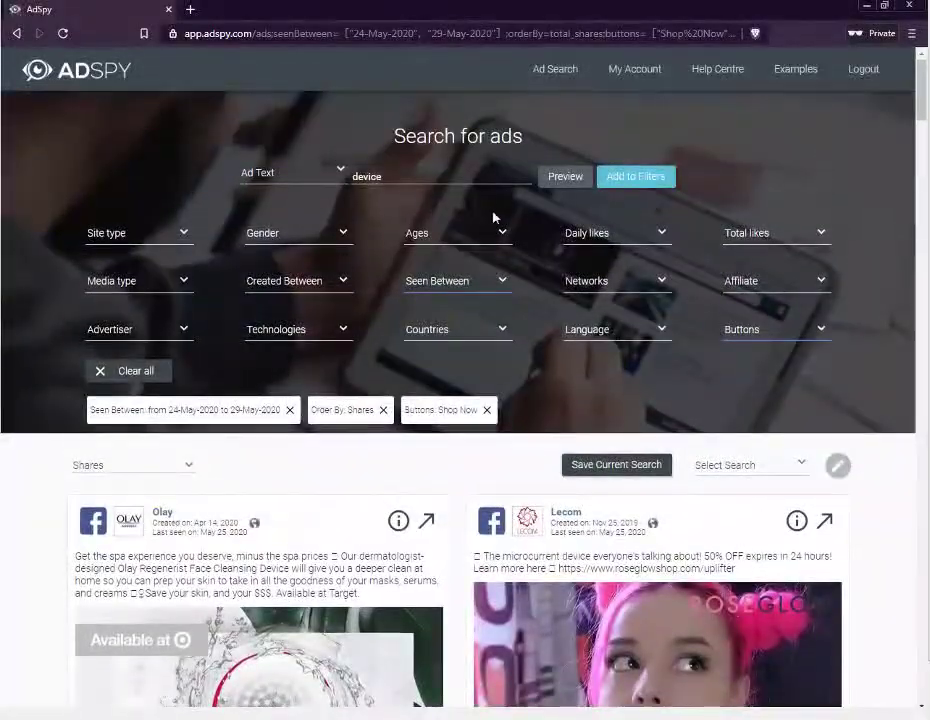
- Change the ad text keyword to "machine", preview the matching ads and examine the products, including the French frozen dessert maker's engagement
double_click(484, 174)
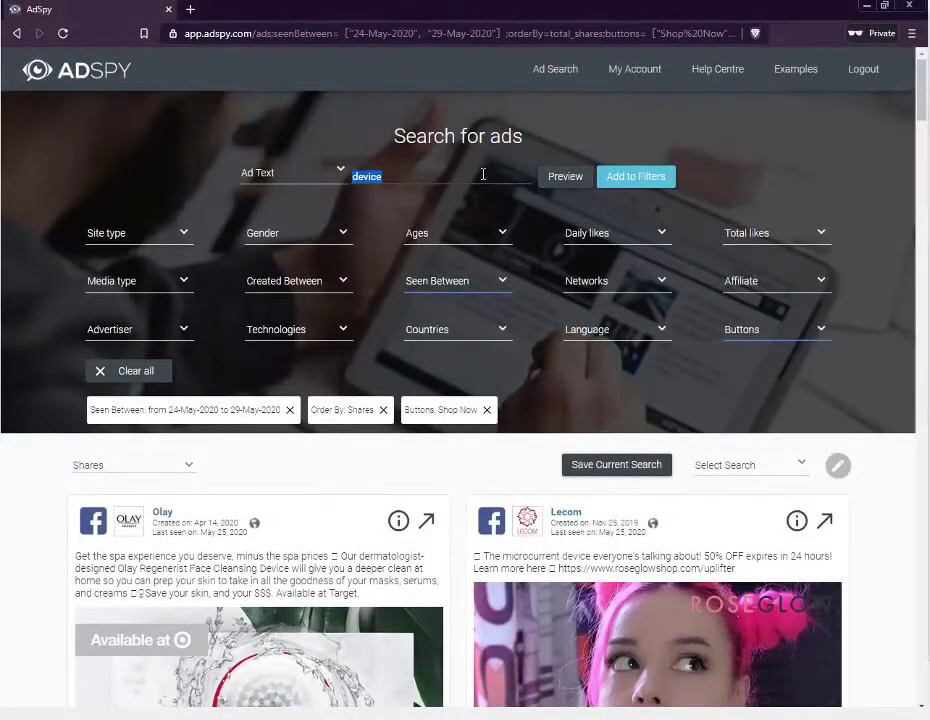
type("machine")
left_click(544, 178)
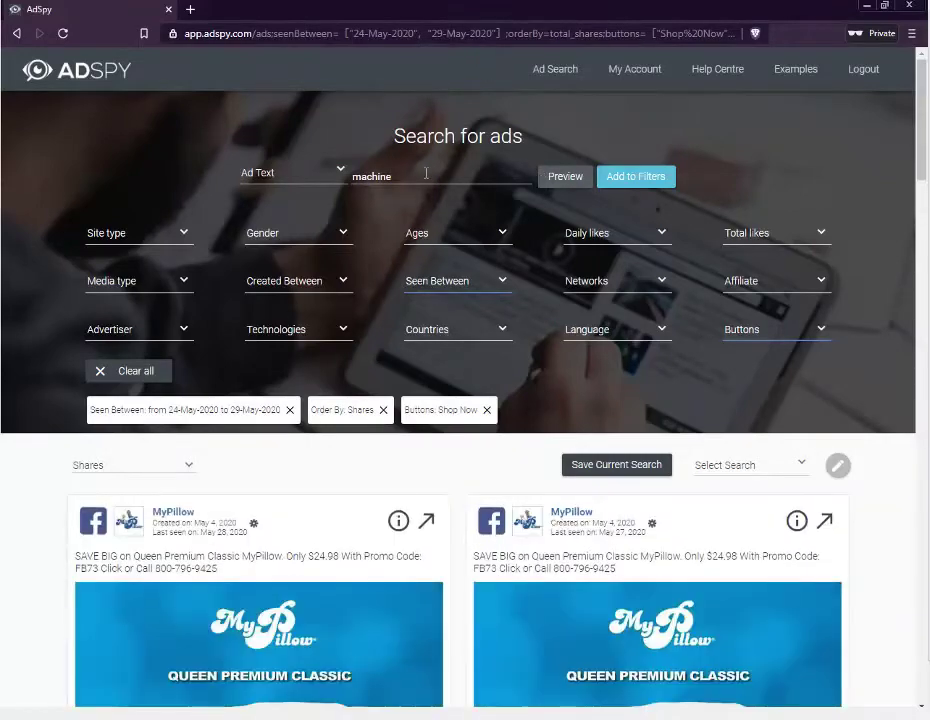
scroll(440, 203, "down", 7)
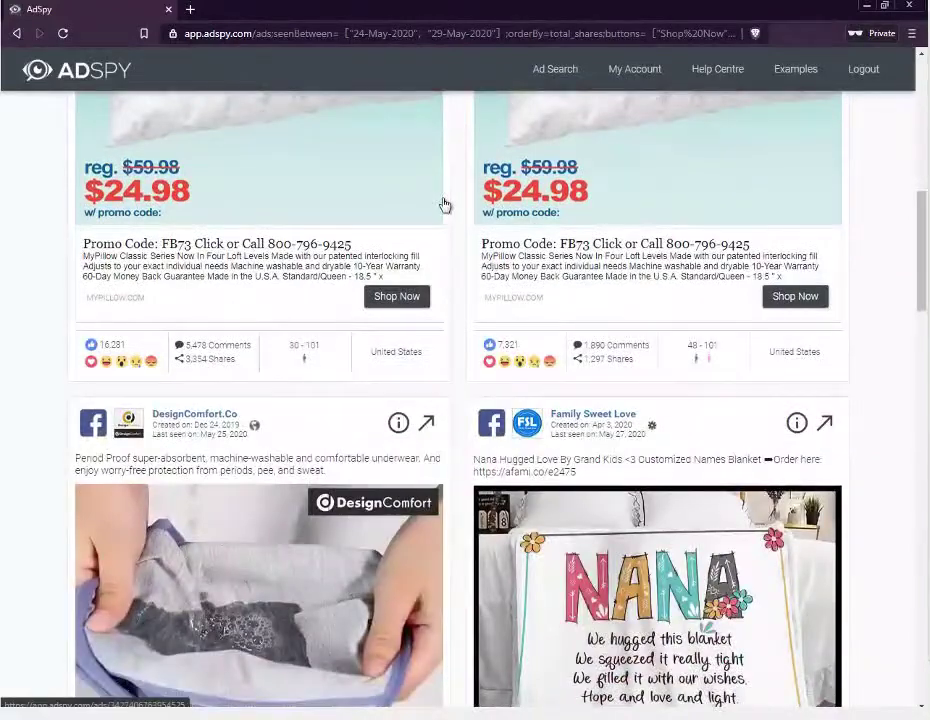
scroll(442, 203, "down", 5)
scroll(445, 205, "down", 6)
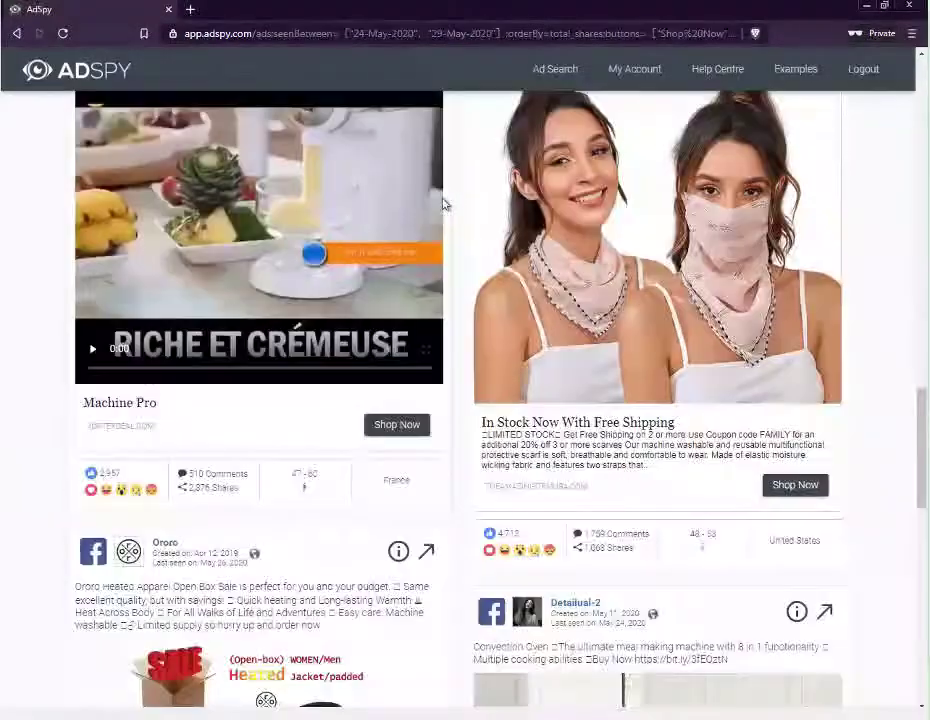
scroll(442, 204, "up", 3)
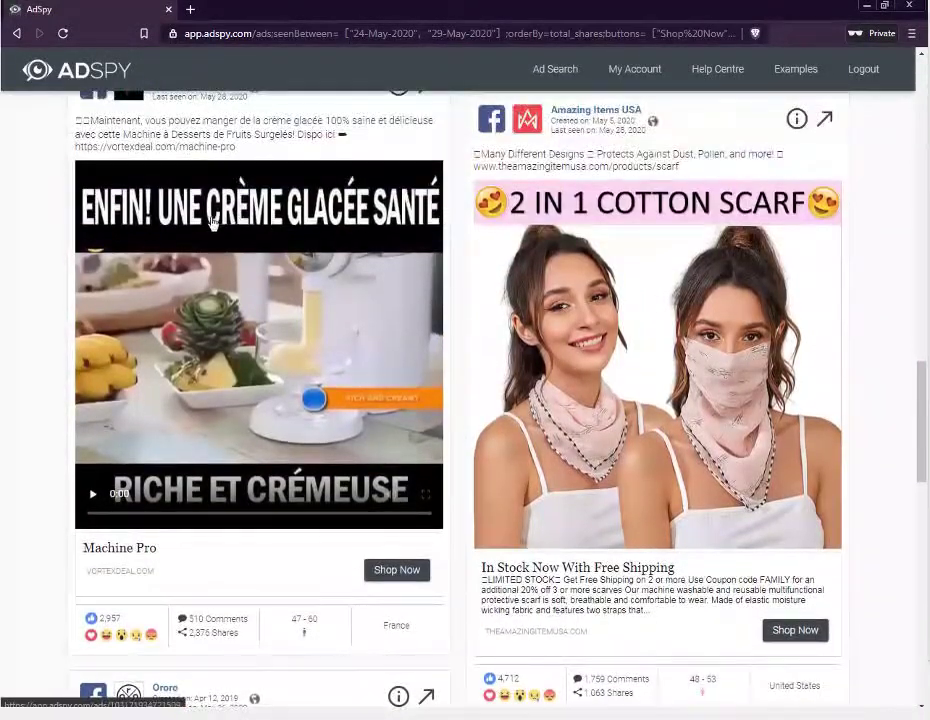
scroll(224, 224, "down", 5)
scroll(224, 222, "up", 6)
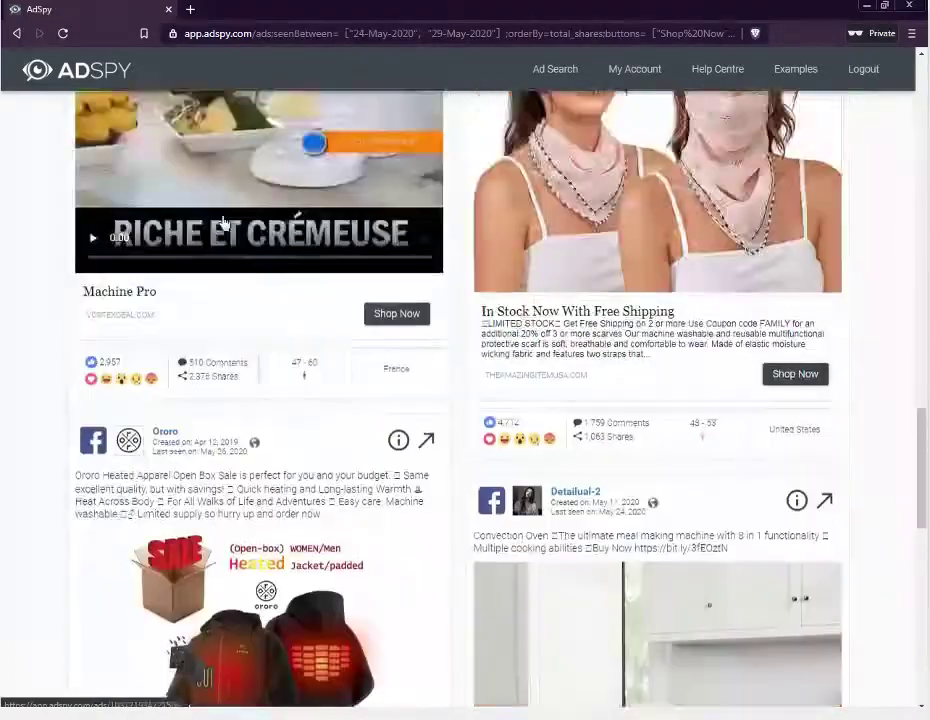
scroll(408, 245, "up", 15)
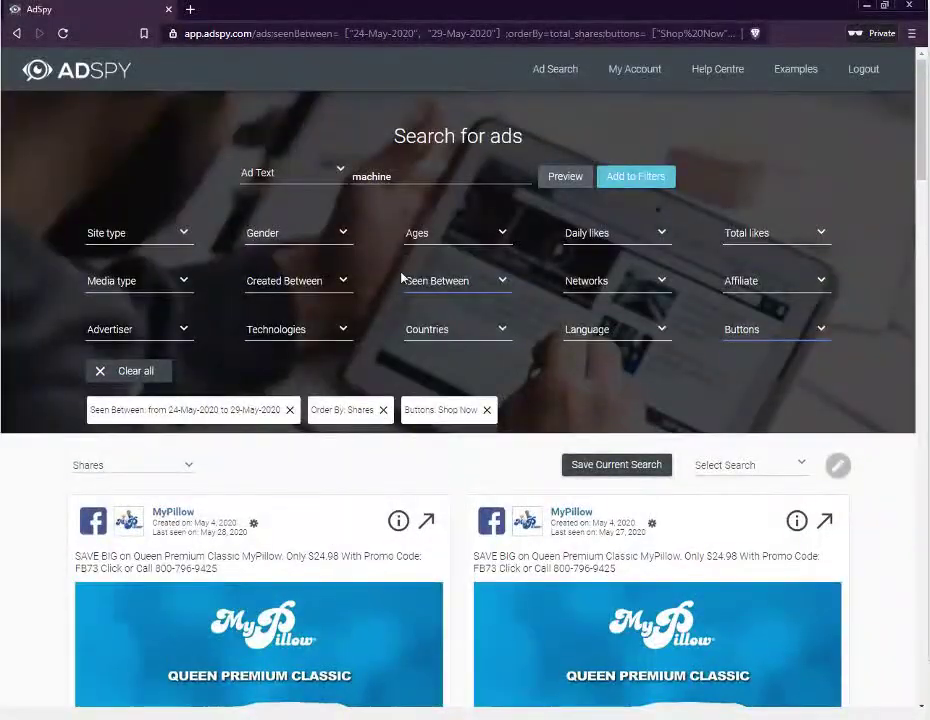
left_click(458, 337)
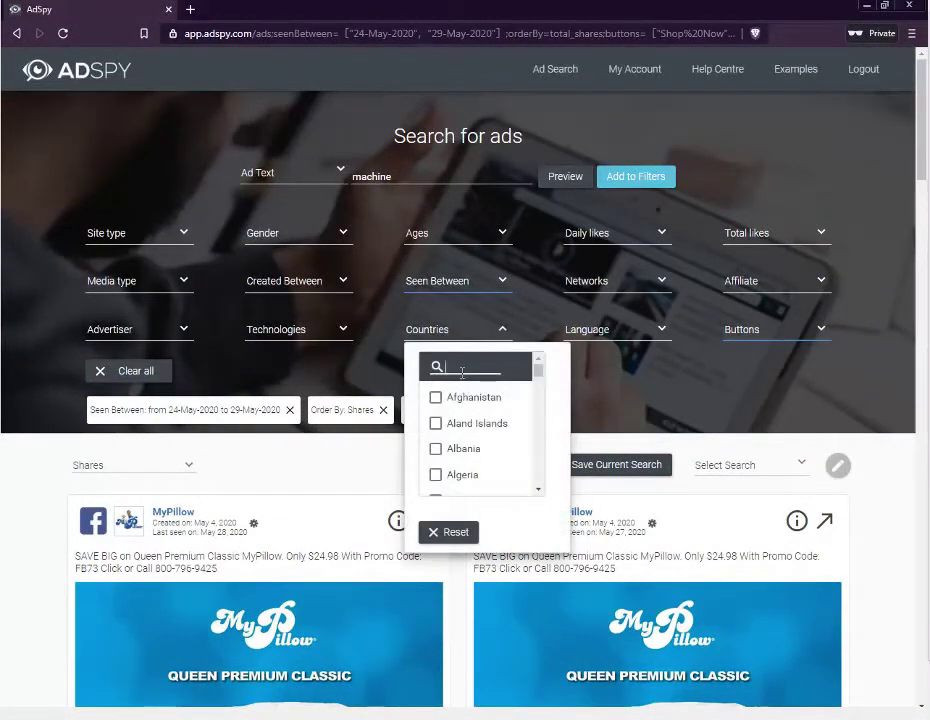
type("fra")
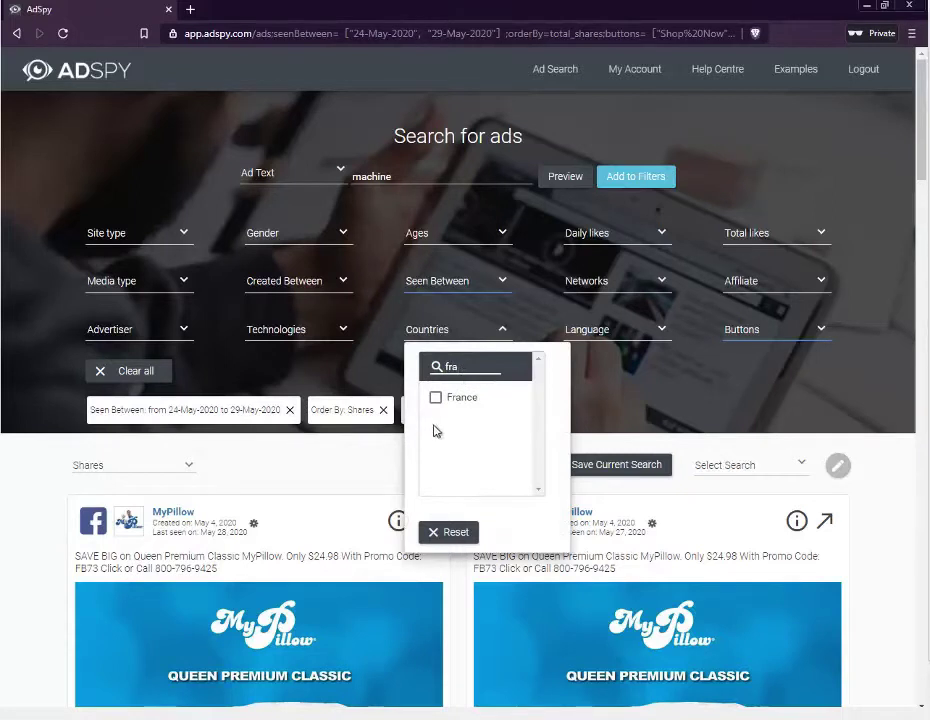
left_click(611, 443)
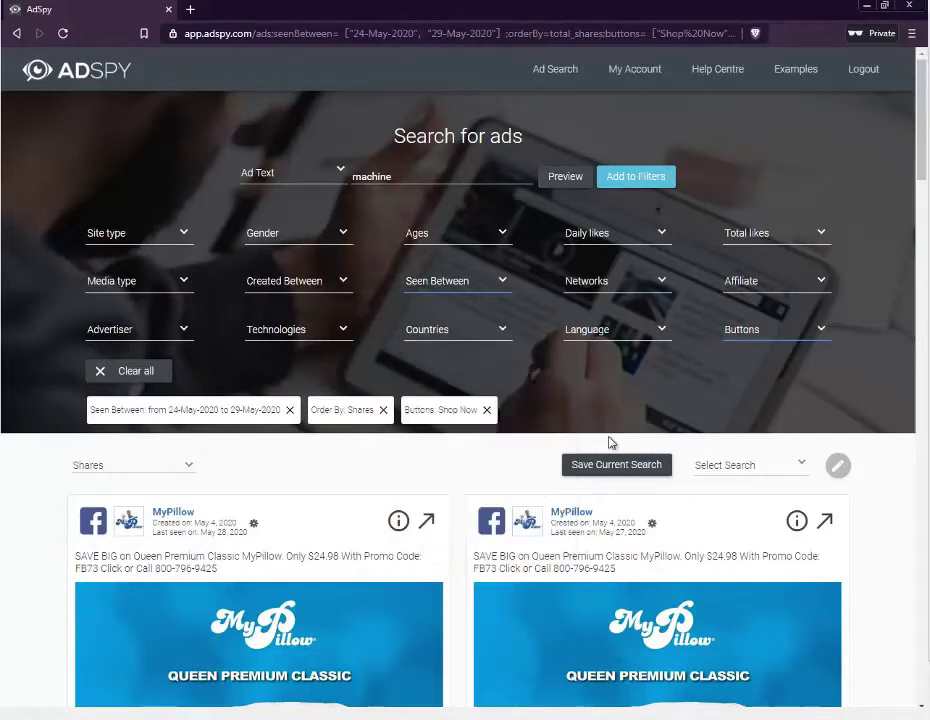
- Replace the ad text keyword with "baby" and preview the matching ads
double_click(438, 170)
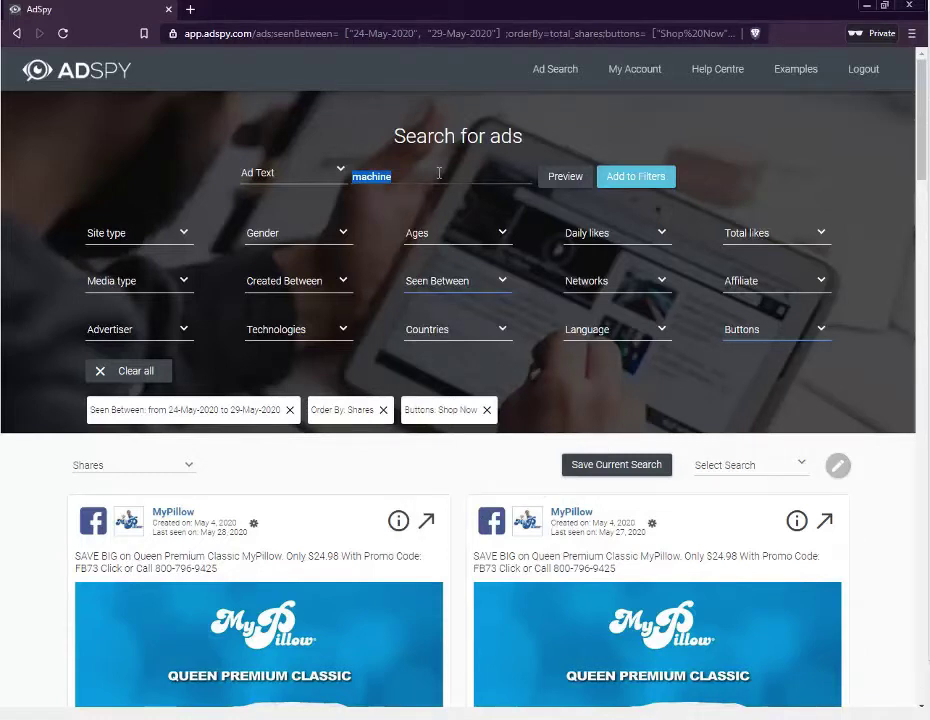
type("baby")
key("Return")
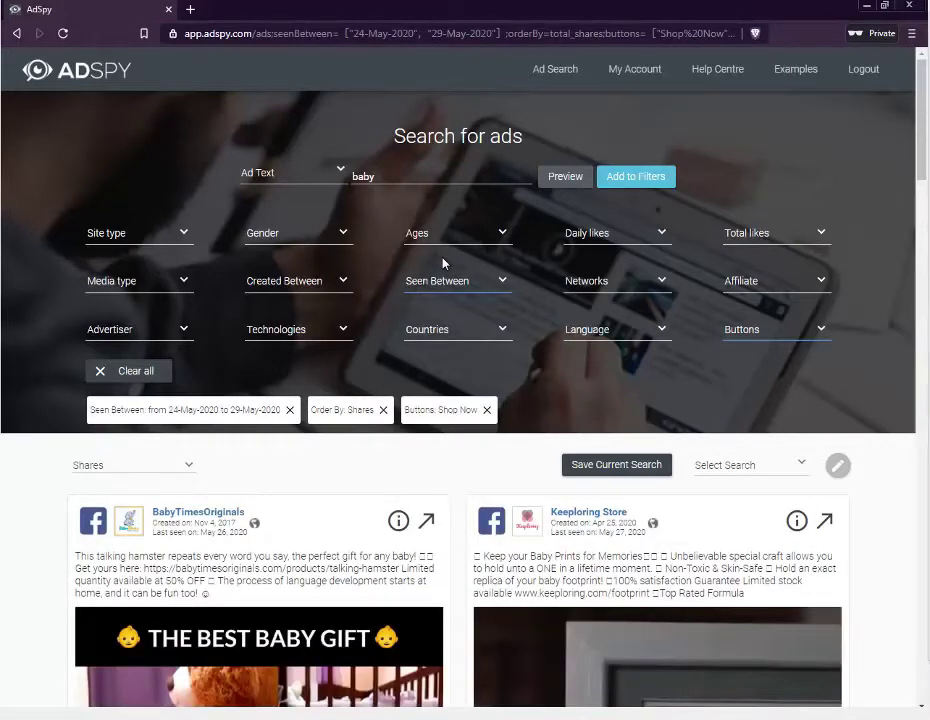
- Browse the baby ads, comparing their products, creation dates, engagement figures, audience ages and target countries
scroll(442, 262, "down", 2)
scroll(448, 262, "down", 2)
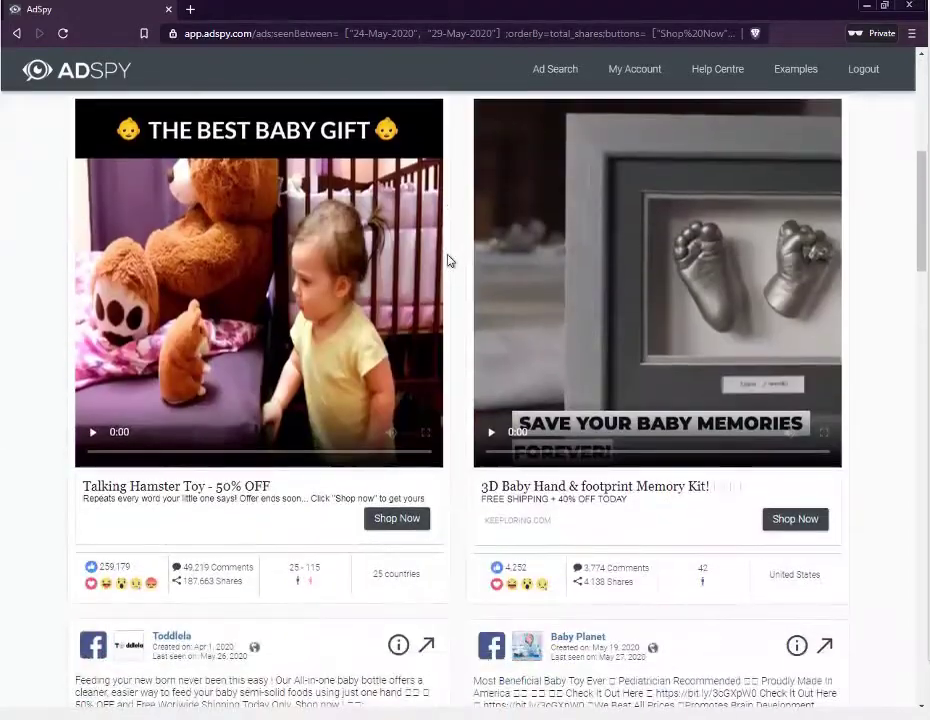
scroll(448, 262, "down", 4)
scroll(448, 262, "down", 2)
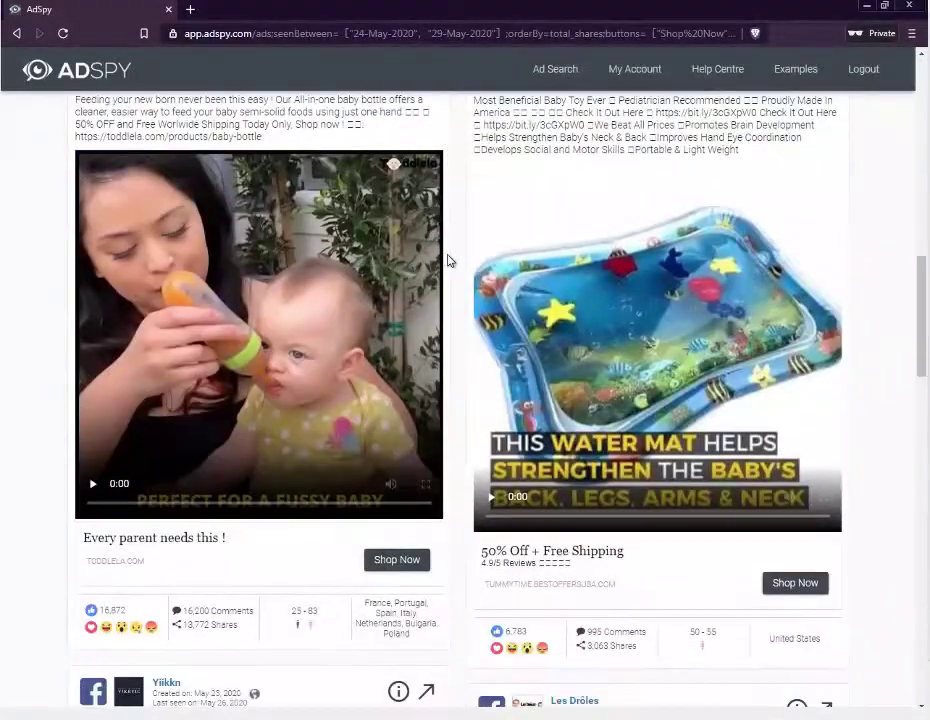
scroll(448, 262, "down", 3)
scroll(448, 262, "up", 3)
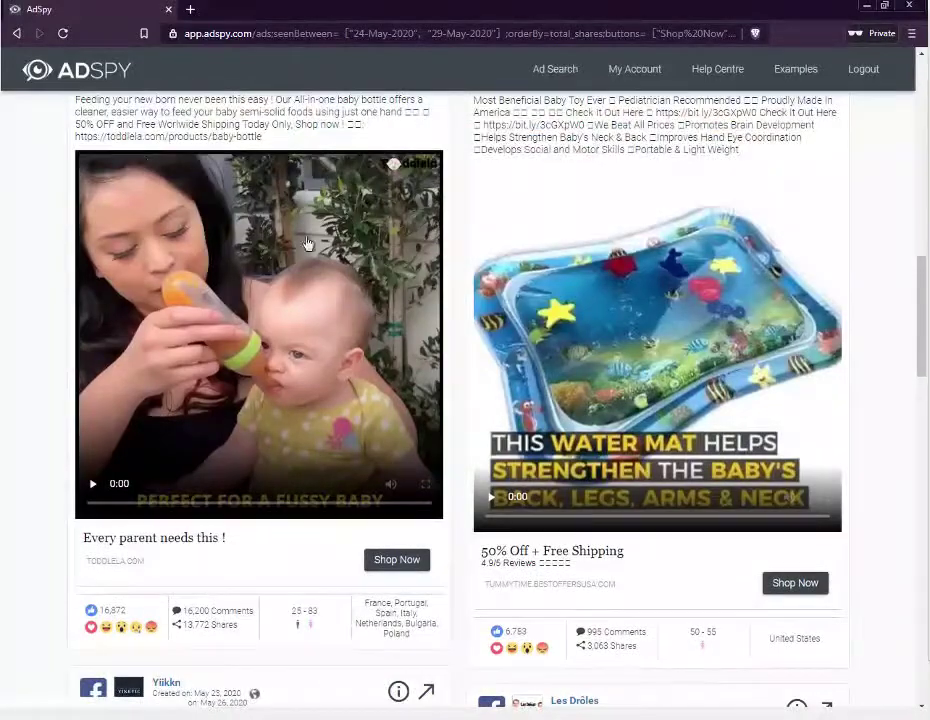
scroll(336, 257, "down", 4)
scroll(336, 257, "down", 3)
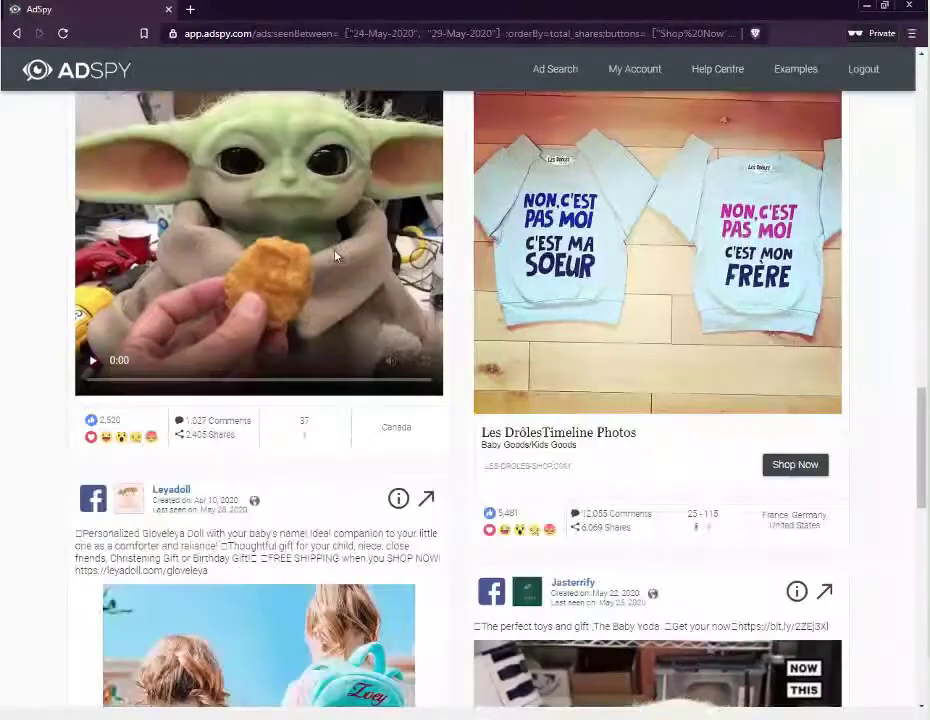
scroll(650, 280, "up", 2)
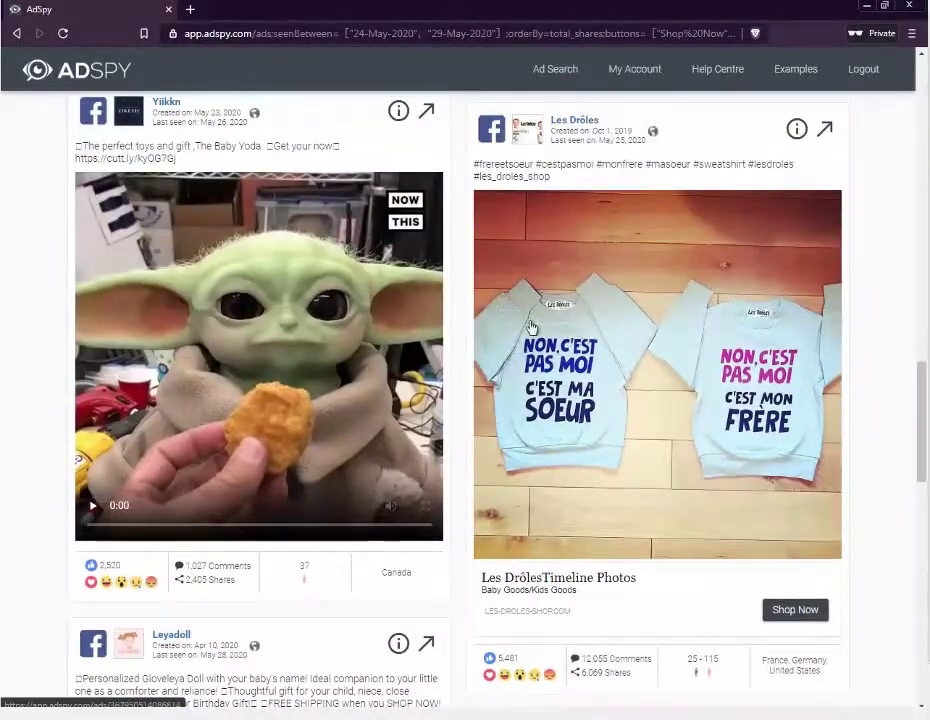
scroll(532, 325, "down", 5)
scroll(532, 323, "down", 2)
scroll(543, 321, "down", 4)
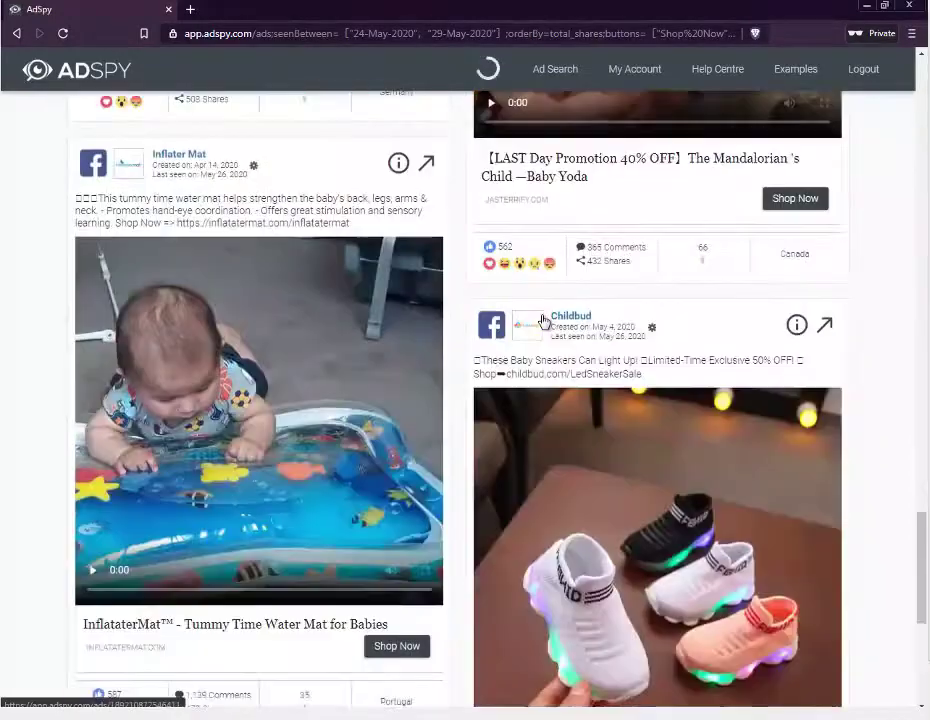
scroll(543, 321, "down", 2)
scroll(543, 321, "up", 15)
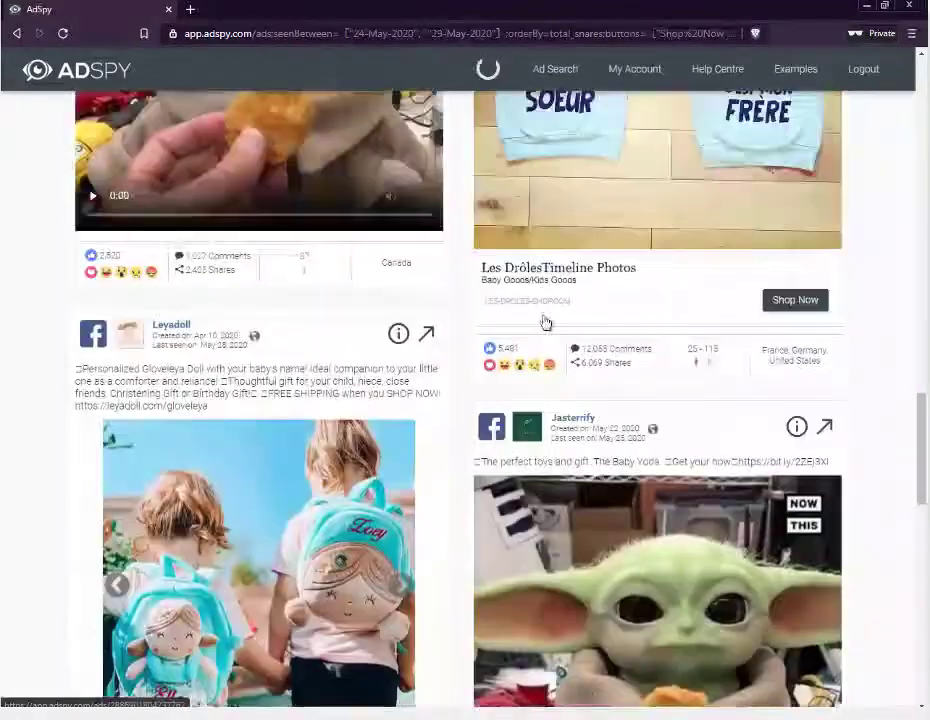
scroll(545, 322, "up", 10)
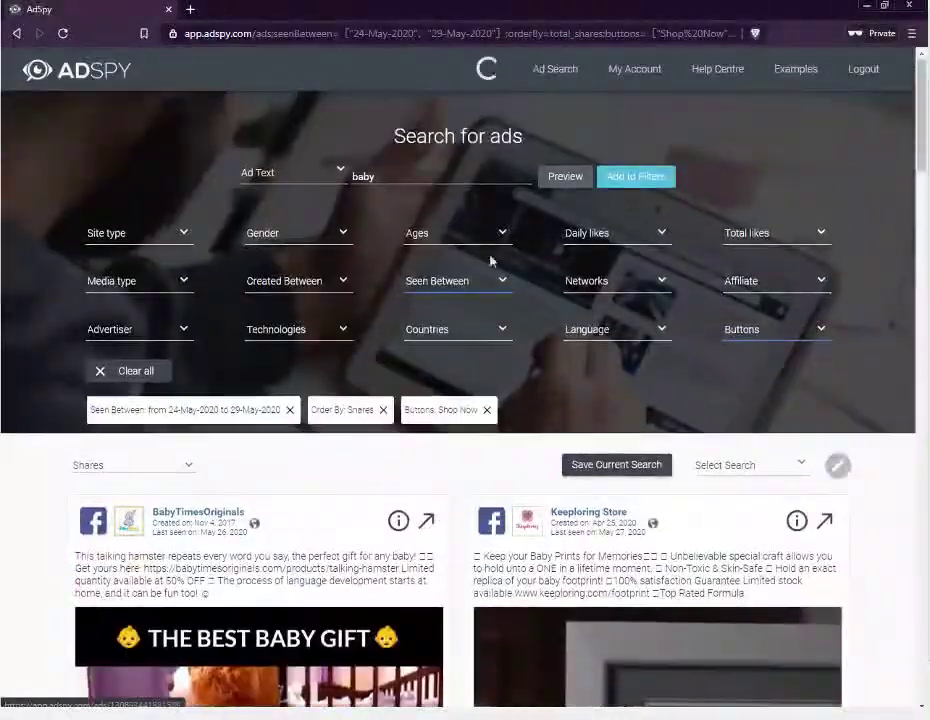
double_click(449, 178)
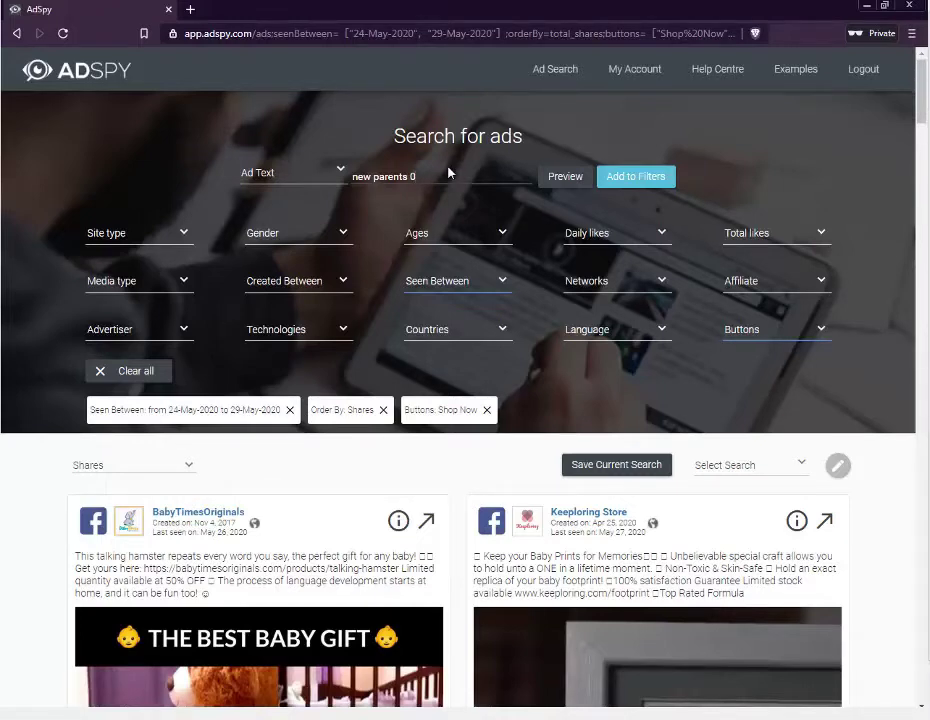
scroll(448, 173, "down", 2)
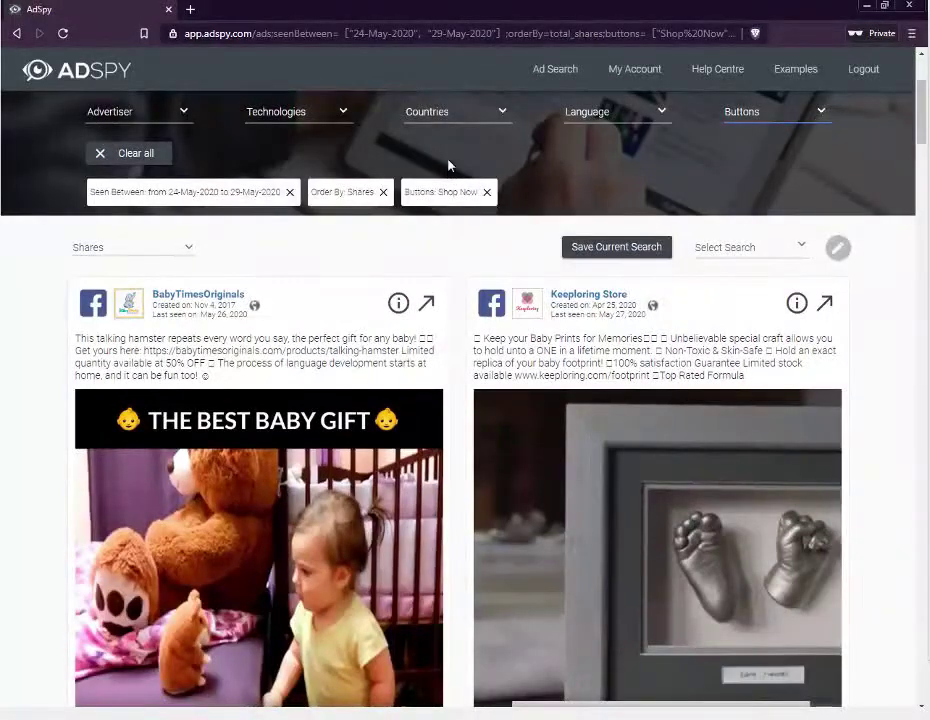
scroll(448, 166, "up", 2)
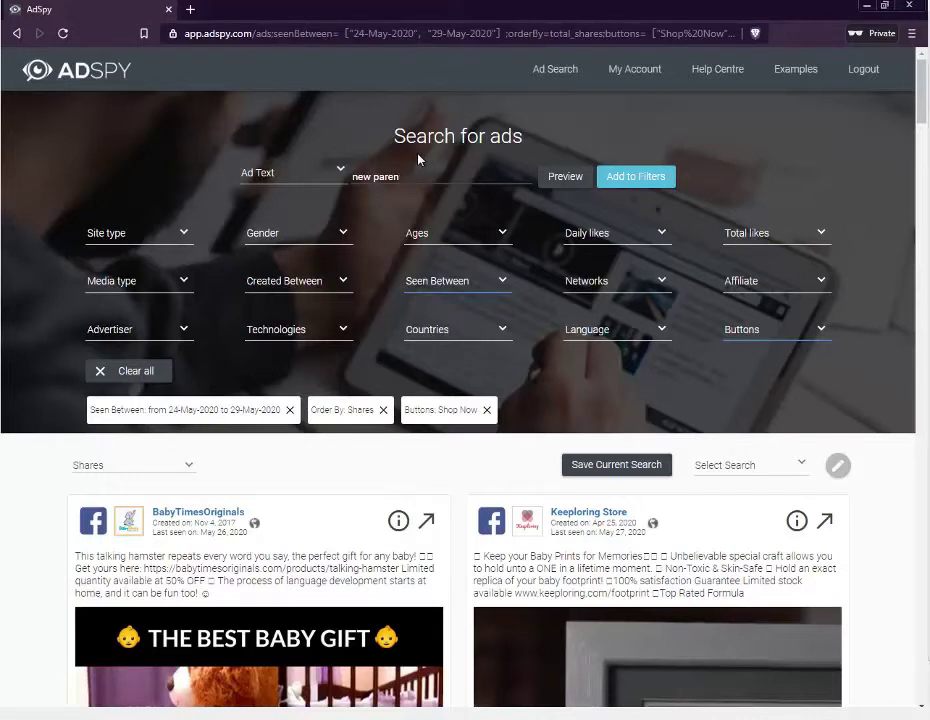
key("BackSpace")
key("BackSpace")
key("BackSpace")
key("BackSpace")
key("BackSpace")
key("BackSpace")
key("BackSpace")
key("BackSpace")
key("BackSpace")
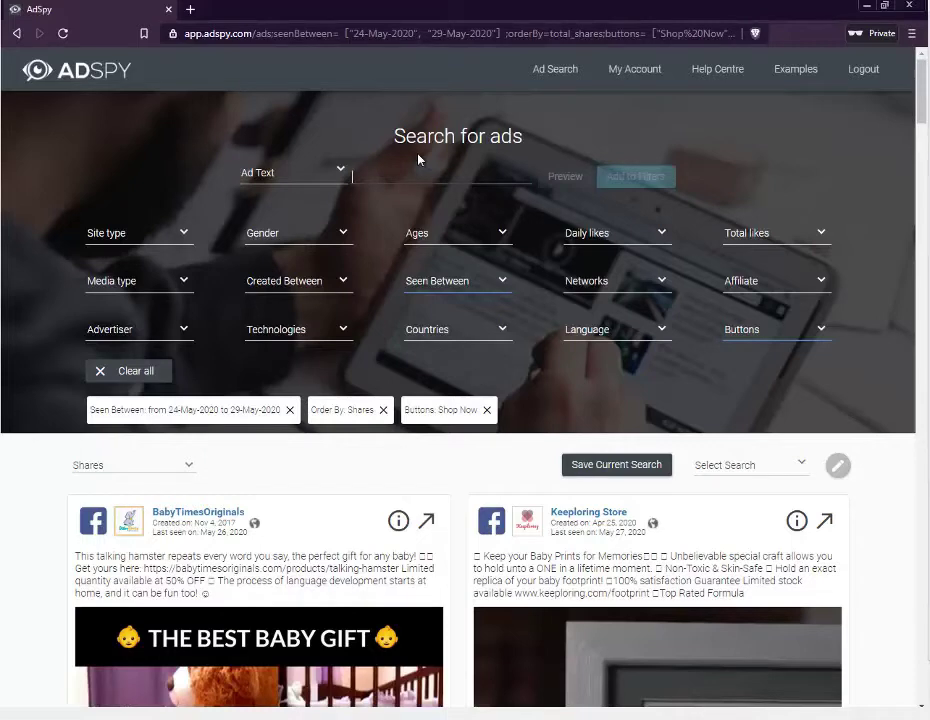
scroll(423, 160, "down", 2)
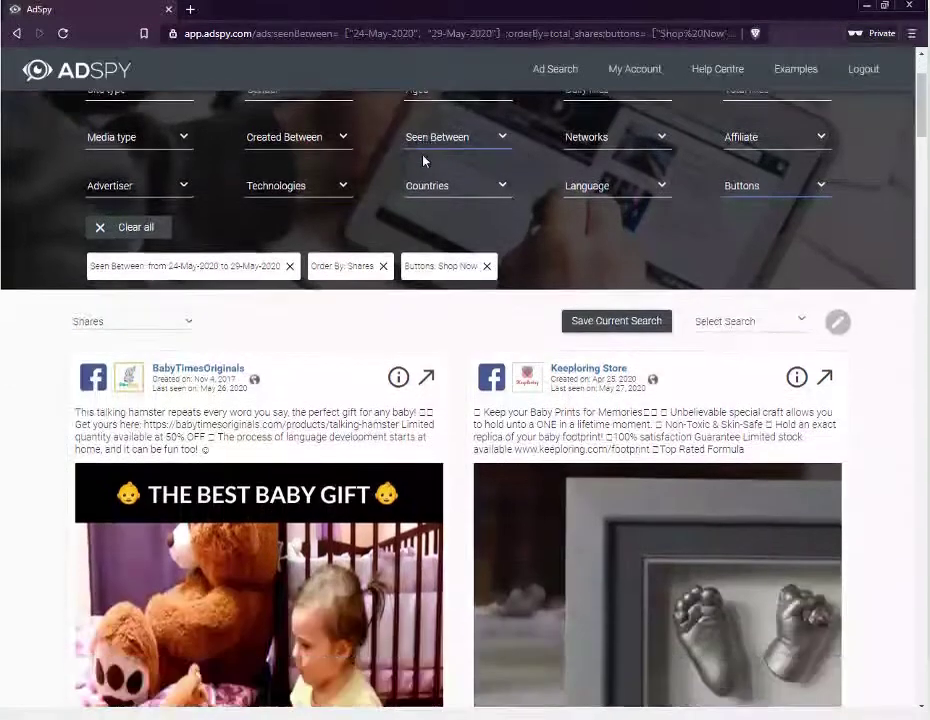
scroll(423, 160, "up", 1)
scroll(423, 160, "up", 1)
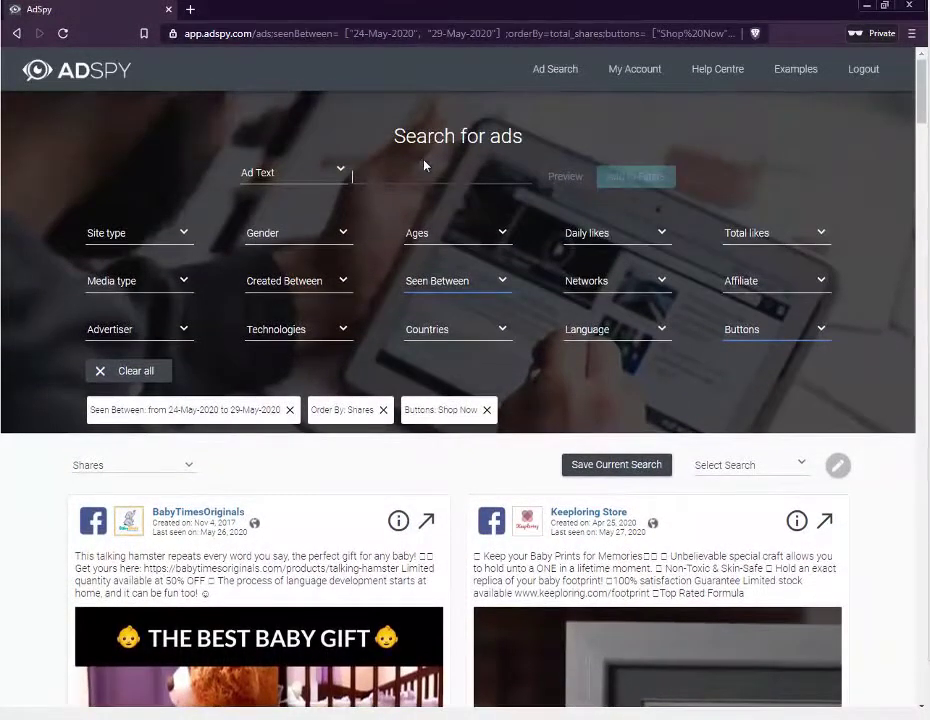
- Restrict the baby ads to the country France, clear the ad text keyword and look through the matching products and their engagement
left_click(478, 338)
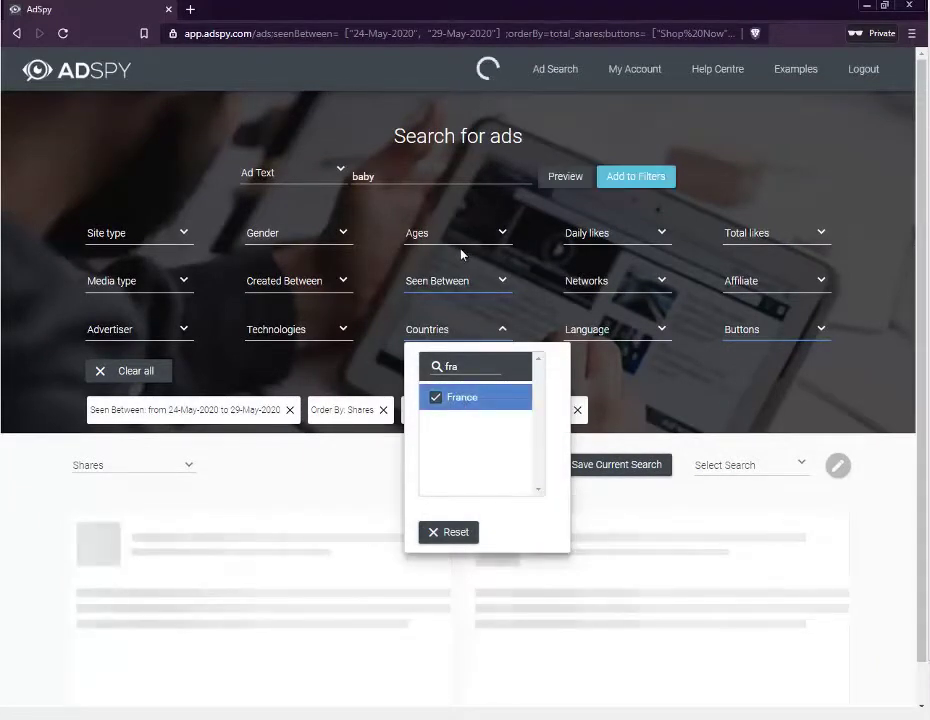
double_click(419, 182)
key("BackSpace")
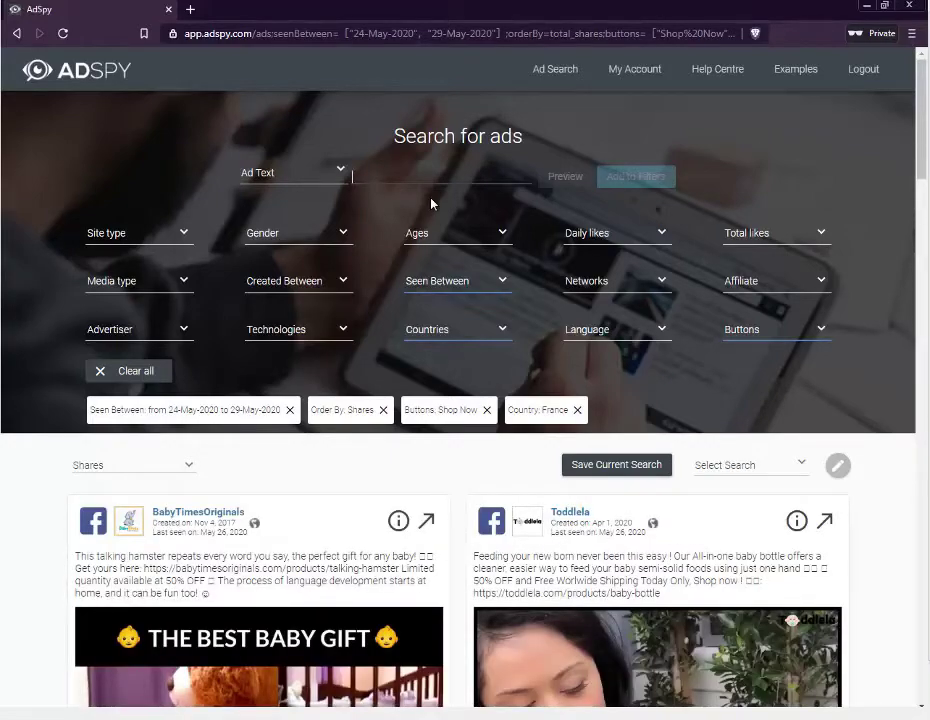
scroll(431, 203, "down", 8)
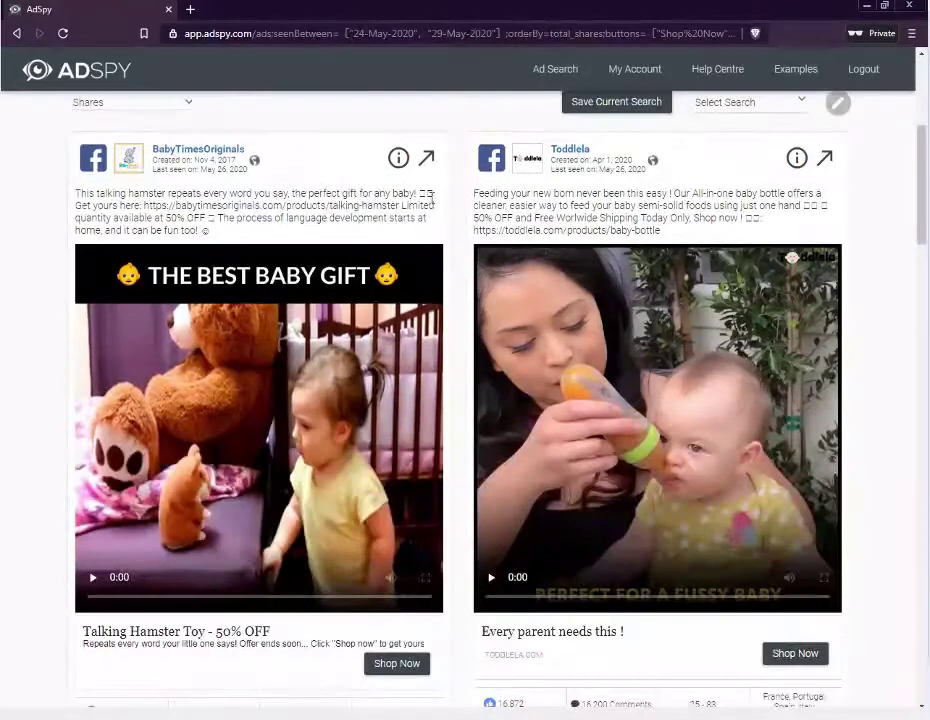
scroll(431, 197, "down", 7)
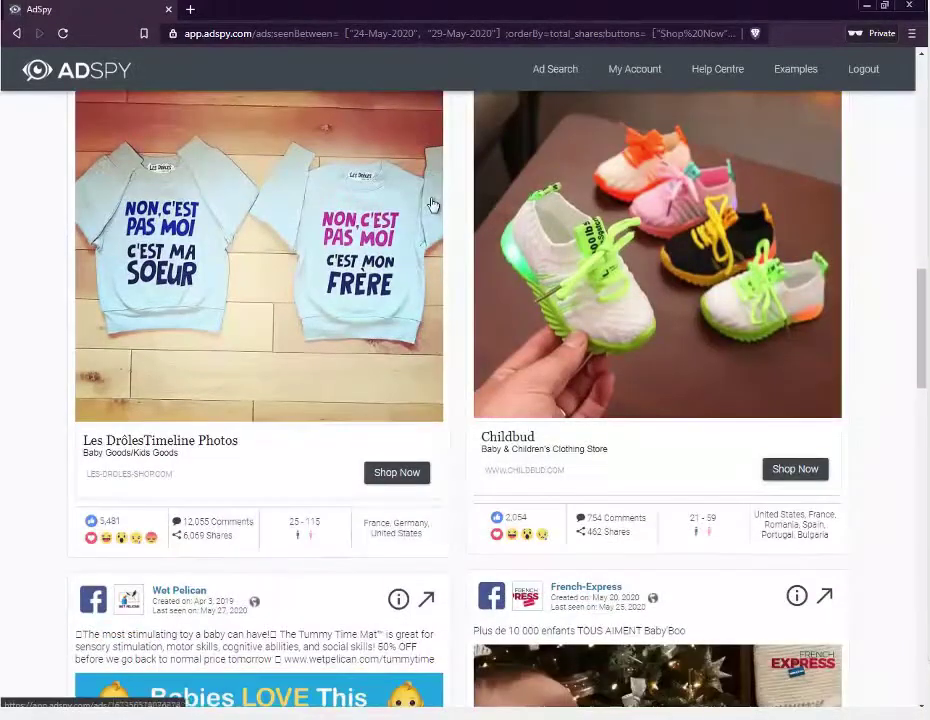
scroll(431, 203, "up", 15)
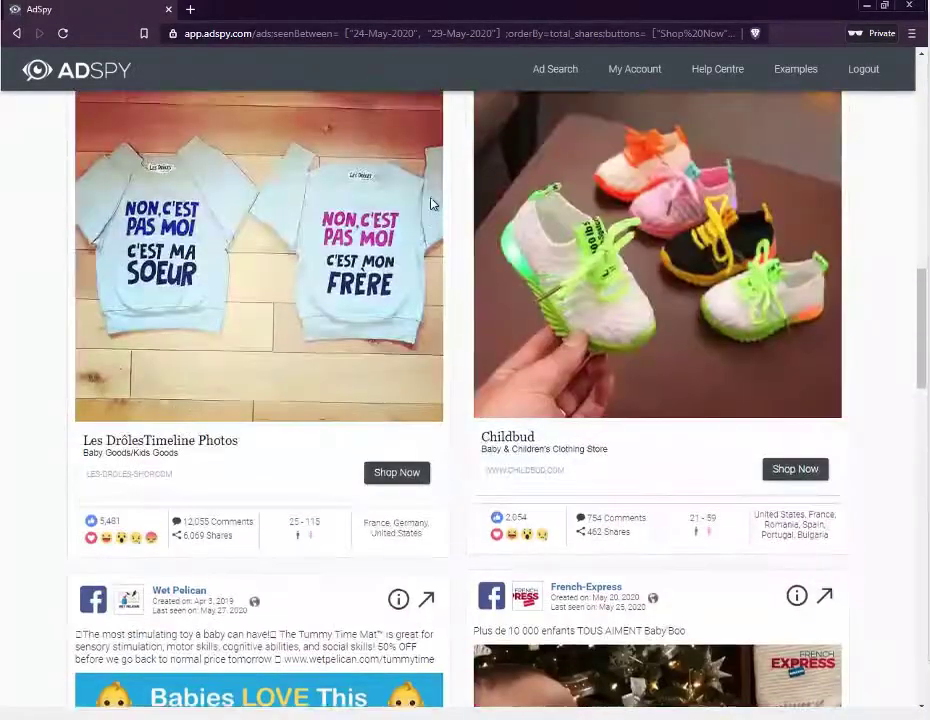
scroll(431, 203, "up", 3)
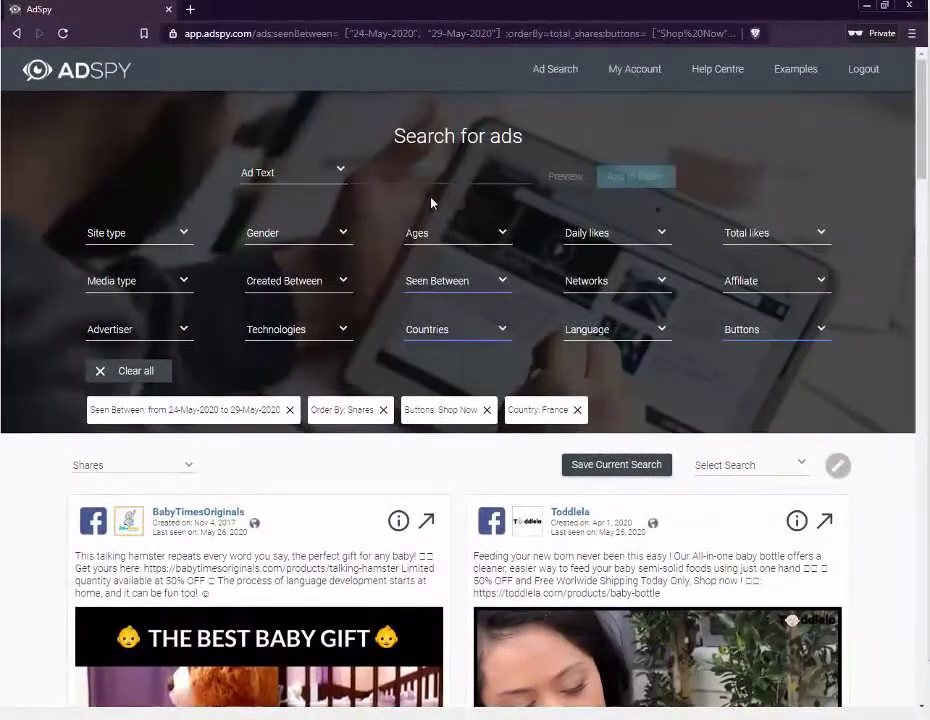
- Change the country filter to Brazil and clear the ad text keyword
left_click(476, 342)
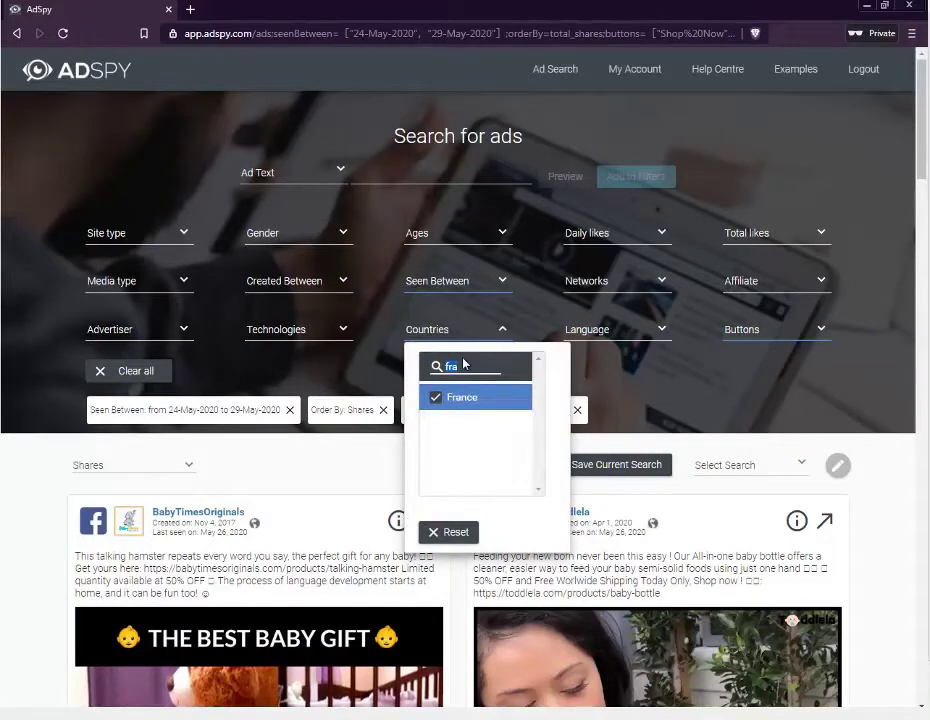
key("BackSpace")
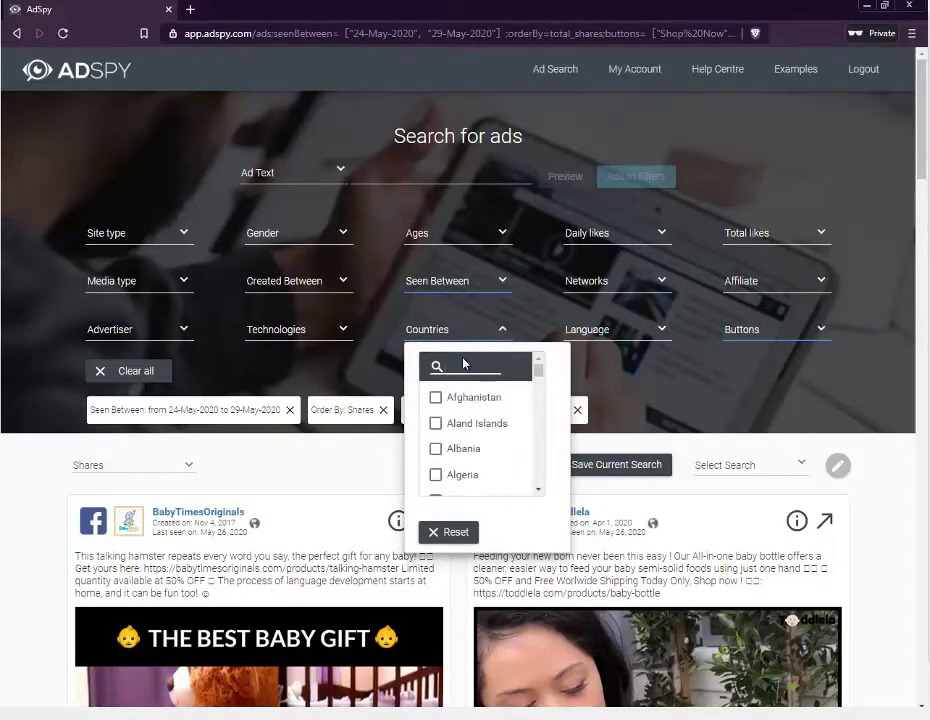
type("braz")
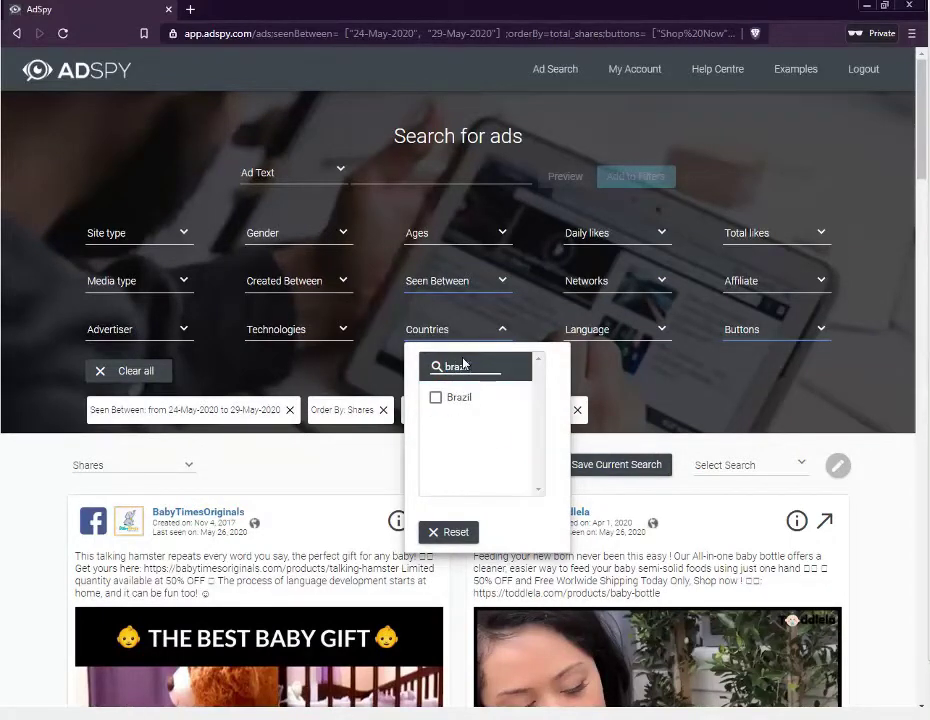
type("il")
left_click(453, 400)
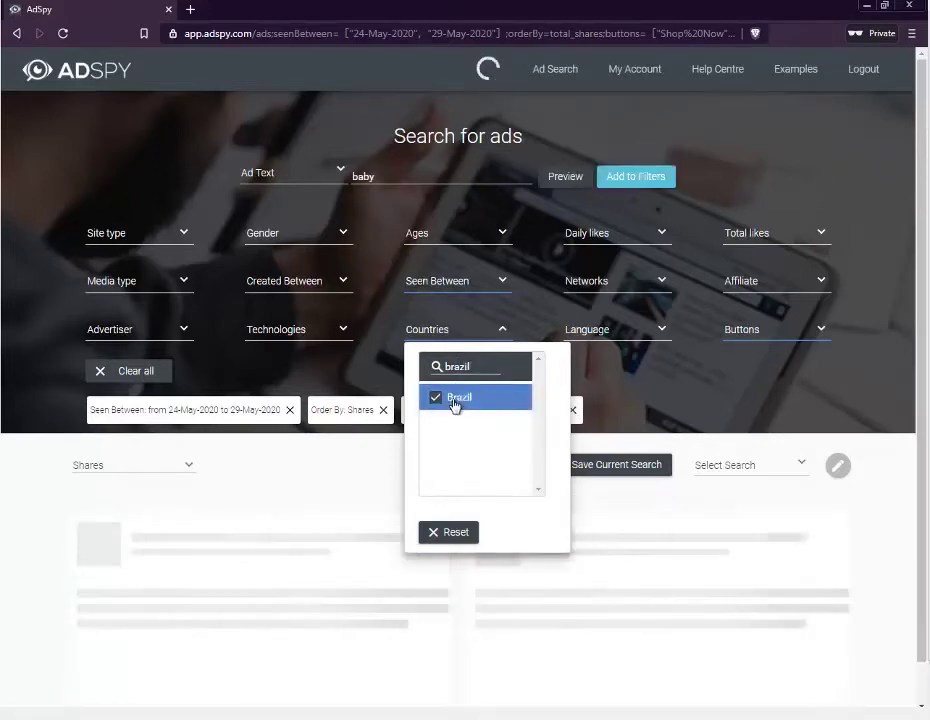
left_click(760, 151)
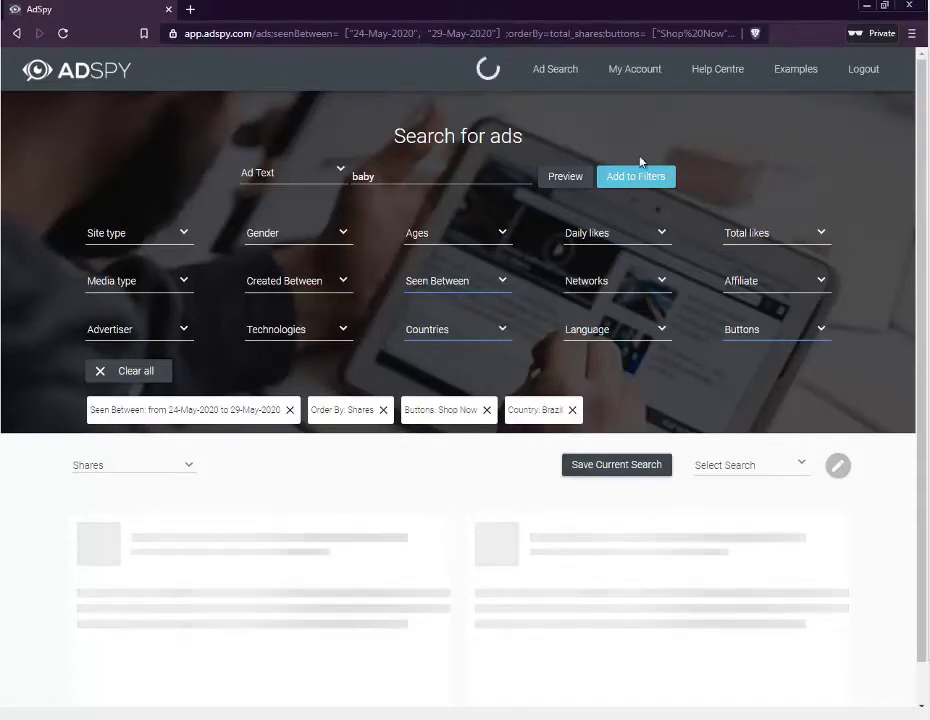
left_click(514, 174)
key("ctrl+a")
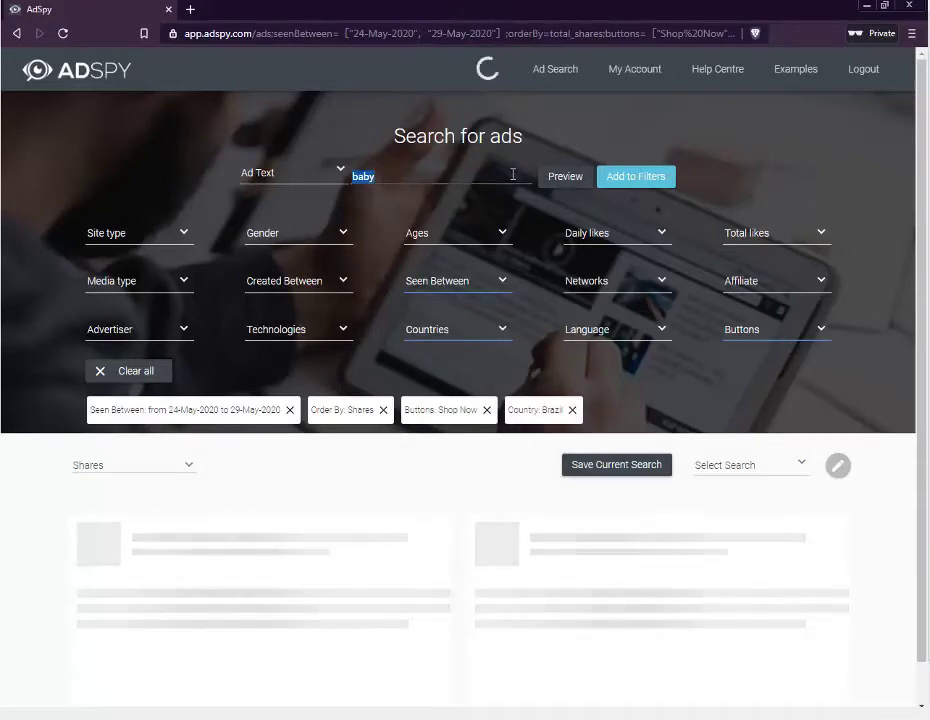
key("BackSpace")
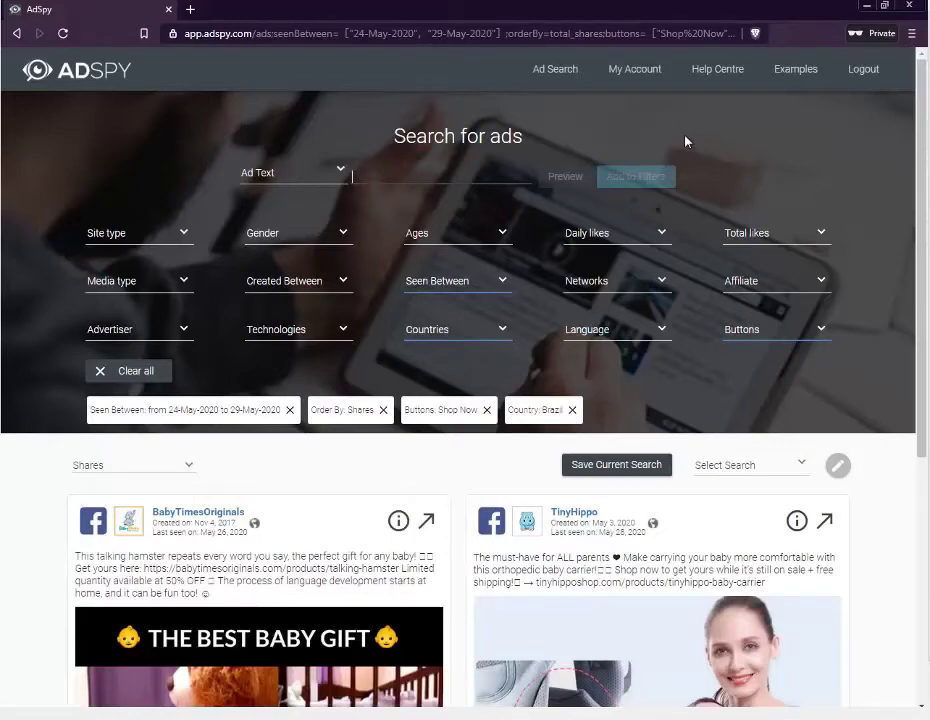
- Examine the baby ads targeting Brazil, comparing the shares, audience ages and target countries of the talking hamster toy and the baby carrier
scroll(685, 141, "down", 2)
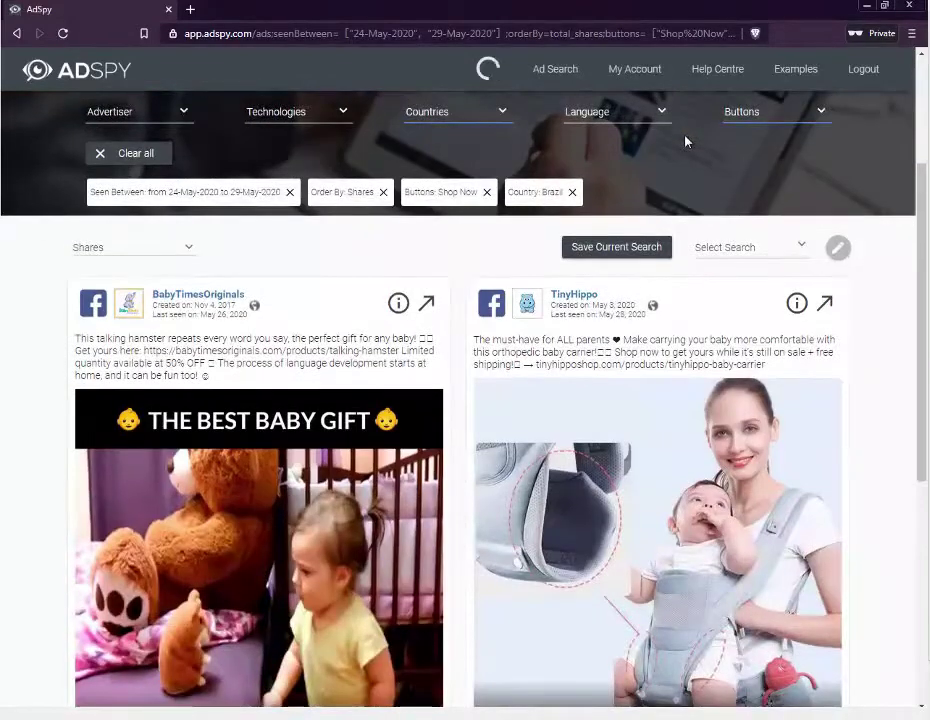
scroll(685, 141, "up", 2)
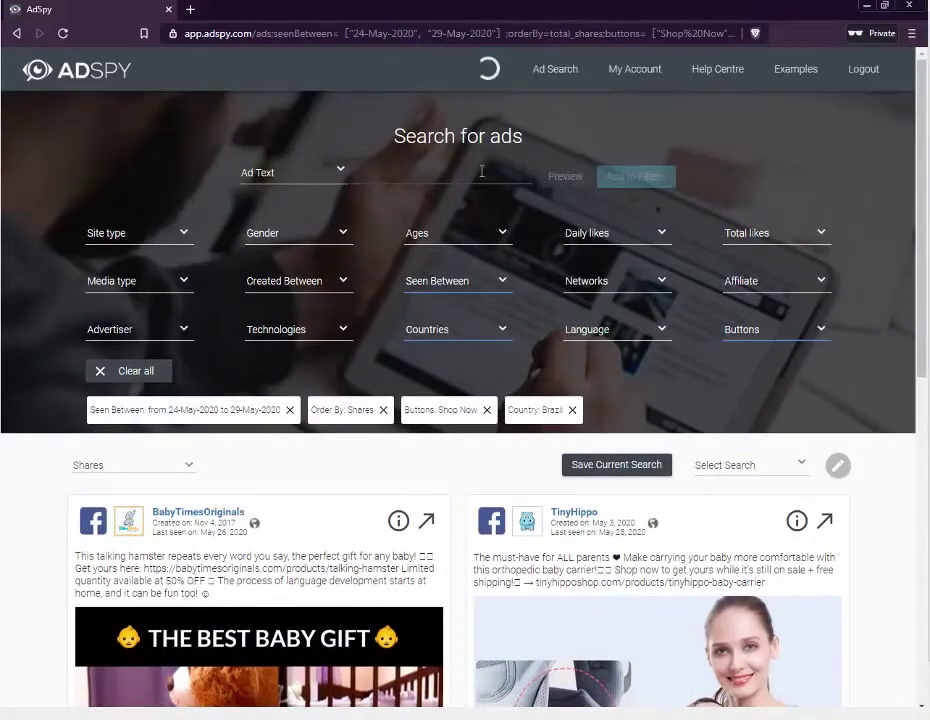
scroll(514, 271, "down", 3)
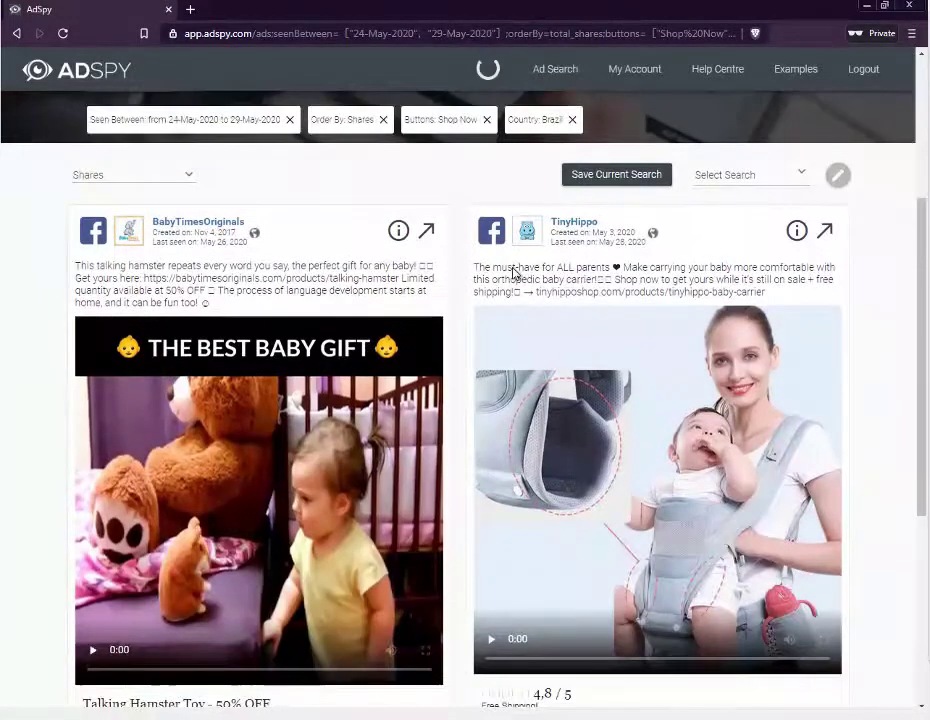
scroll(513, 268, "down", 4)
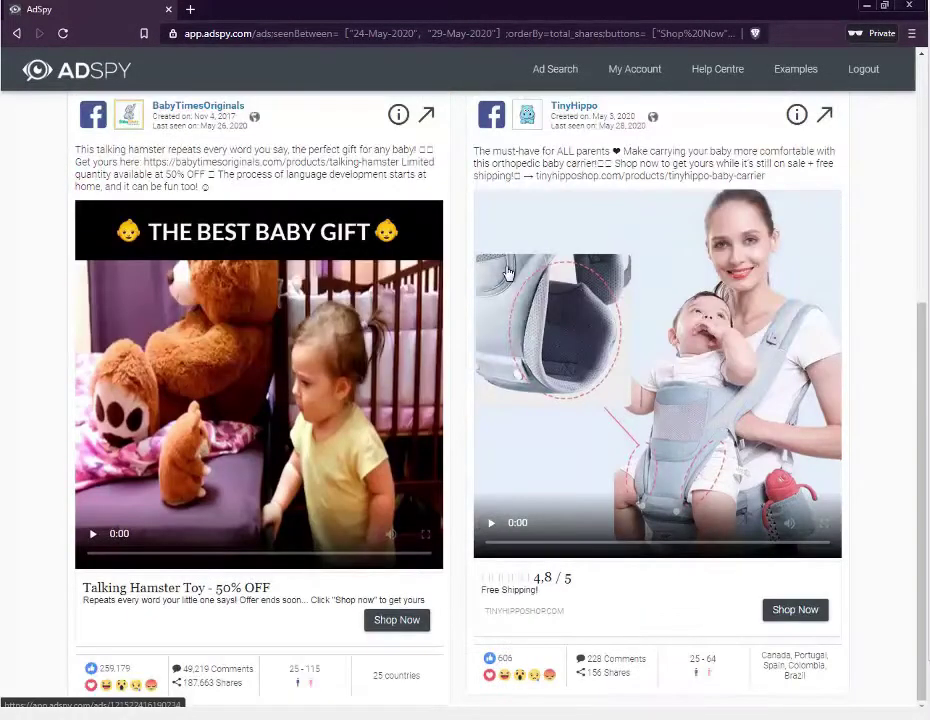
scroll(508, 272, "up", 4)
scroll(508, 272, "down", 7)
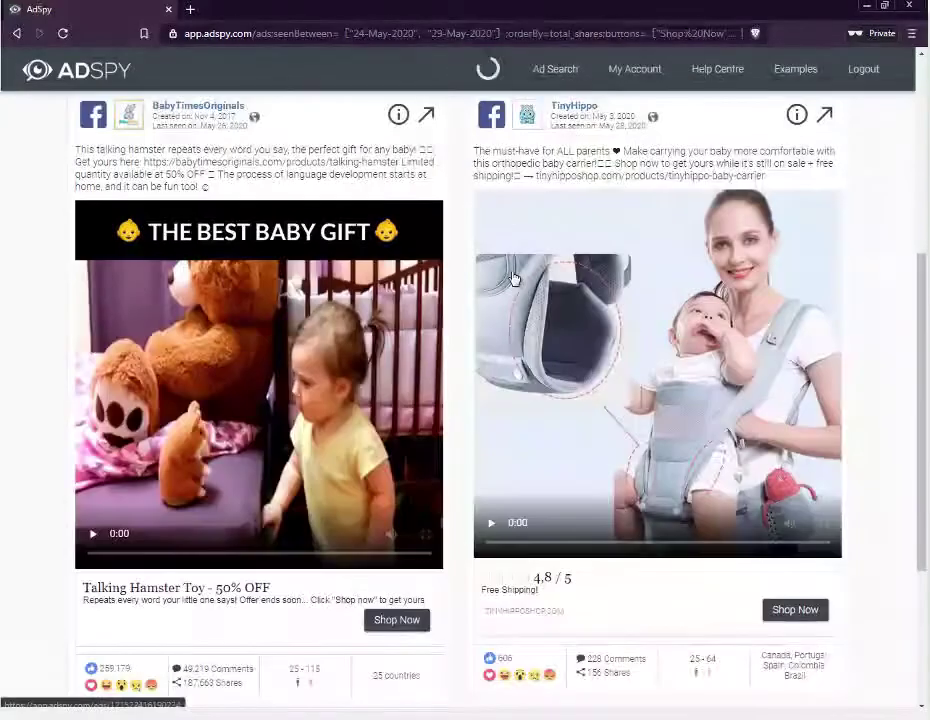
scroll(511, 277, "up", 2)
scroll(511, 277, "up", 4)
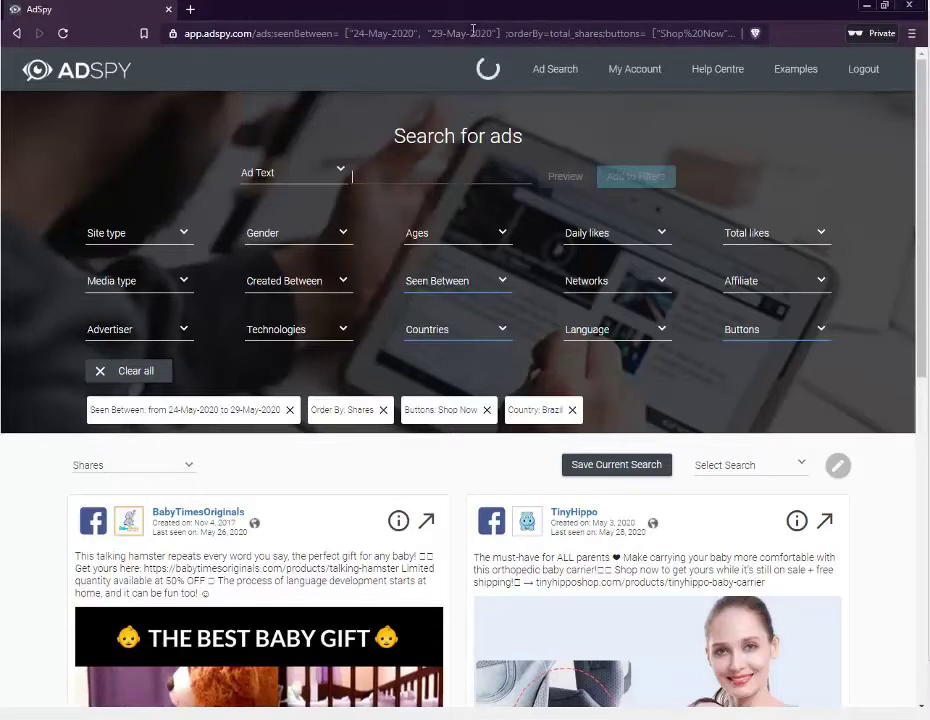
- Remove the Brazil country filter, clear the ad text keyword and look through the baby ads from all countries
left_click(573, 411)
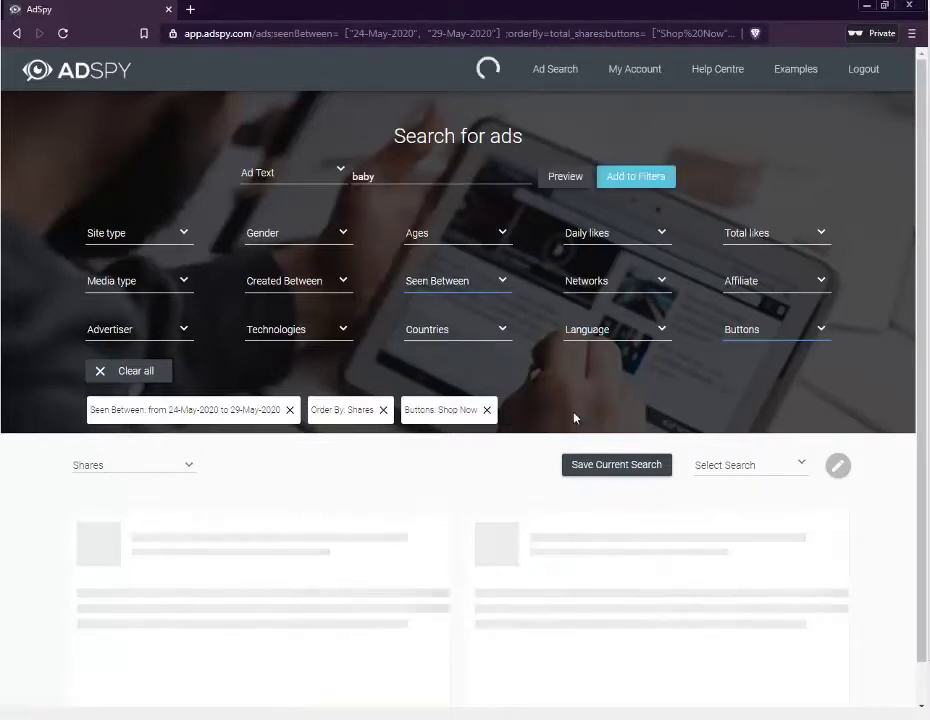
double_click(493, 183)
key("BackSpace")
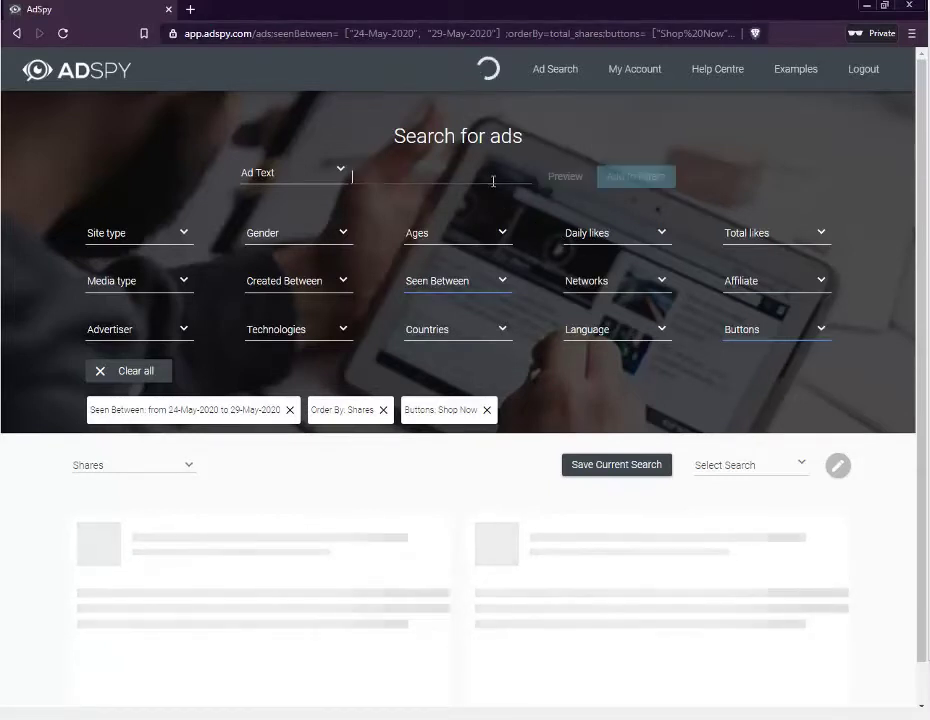
left_click(467, 37)
key("Return")
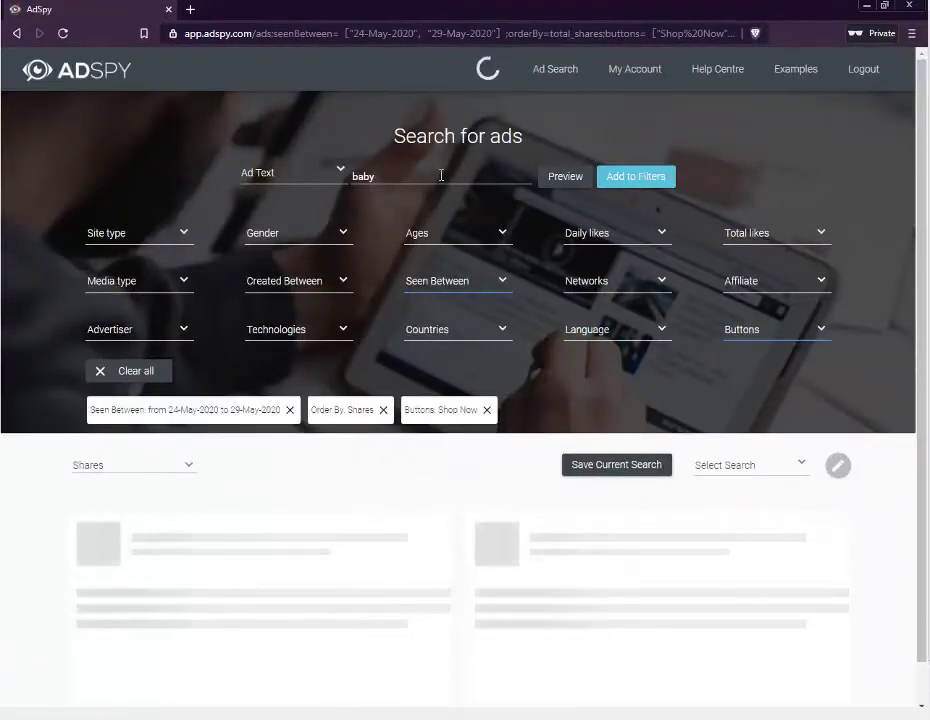
double_click(441, 175)
key("BackSpace")
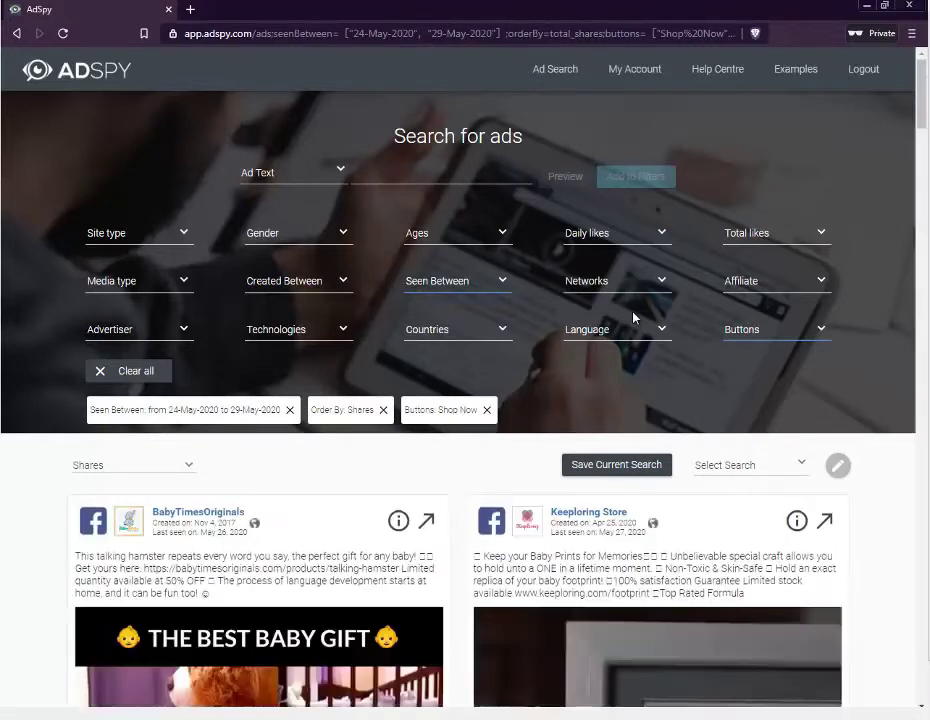
scroll(633, 318, "down", 3)
scroll(633, 318, "down", 8)
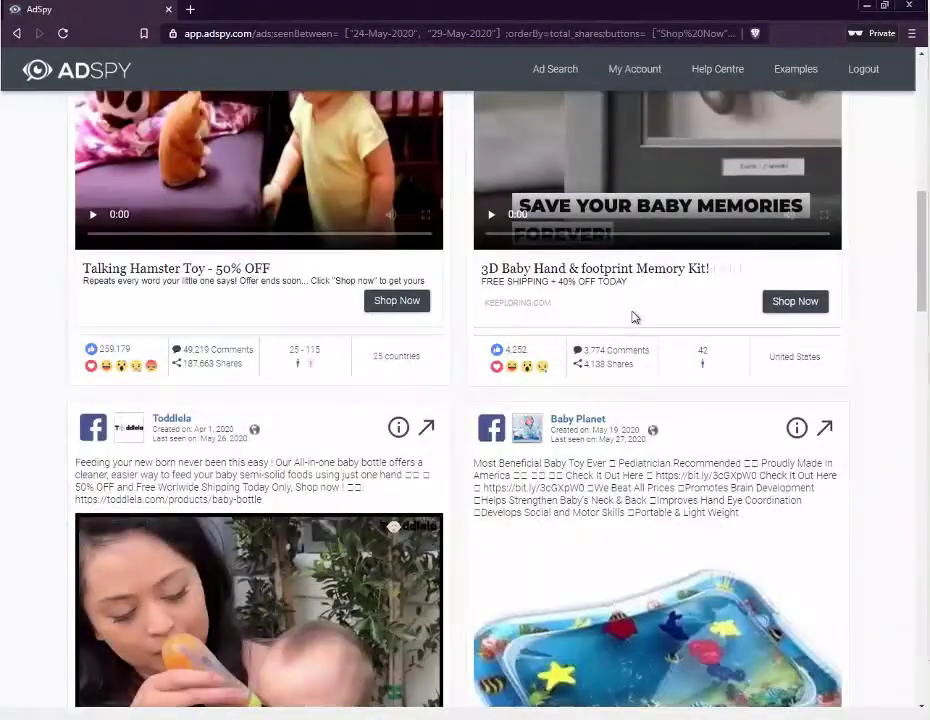
scroll(633, 318, "up", 3)
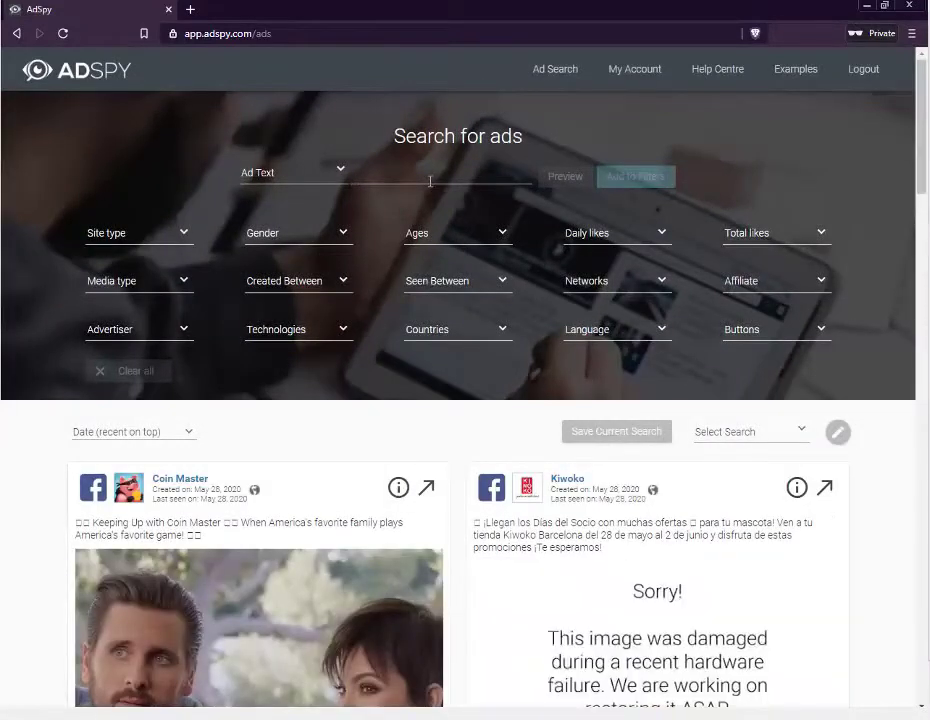
- On an unfiltered search, restrict the ads to the country Brazil and the Shop Now button
left_click(473, 334)
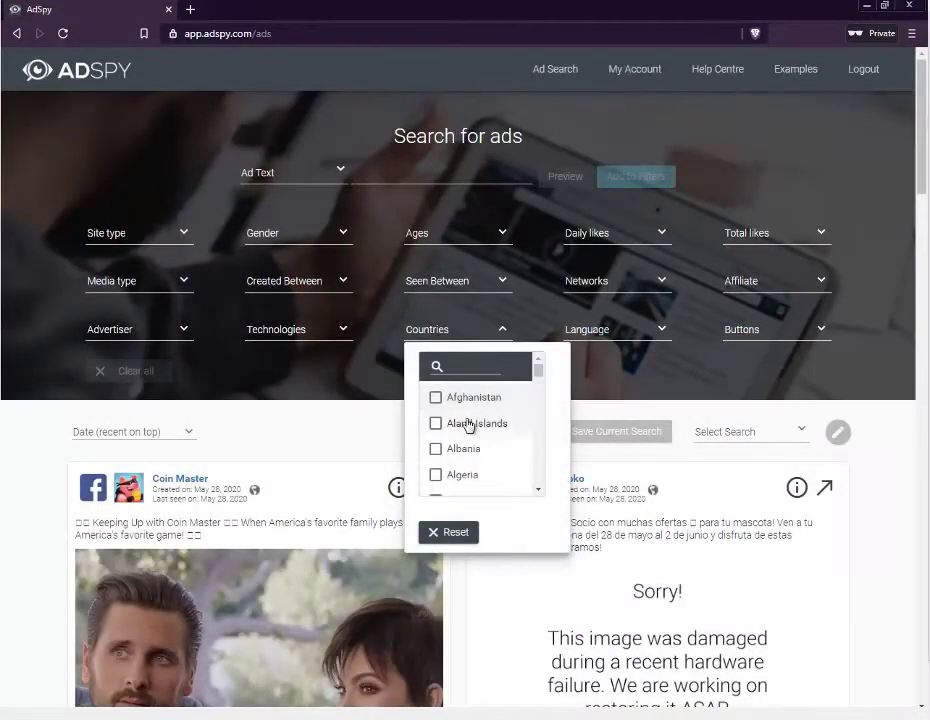
type("brazil")
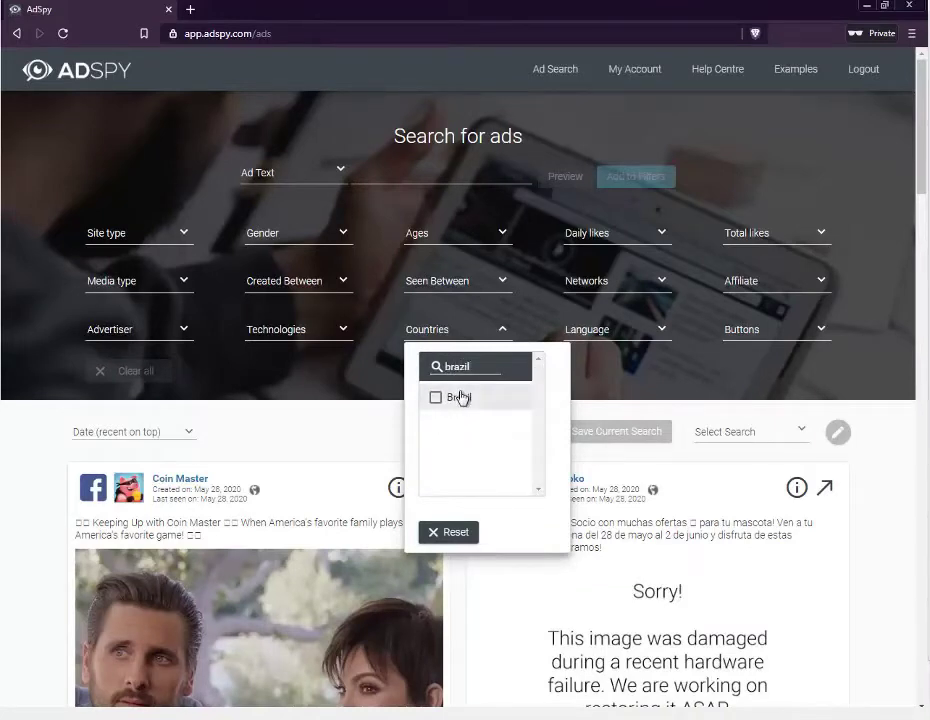
left_click(459, 397)
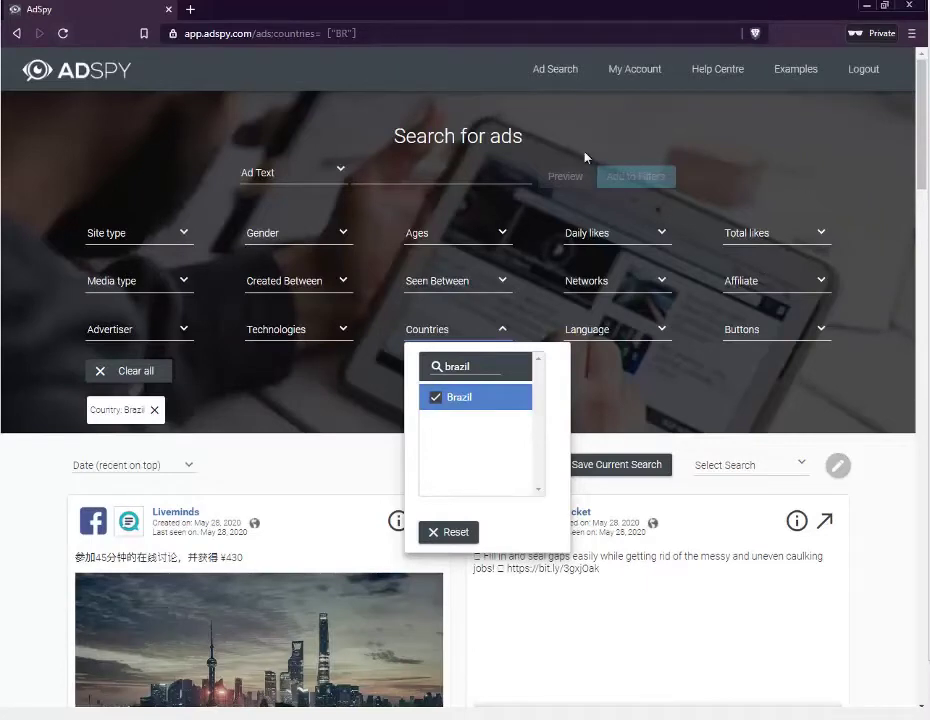
left_click(792, 117)
left_click(773, 320)
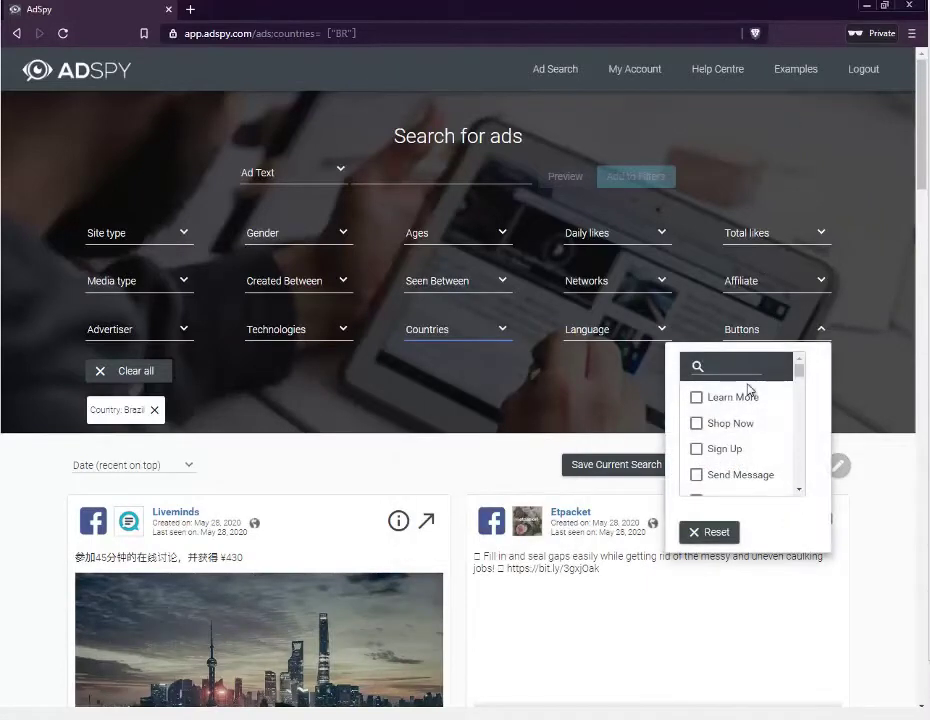
left_click(733, 424)
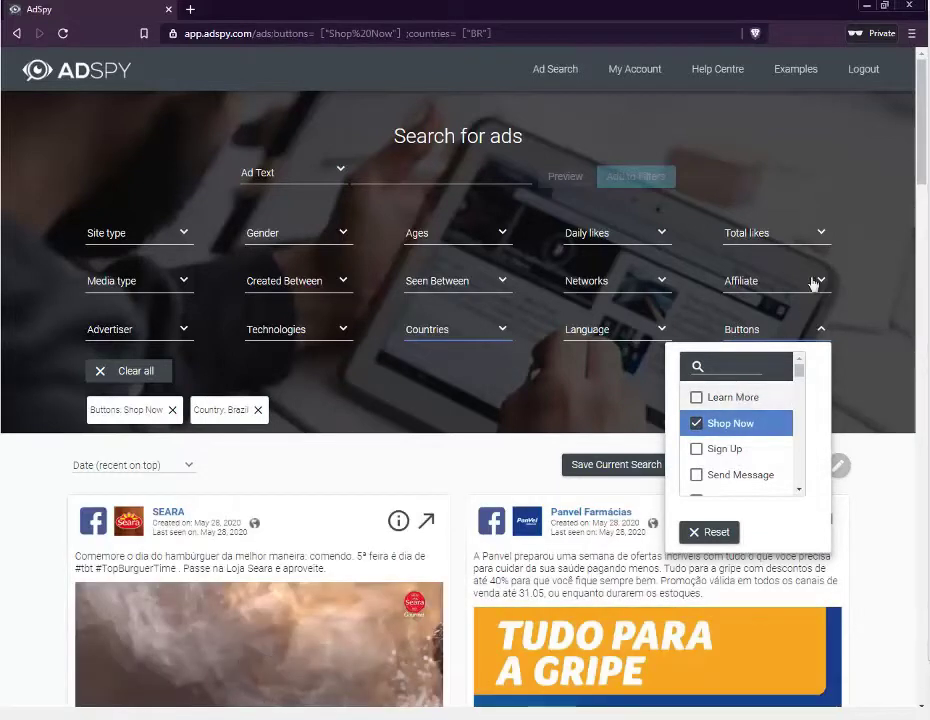
left_click(838, 198)
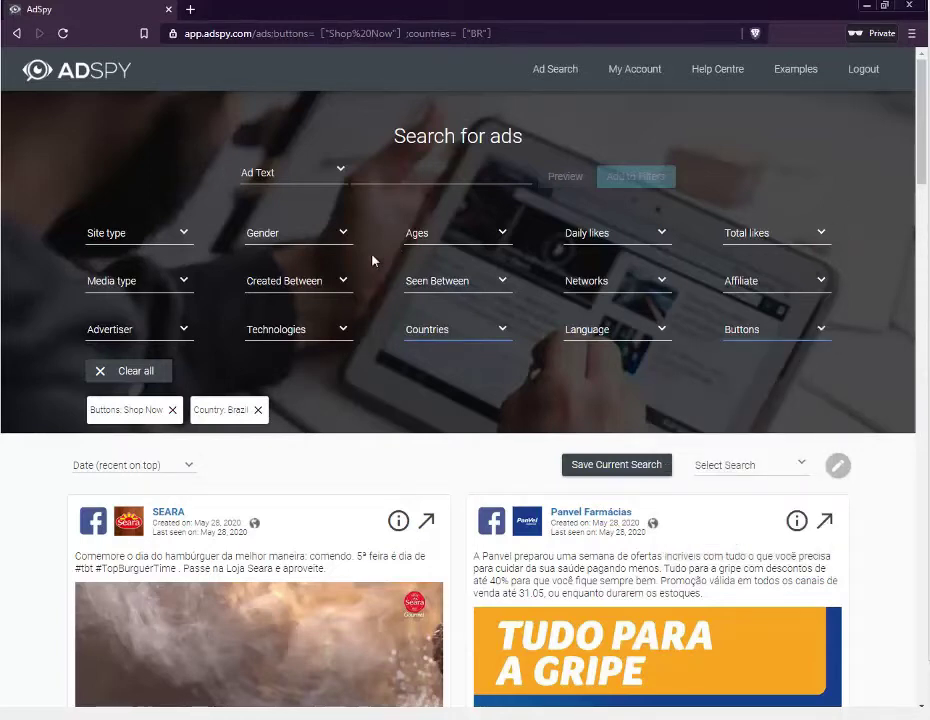
- Limit the ads to those seen between 24 and 29 May 2020 and order them by shares
left_click(420, 291)
left_click(430, 465)
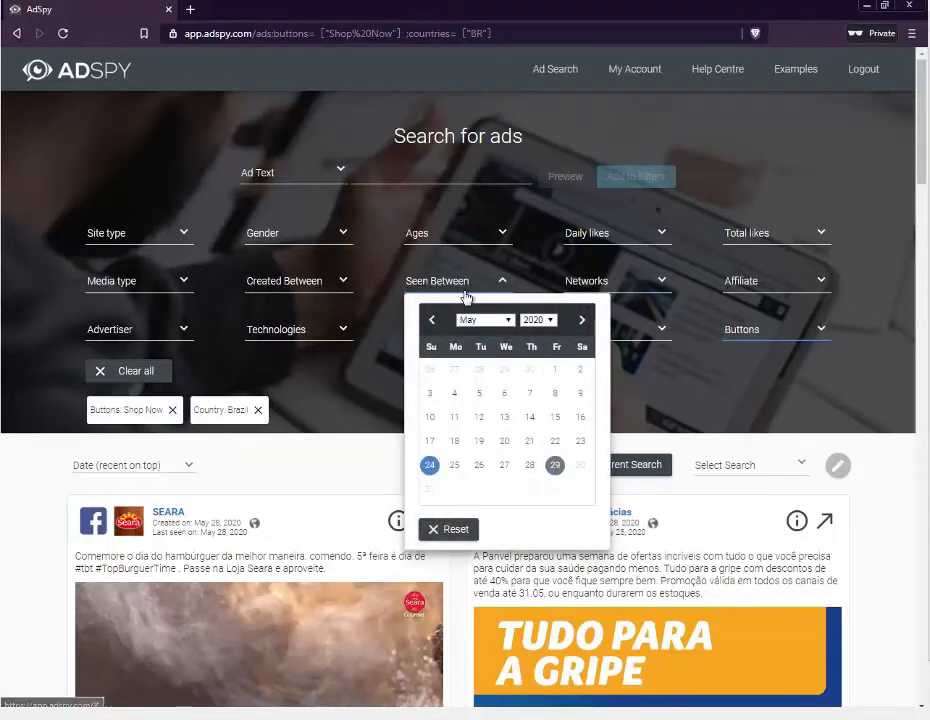
left_click(554, 465)
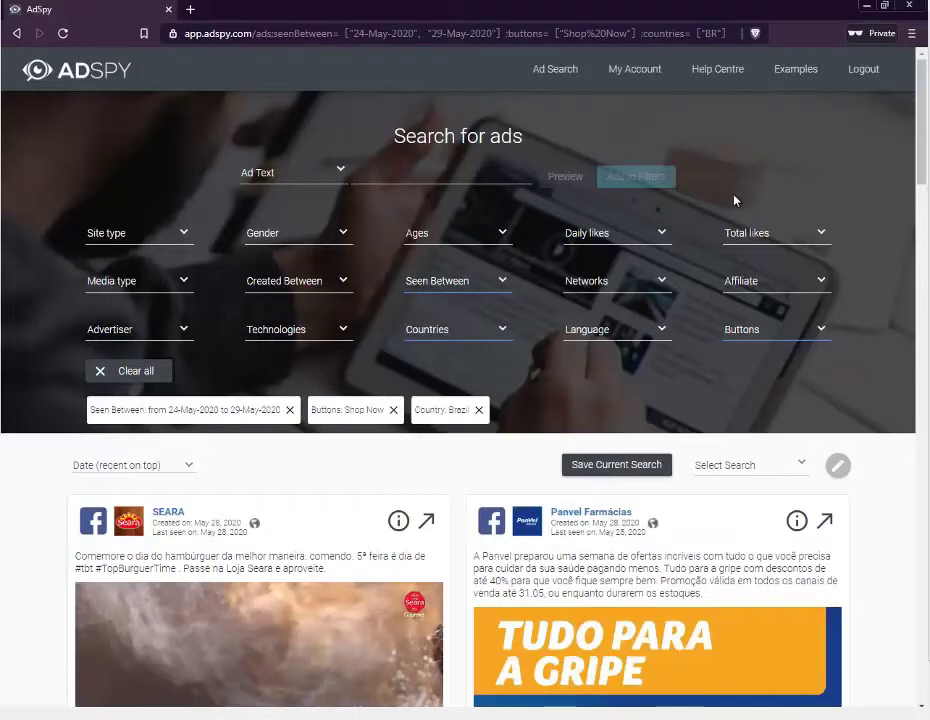
scroll(612, 221, "down", 2)
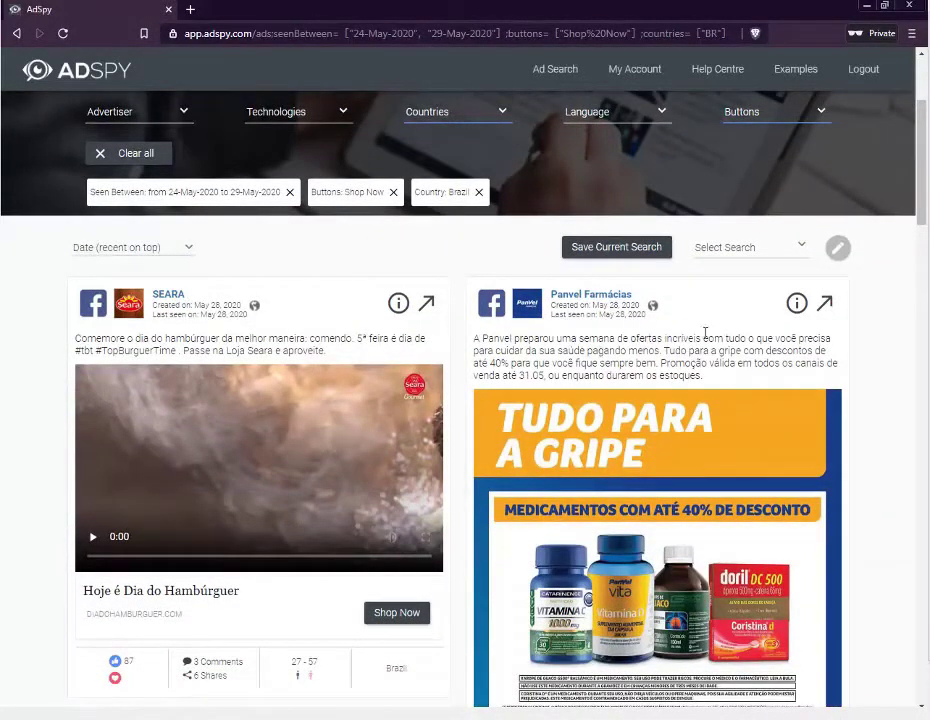
scroll(713, 313, "down", 5)
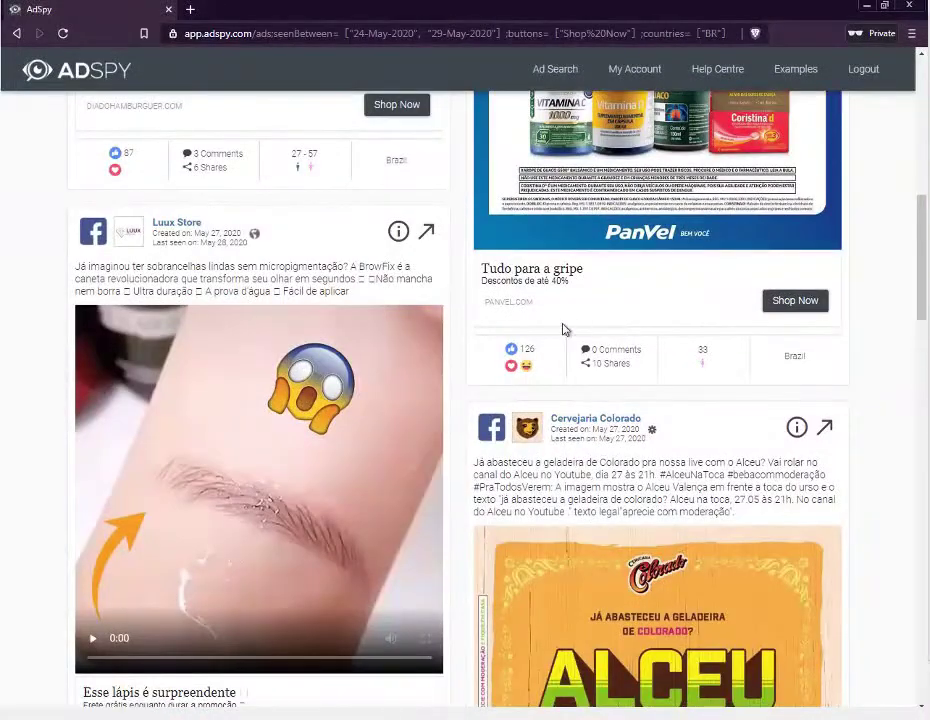
scroll(441, 246, "down", 2)
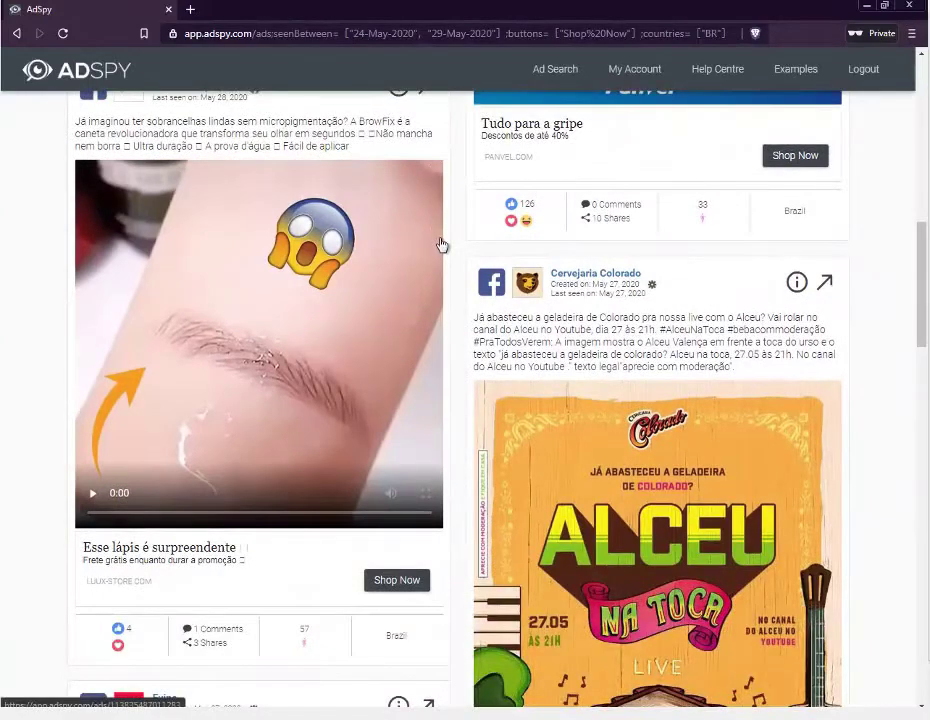
scroll(441, 246, "up", 10)
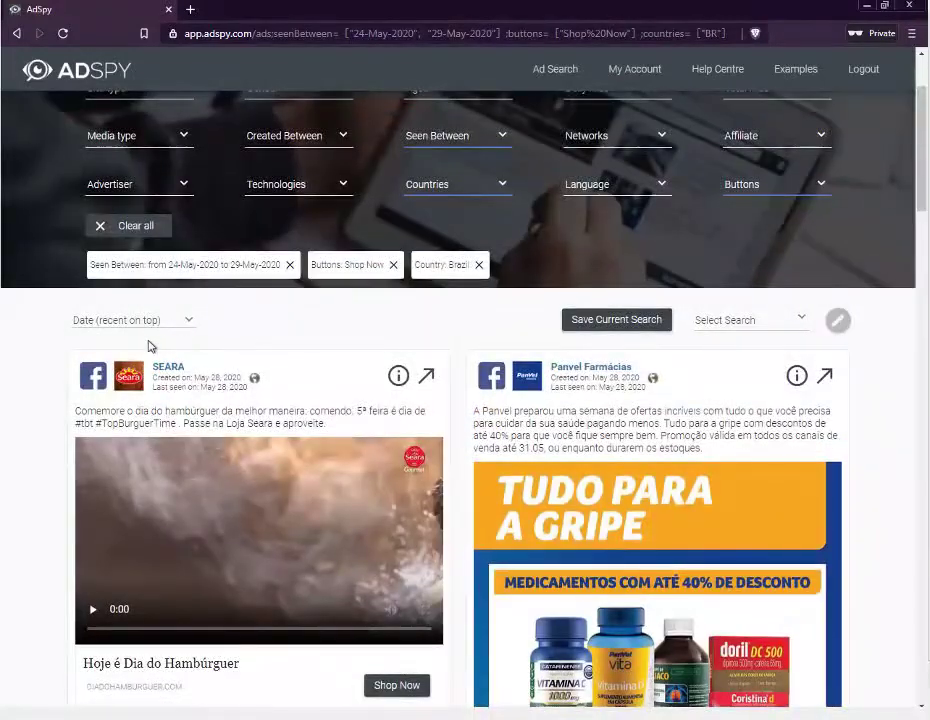
left_click(147, 321)
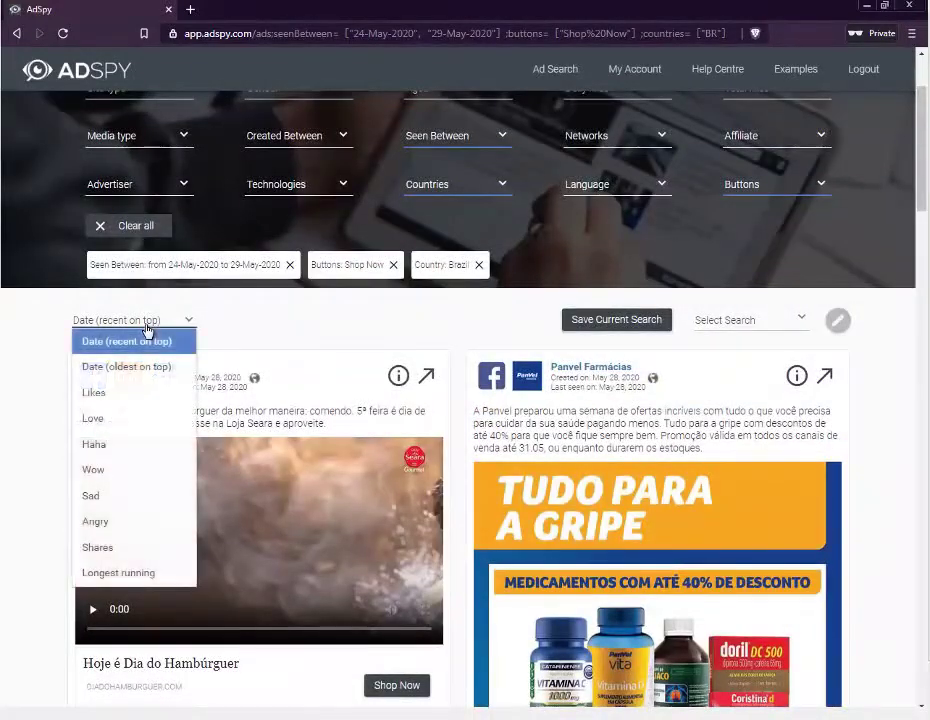
left_click(100, 547)
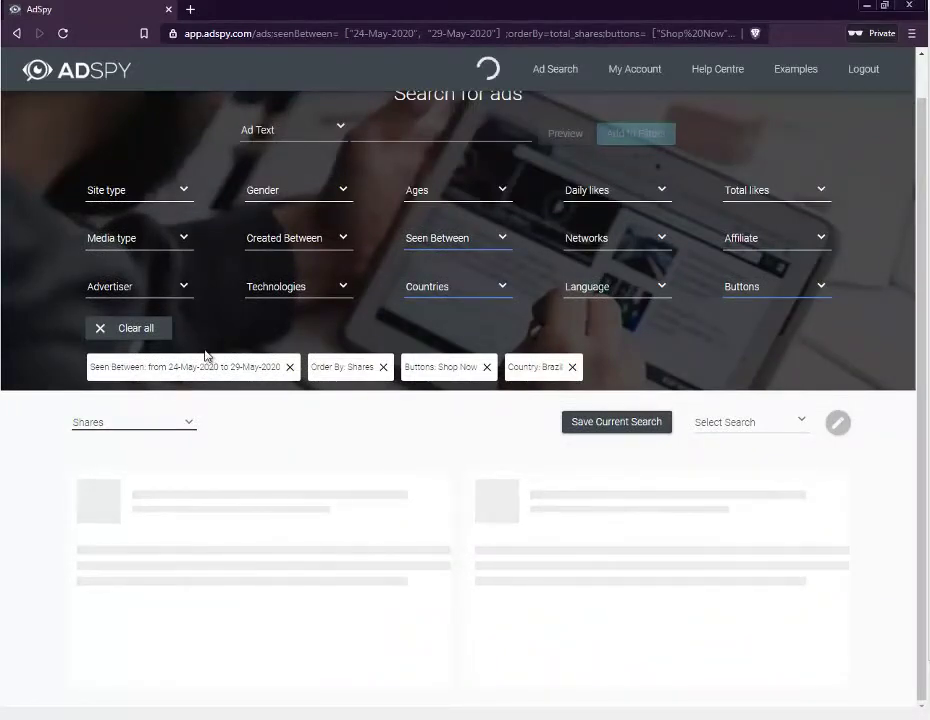
- Look through the most shared ads targeting Brazil, comparing their products, engagement, audience ages and countries
scroll(205, 355, "down", 1)
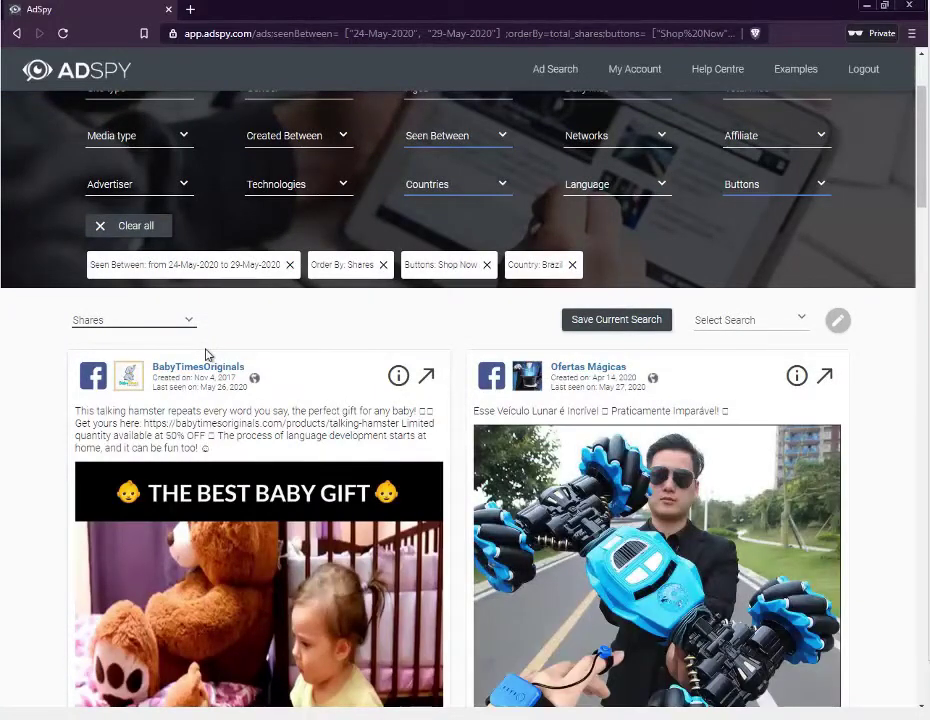
scroll(205, 355, "down", 1)
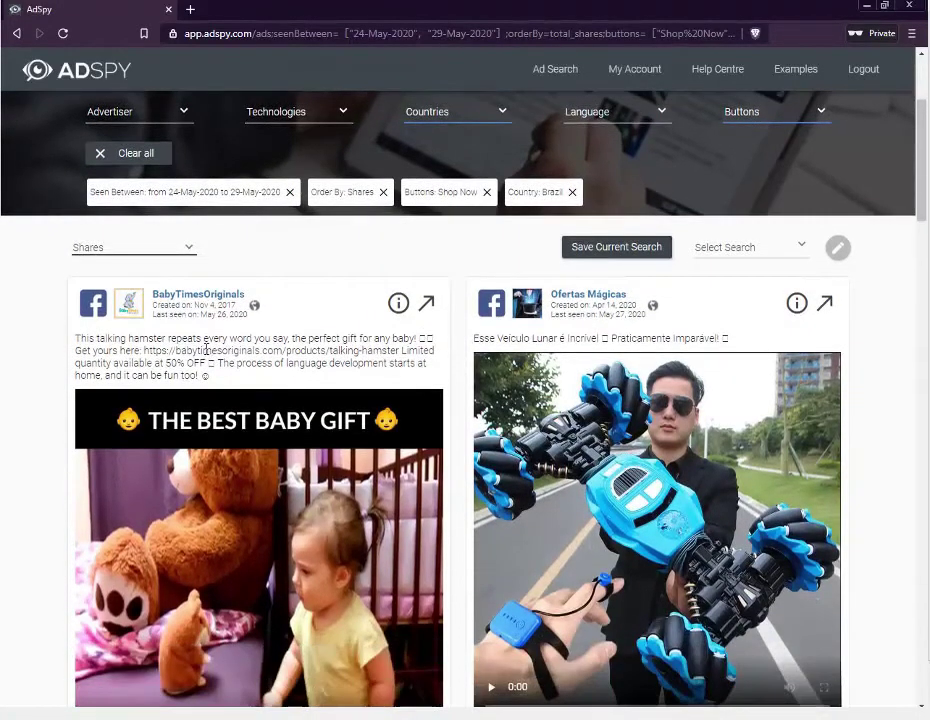
scroll(206, 350, "up", 2)
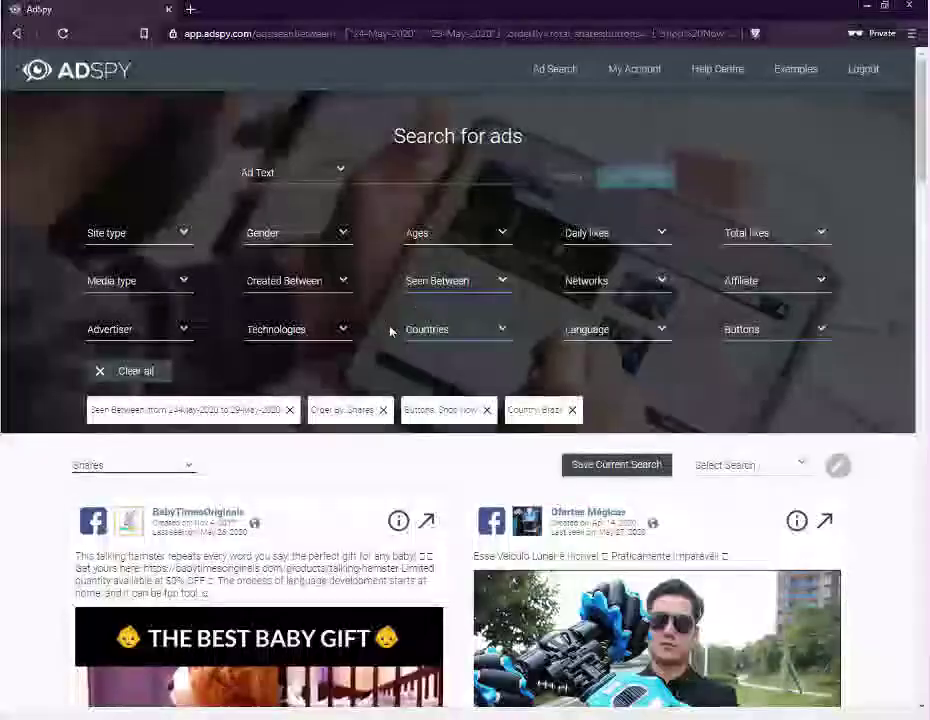
scroll(390, 334, "down", 10)
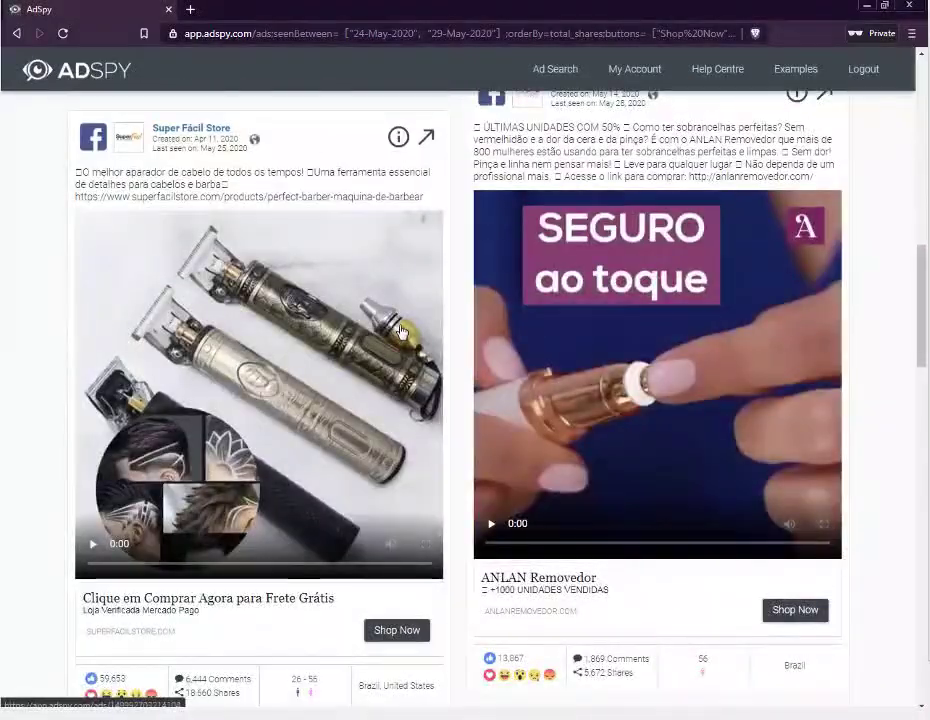
scroll(401, 330, "down", 3)
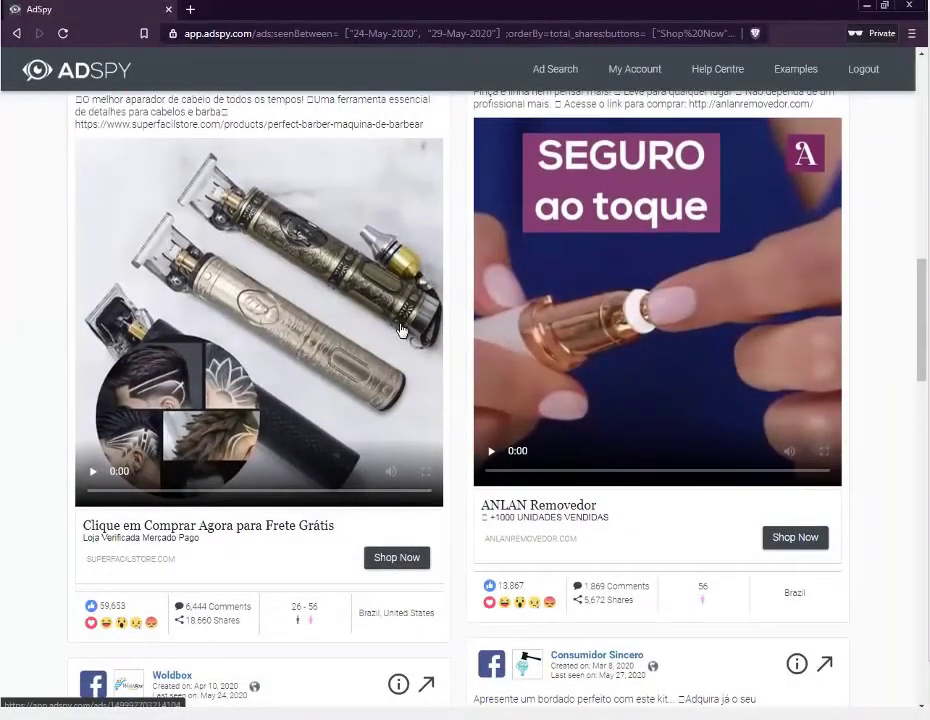
- Open the original posts of the Poupe Store eyebrow remover ad and the Super Fácil Store hair trimmer ad in new tabs
scroll(401, 330, "up", 3)
right_click(826, 166)
left_click(832, 182)
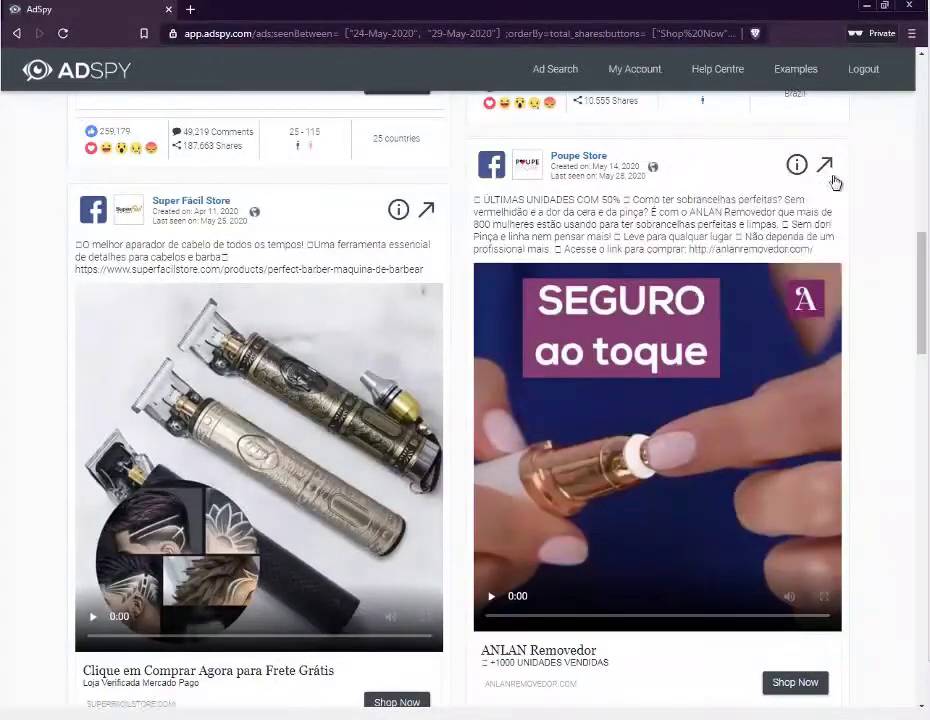
right_click(427, 211)
left_click(470, 229)
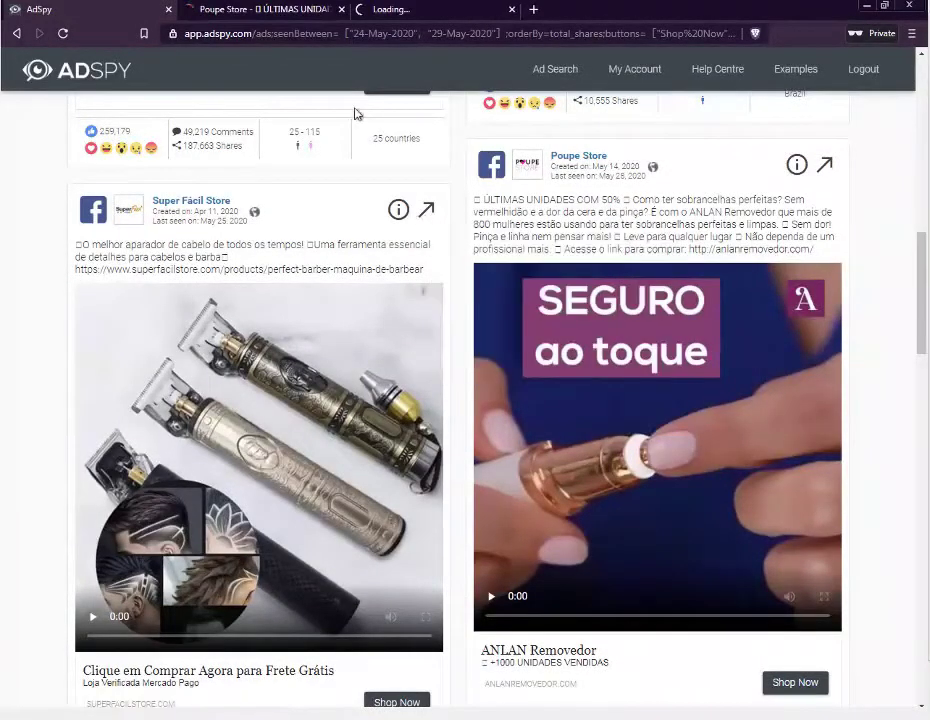
- View the Poupe Store post on Facebook and look over its linked anlanremovedor.com product page
left_click(297, 17)
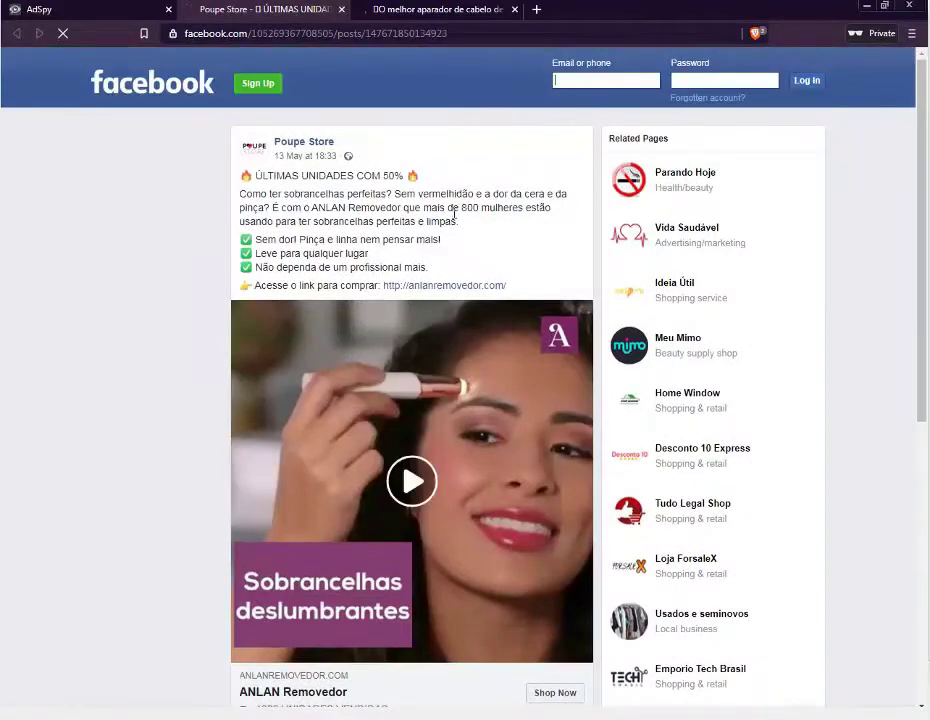
left_click(470, 287)
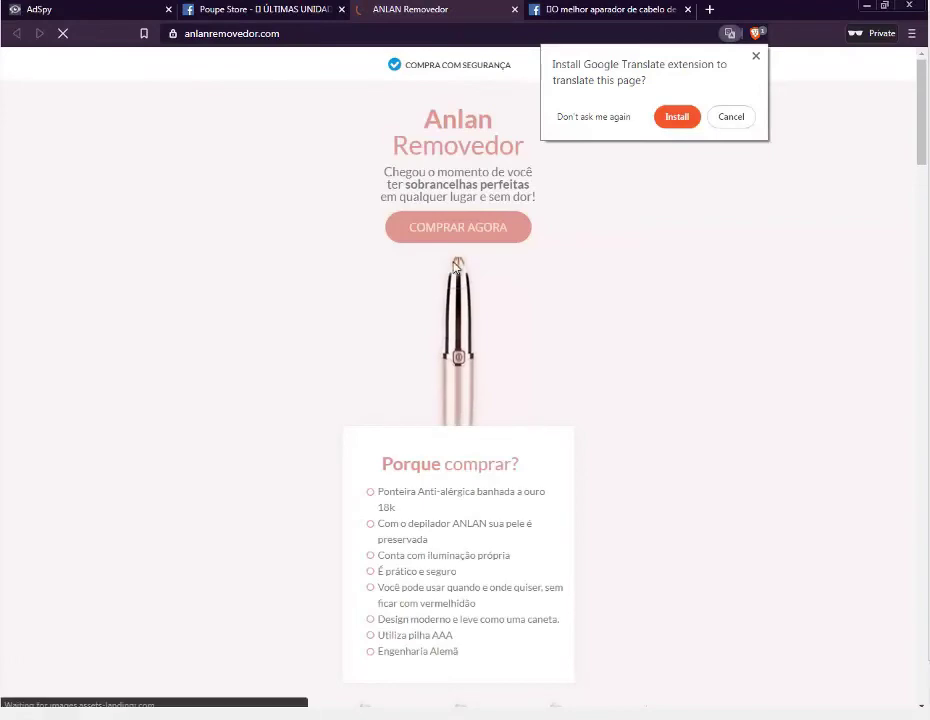
scroll(434, 270, "down", 10)
scroll(453, 268, "up", 10)
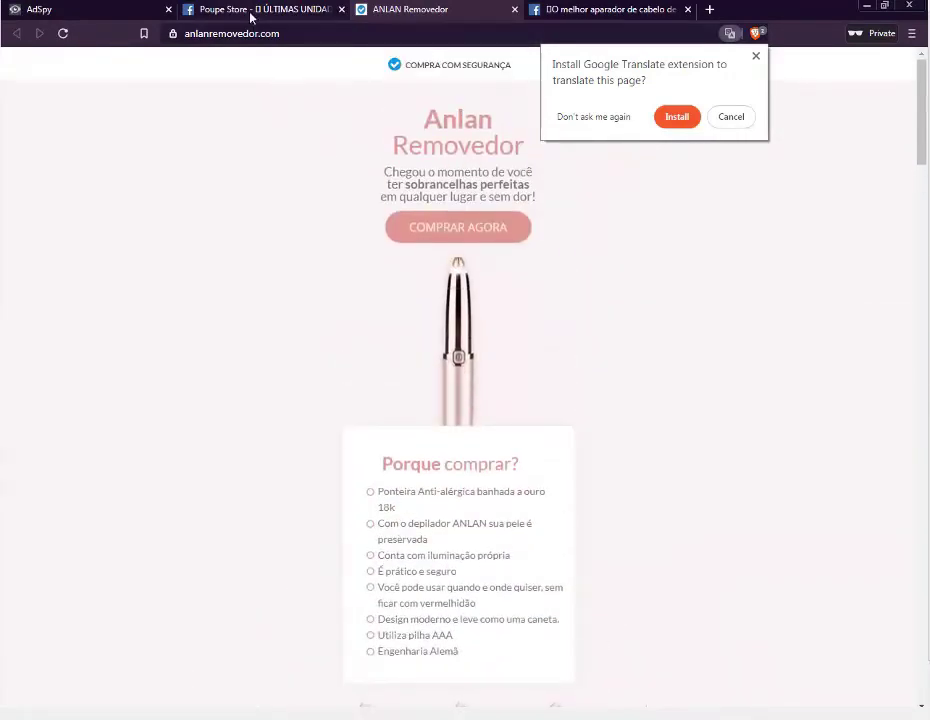
- Compare the ANLAN Removedor product page with its ad and return to the AdSpy results
left_click(131, 14)
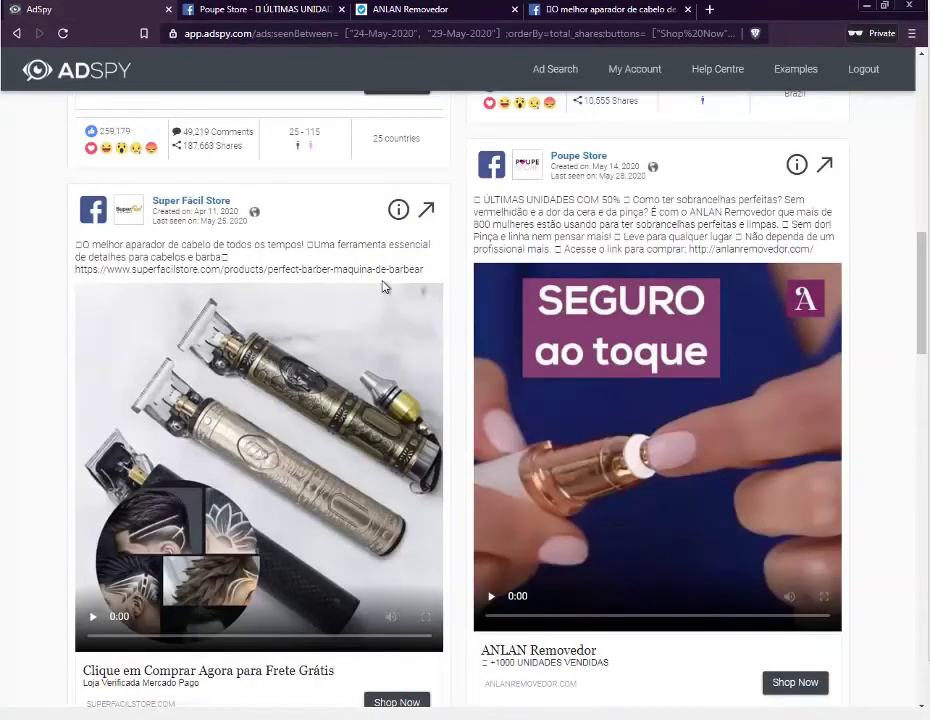
left_click(401, 13)
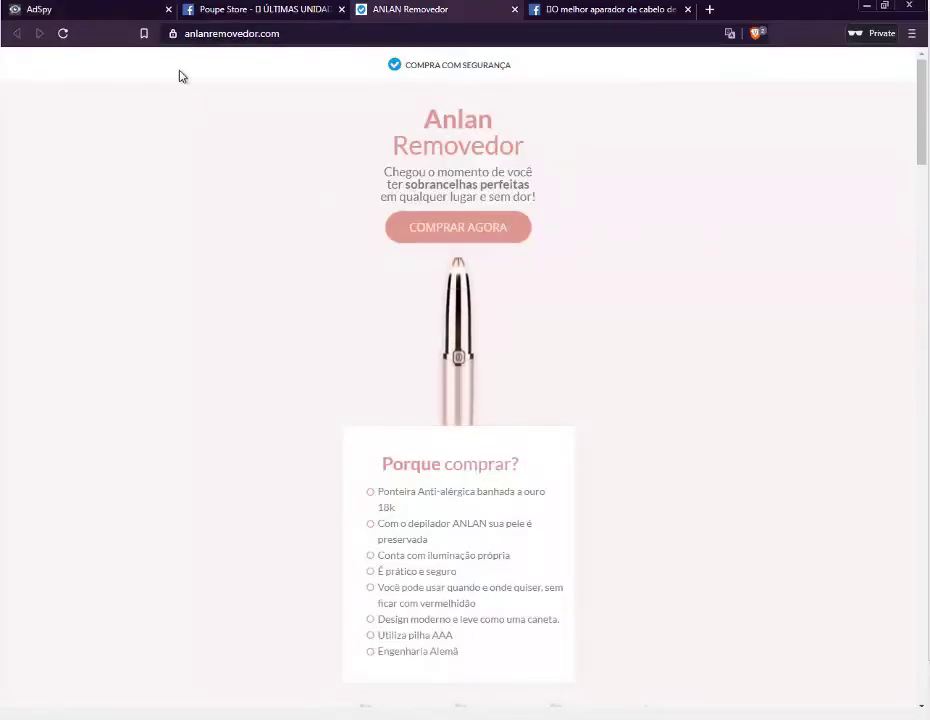
left_click(137, 14)
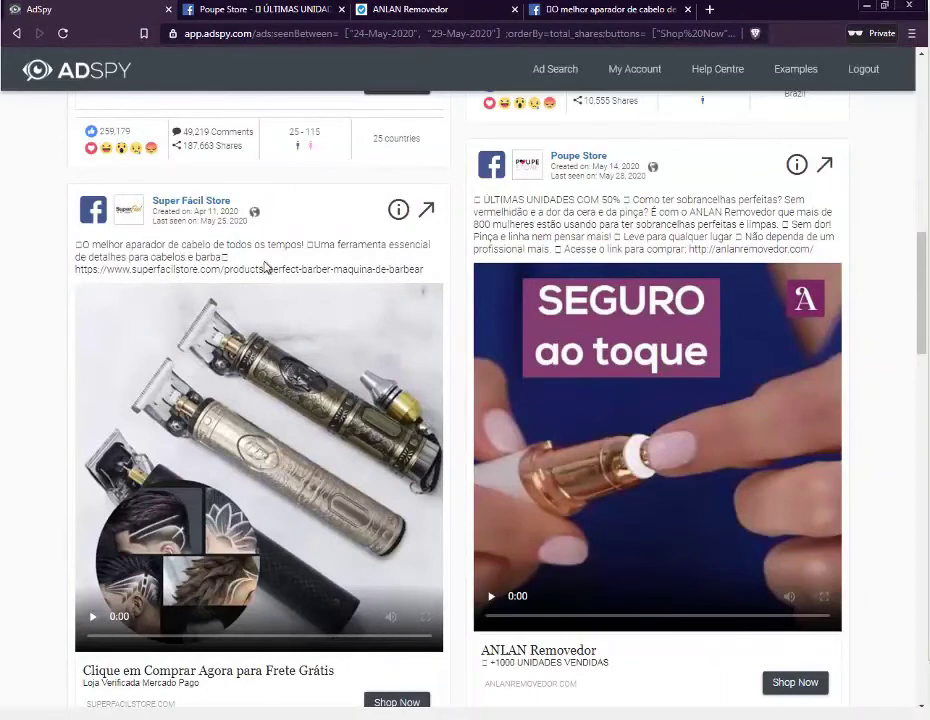